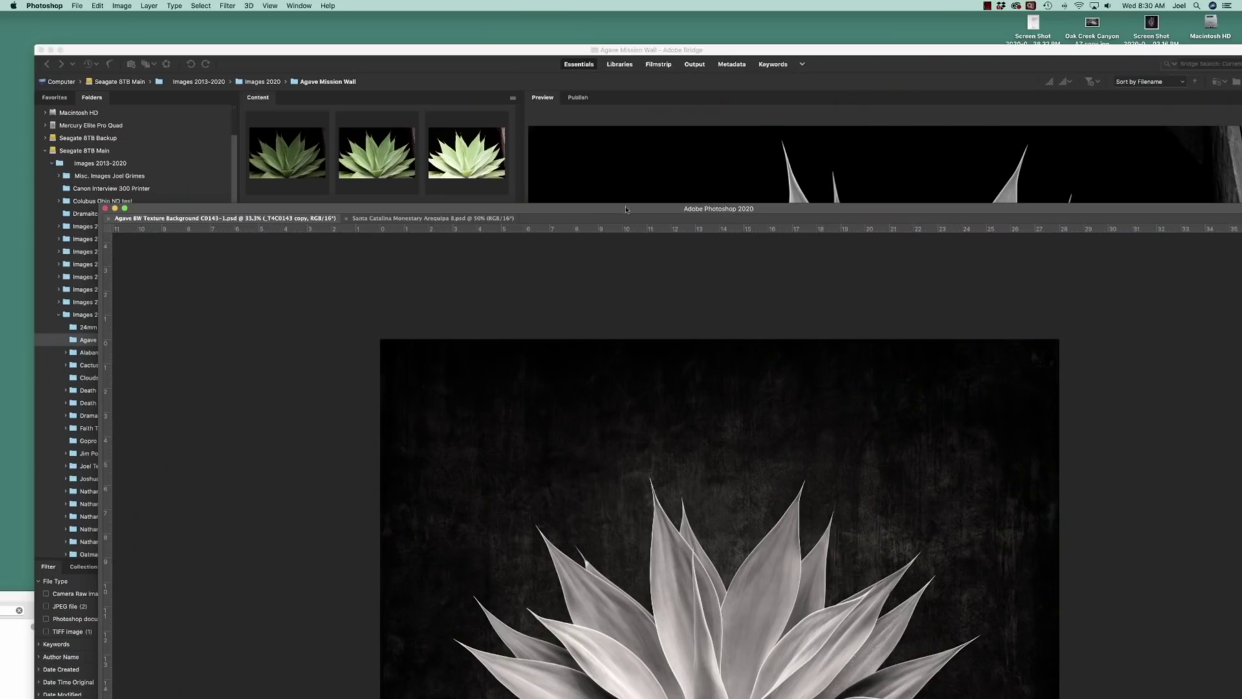
# Move Photoshop over Bridge and show the composite full screen with panels visible.
pyautogui.moveTo(626, 209); pyautogui.dragTo(538, 24)
pyautogui.press('f')
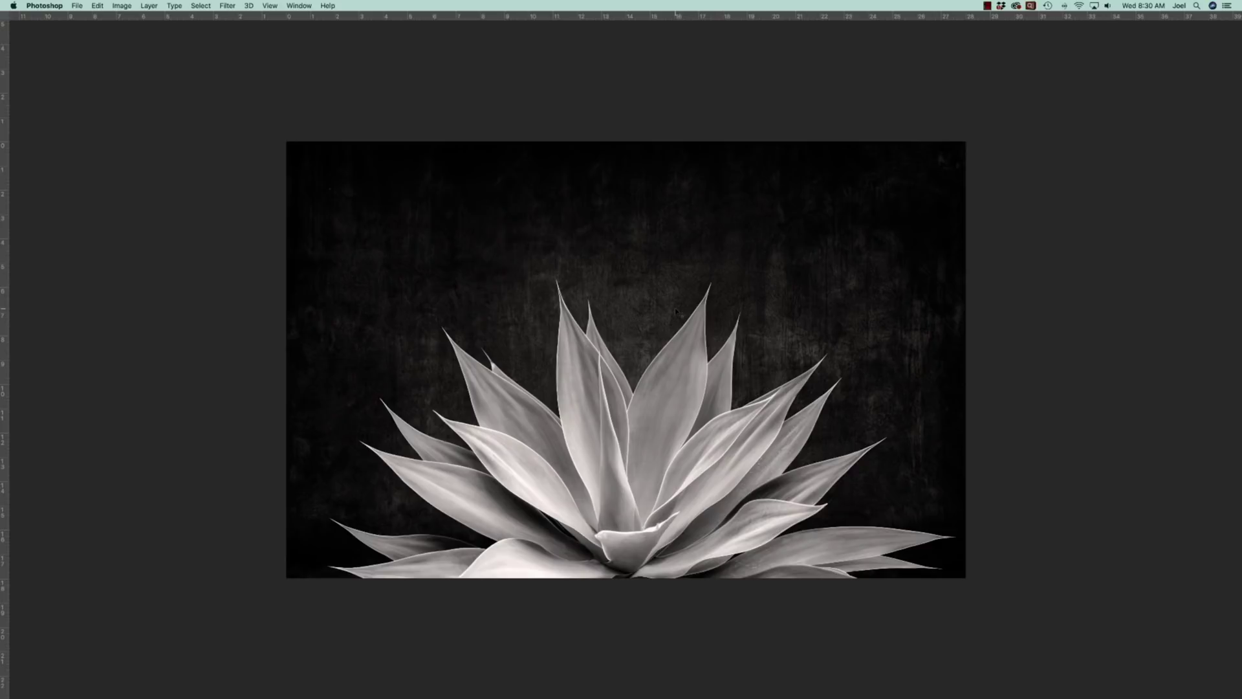
pyautogui.press('Tab')
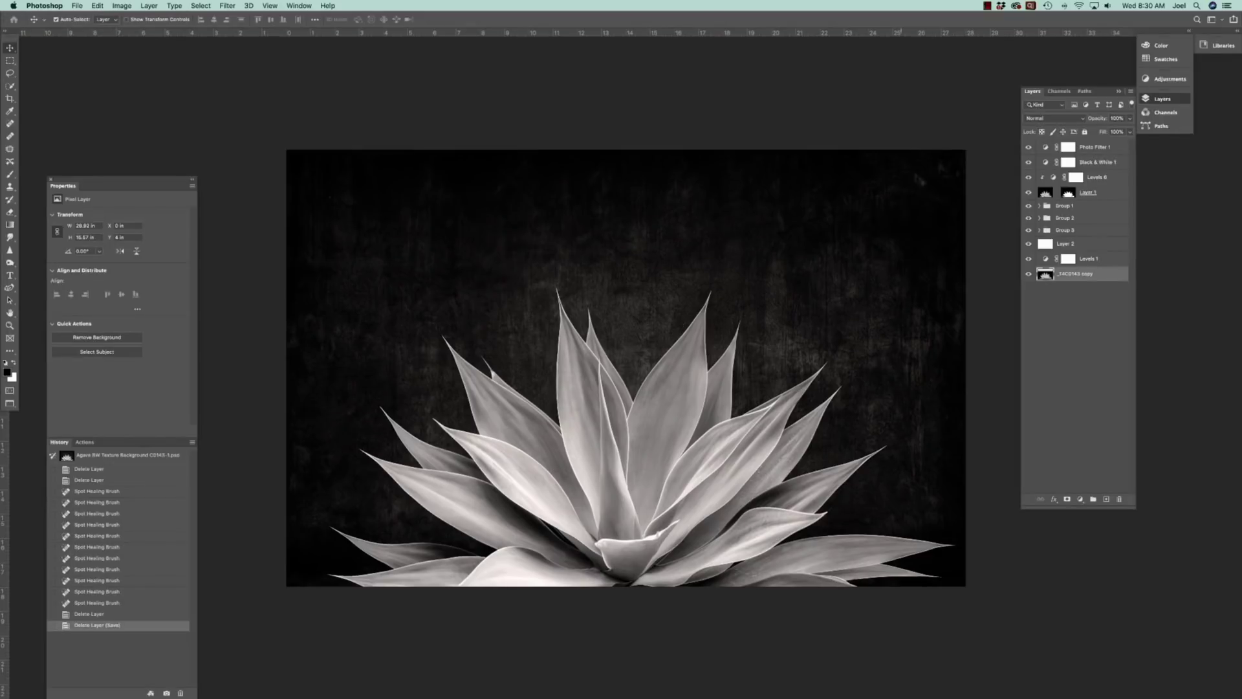
# Toggle Photo Filter 1, Levels 6 and Black & White 1 to compare their effects.
pyautogui.click(1028, 147)
pyautogui.click(1028, 178)
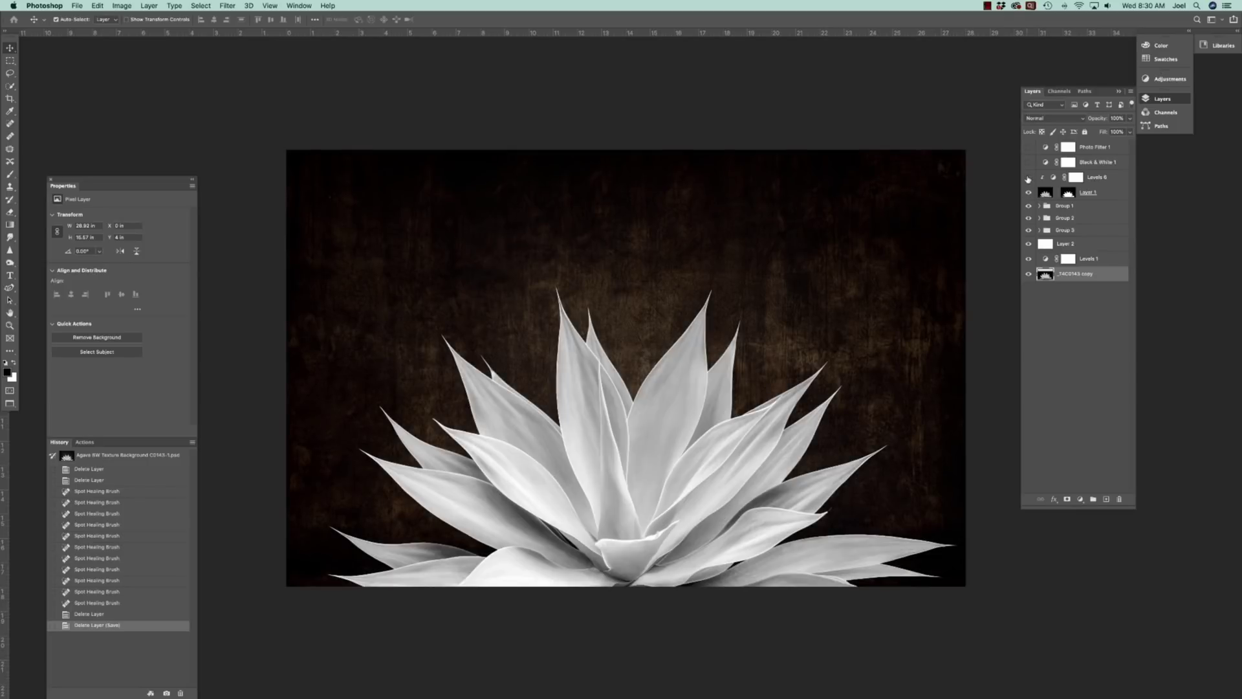
pyautogui.click(1027, 177)
pyautogui.click(1028, 178)
pyautogui.click(1027, 162)
pyautogui.click(1027, 163)
pyautogui.click(1028, 178)
pyautogui.click(1028, 178)
# Hide Layer 1 and Groups 1–3 to reveal white Layer 2, then restore all layers in windowed view.
pyautogui.click(1028, 194)
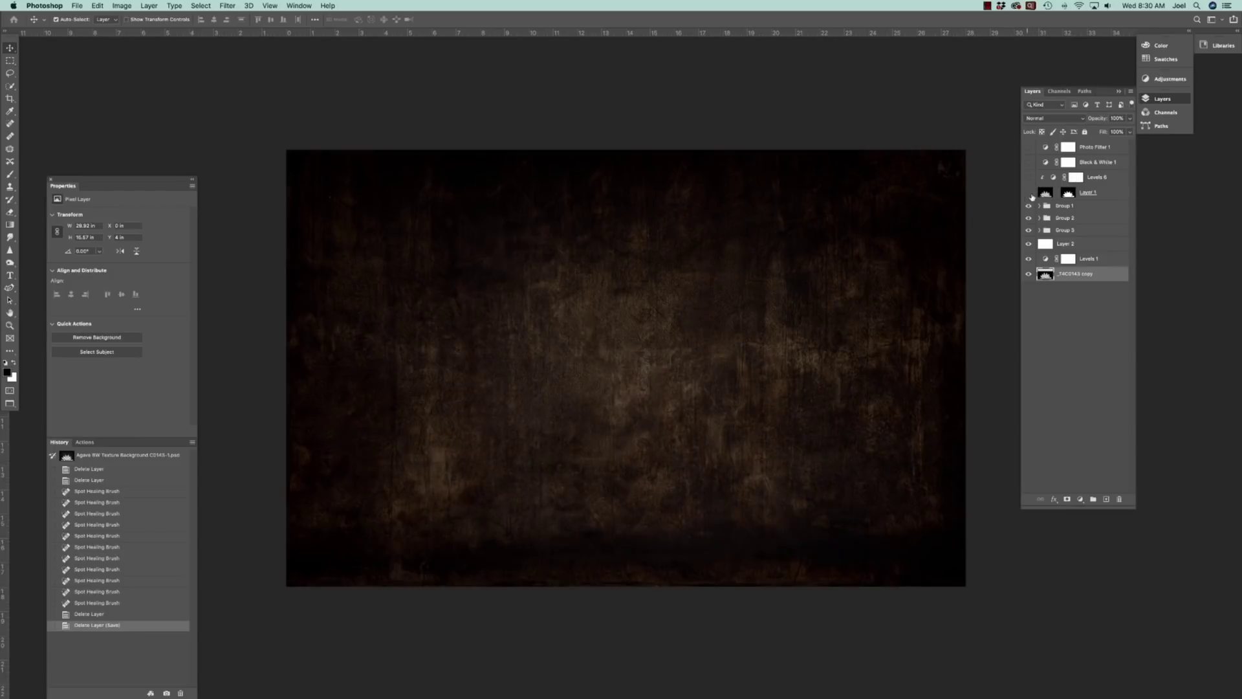
pyautogui.click(1028, 205)
pyautogui.click(1028, 218)
pyautogui.click(1028, 230)
pyautogui.click(1027, 231)
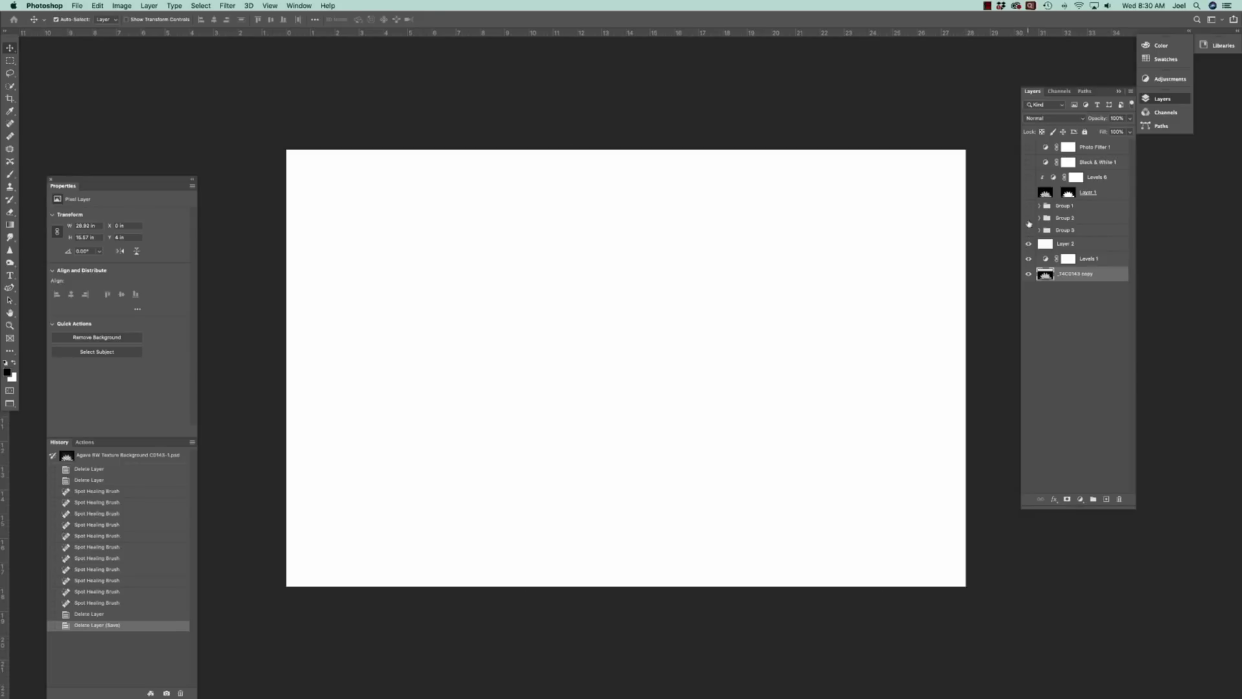
pyautogui.moveTo(1027, 232); pyautogui.dragTo(1033, 156)
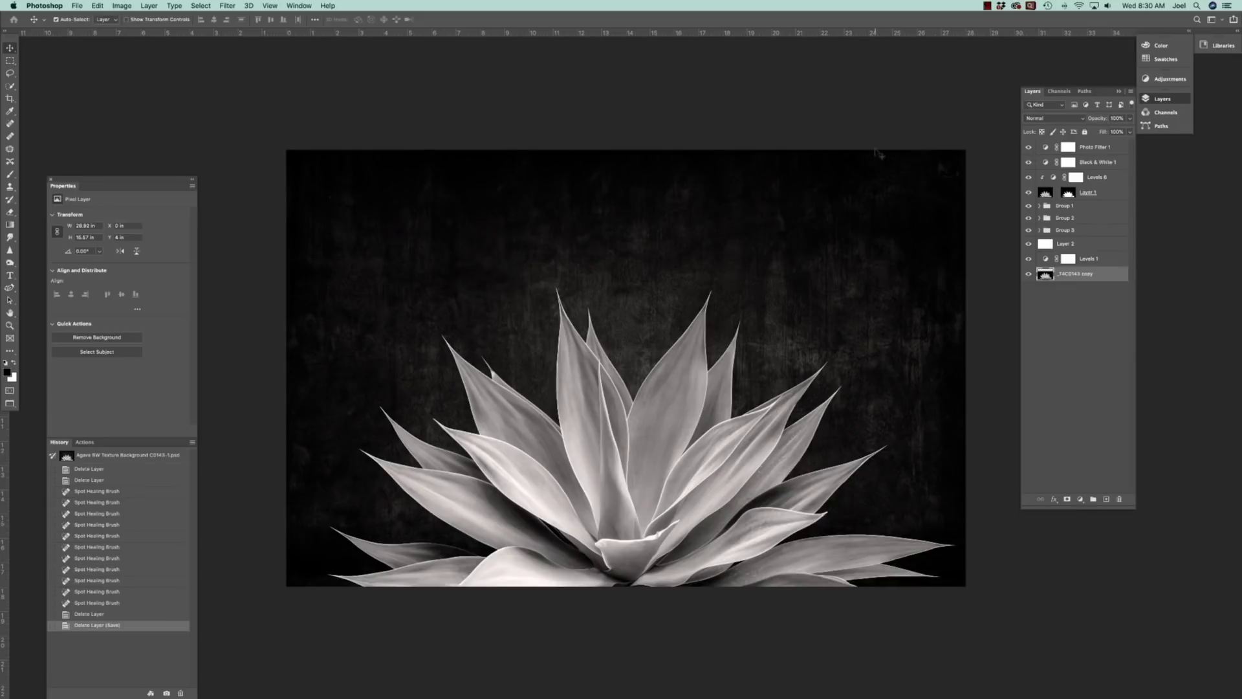
pyautogui.press('f')
pyautogui.press('f')
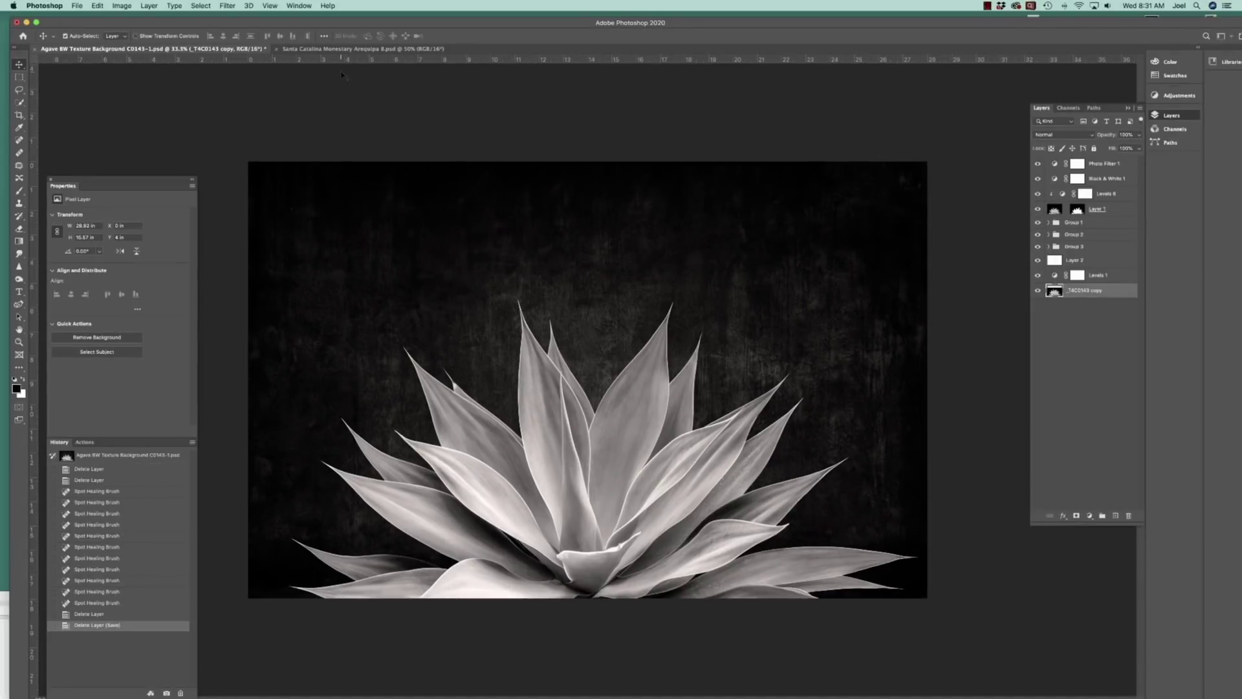
# Switch between the Agave BW Texture and Santa Catalina Monastery tabs, ending on the monastery photo.
pyautogui.click(347, 50)
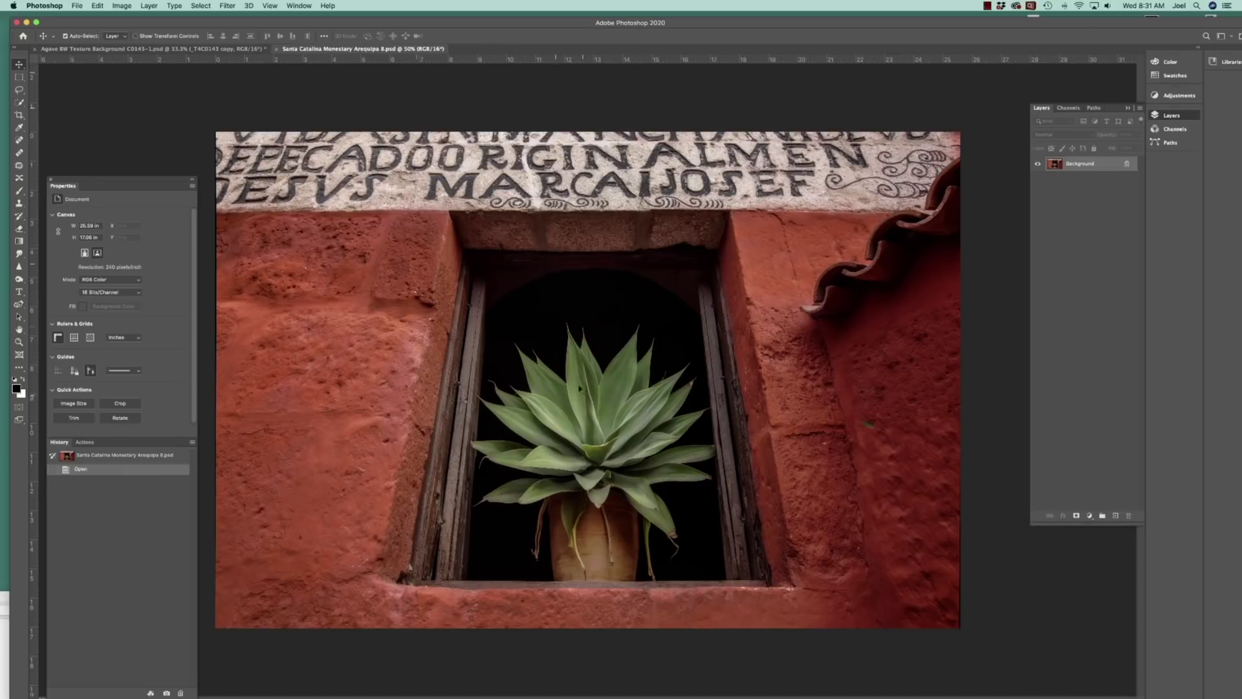
pyautogui.click(236, 49)
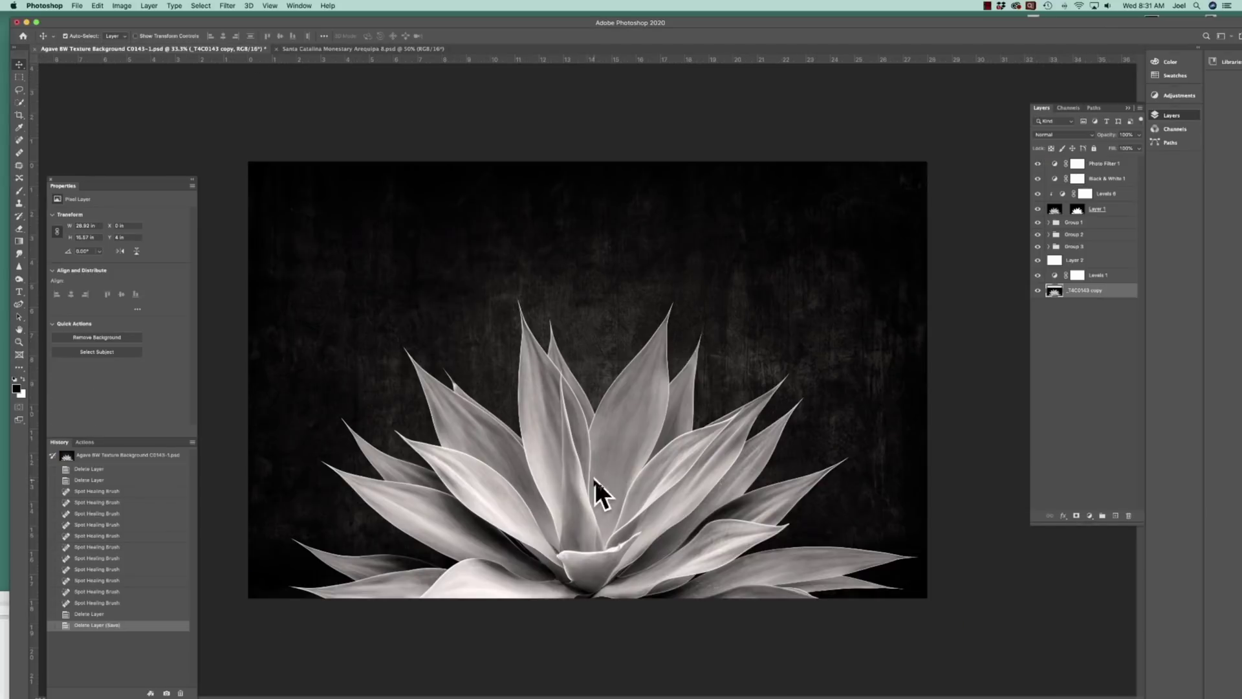
pyautogui.click(337, 49)
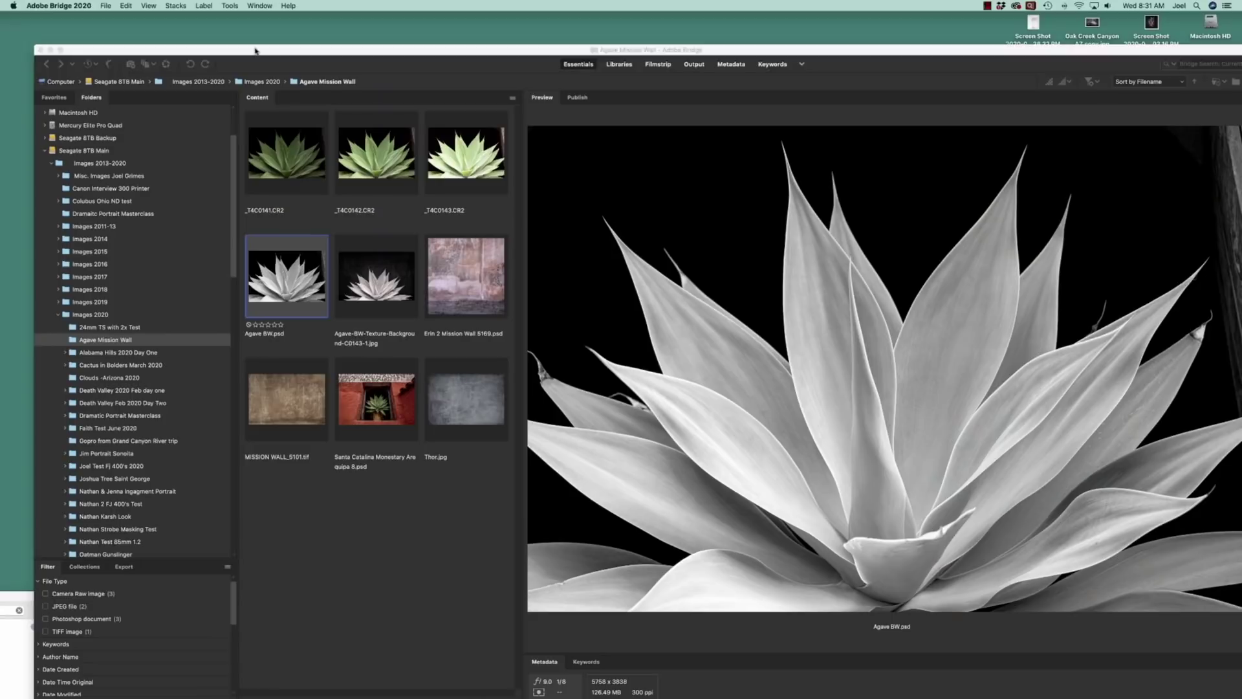
# In Bridge, preview the raw agave captures, Agave BW.psd and the textured JPEG, returning to Agave BW.psd.
pyautogui.moveTo(256, 51); pyautogui.dragTo(228, 17)
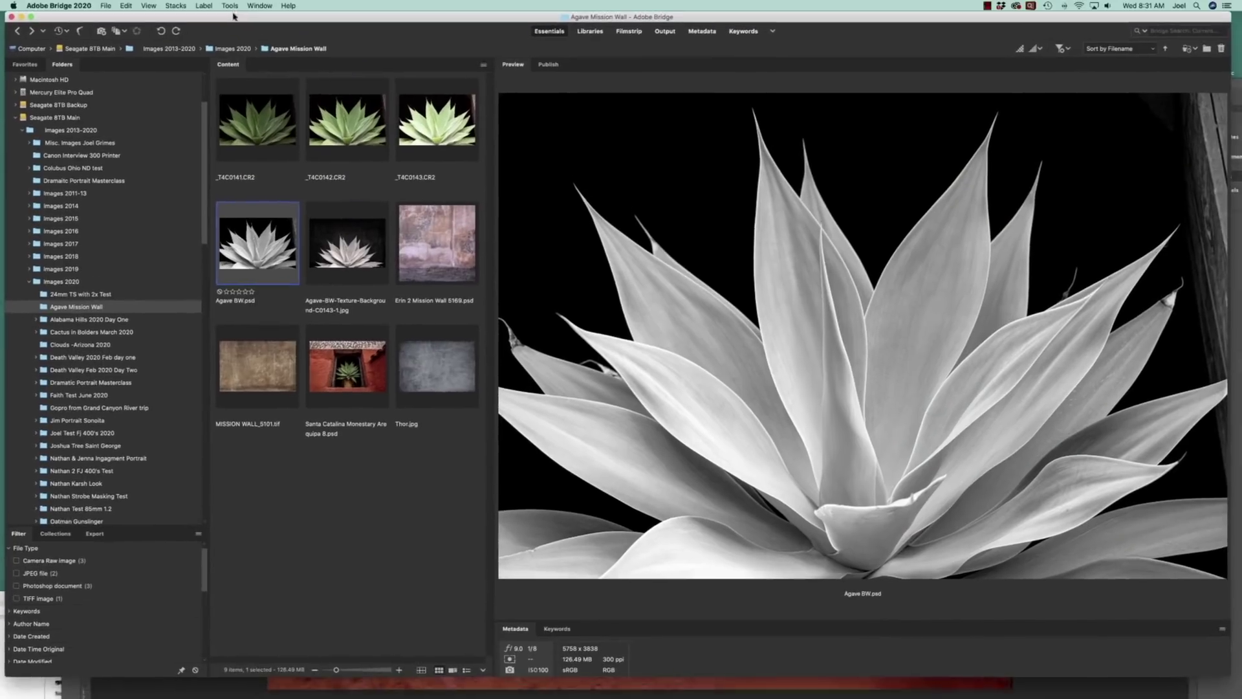
pyautogui.click(262, 120)
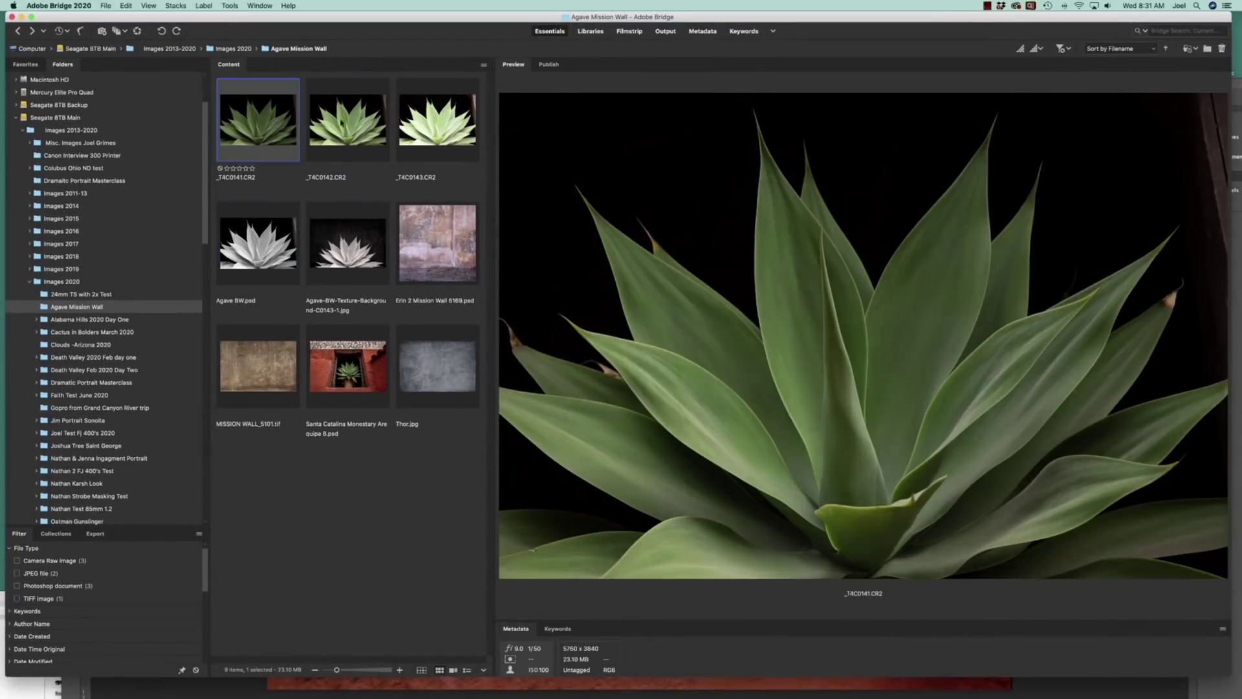
pyautogui.press('Right')
pyautogui.press('Right')
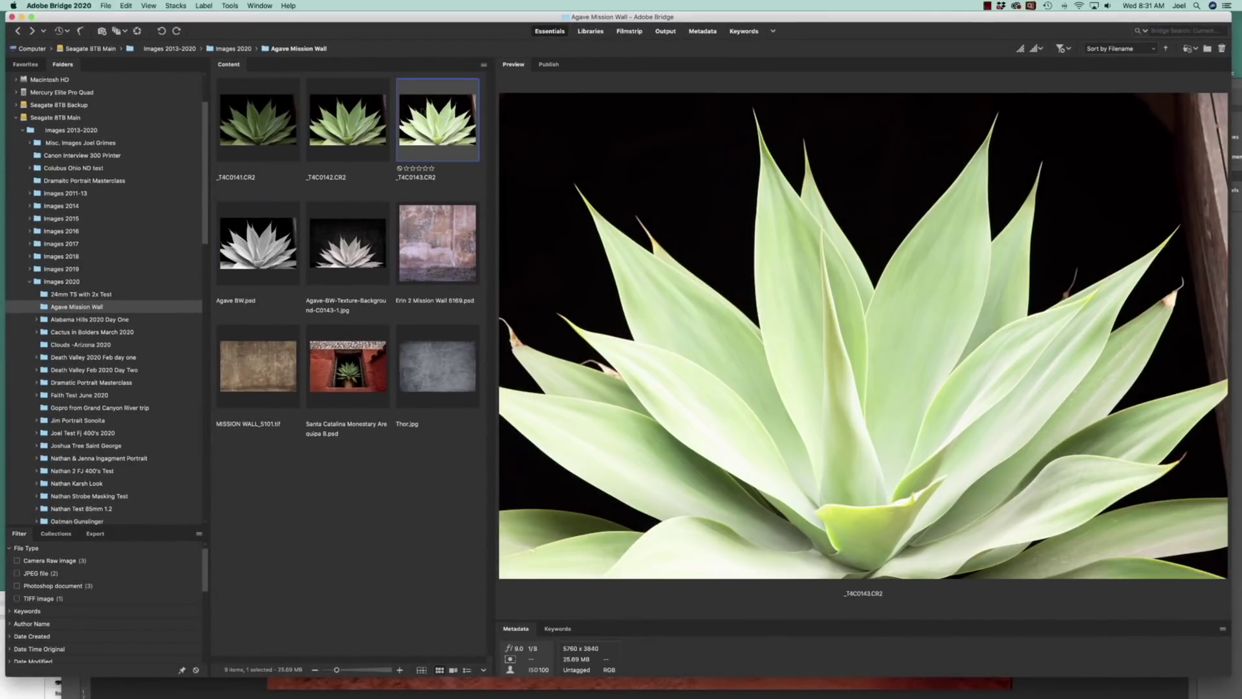
pyautogui.click(272, 238)
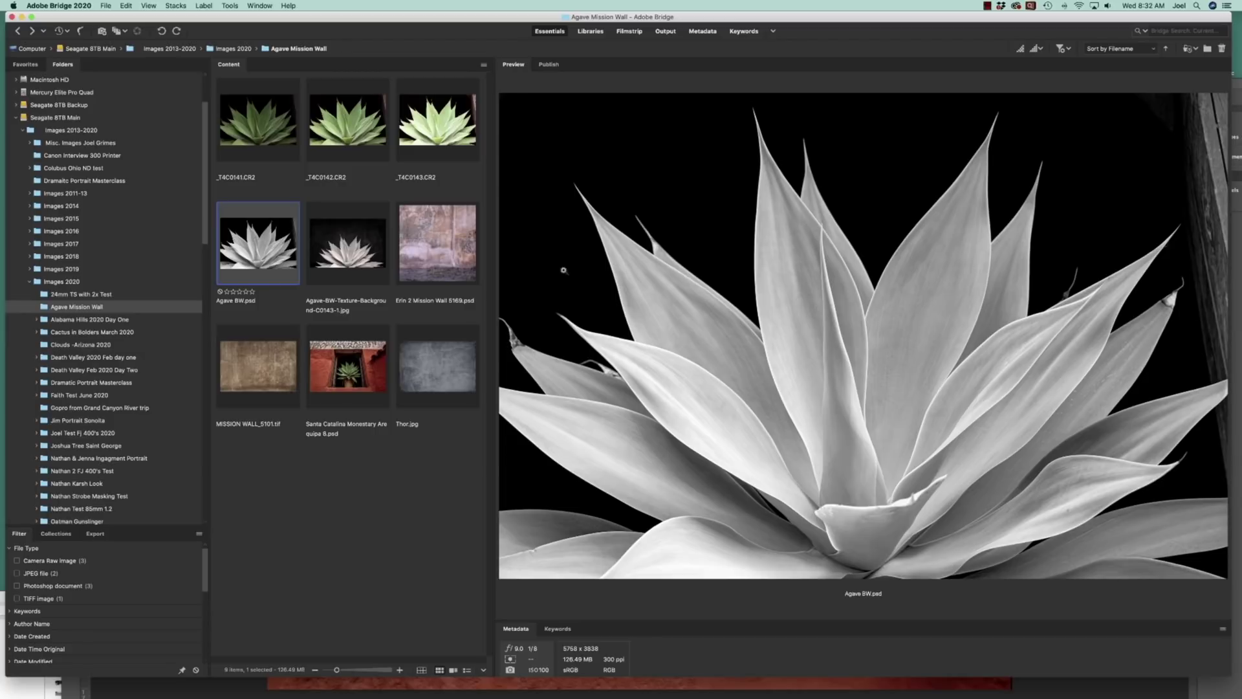
pyautogui.click(348, 257)
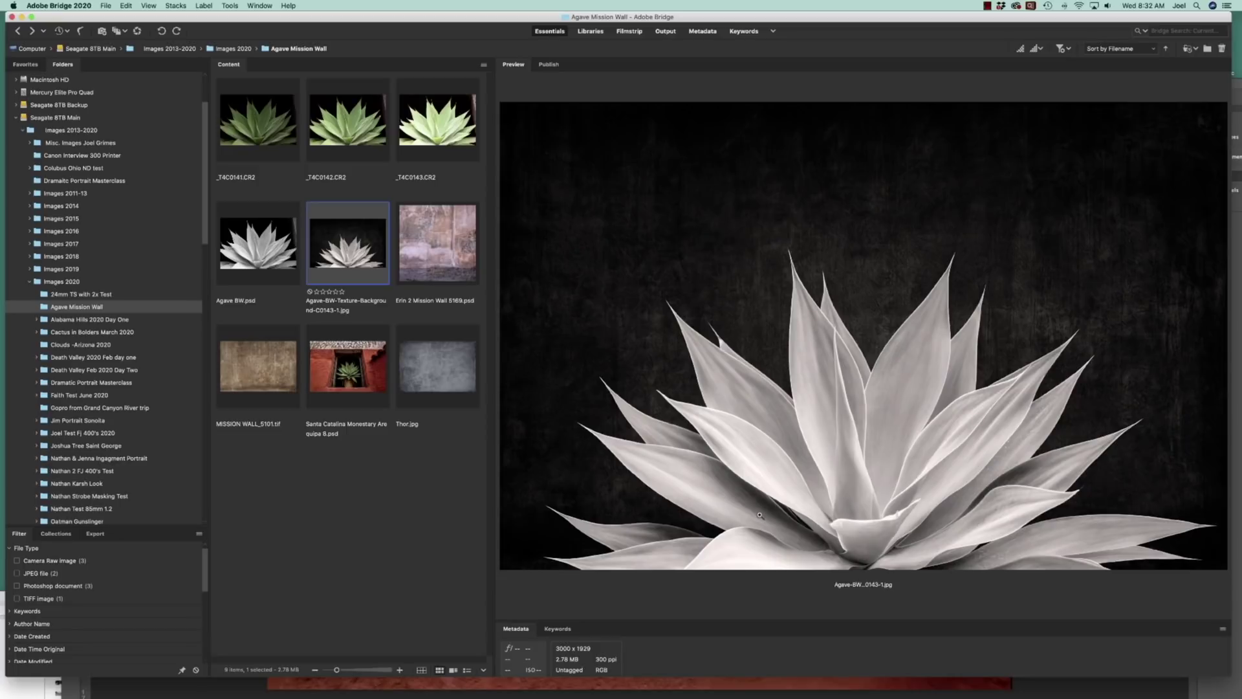
pyautogui.click(257, 243)
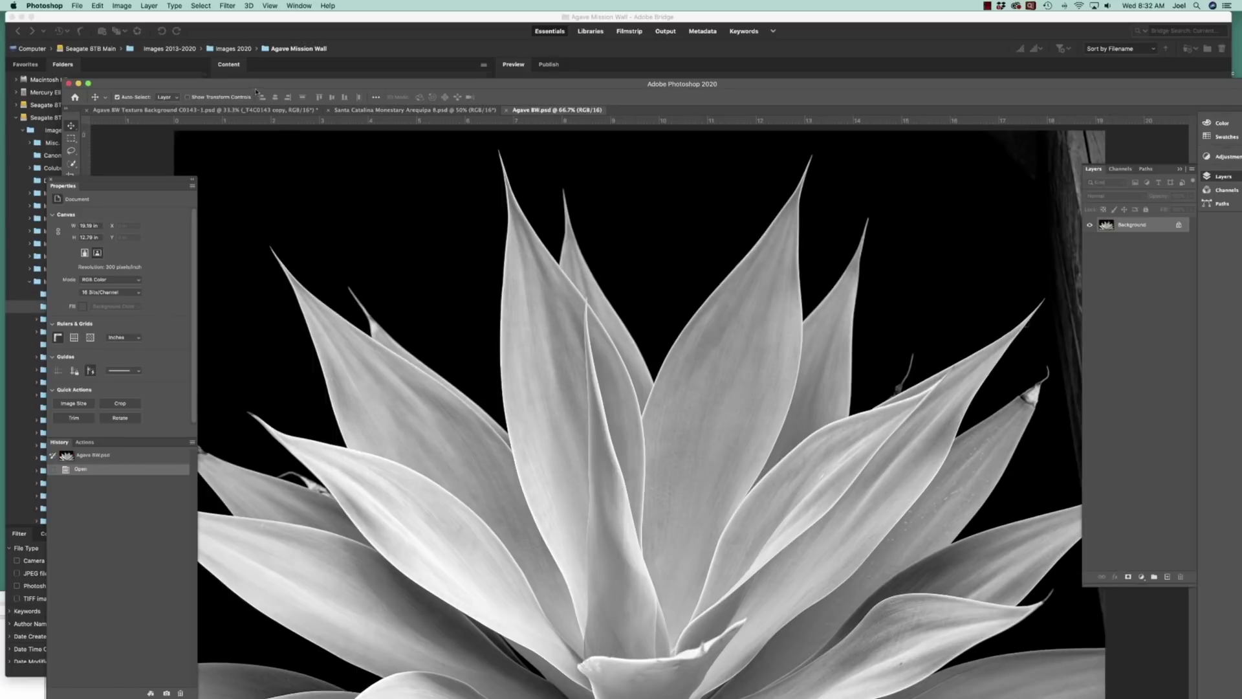
# Maximize Photoshop, compare Agave BW.psd with the composite, zoom out and open Canvas Size.
pyautogui.doubleClick(262, 84)
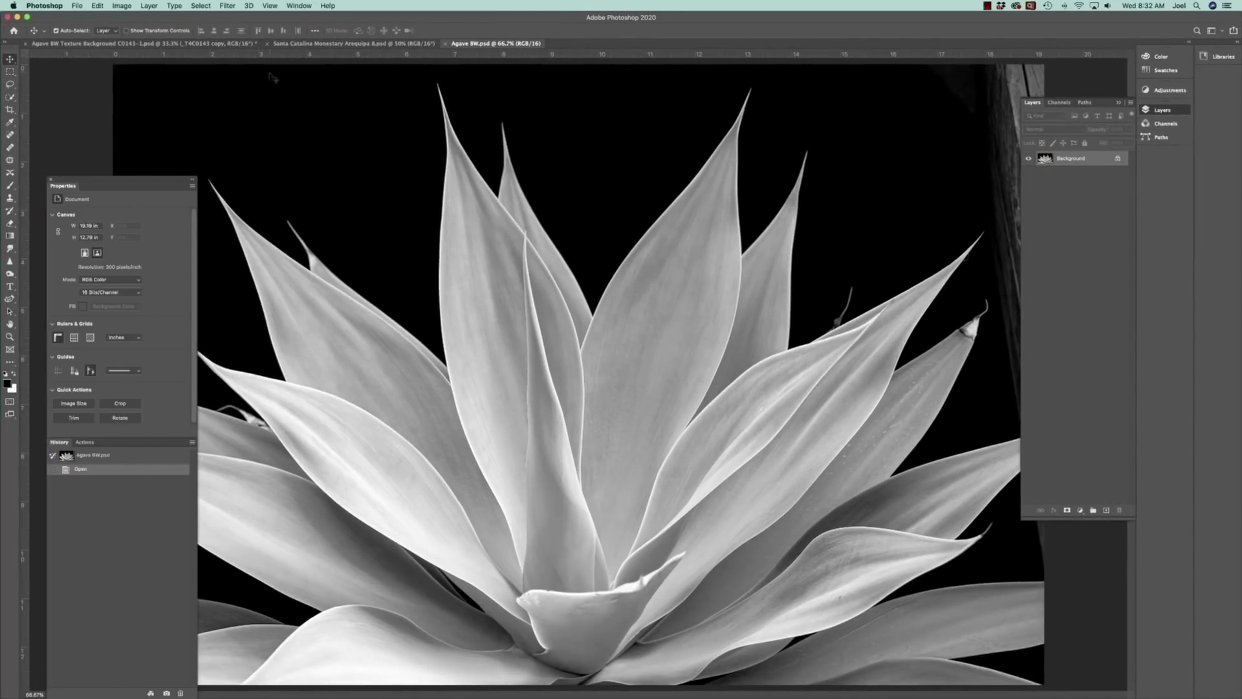
pyautogui.click(158, 45)
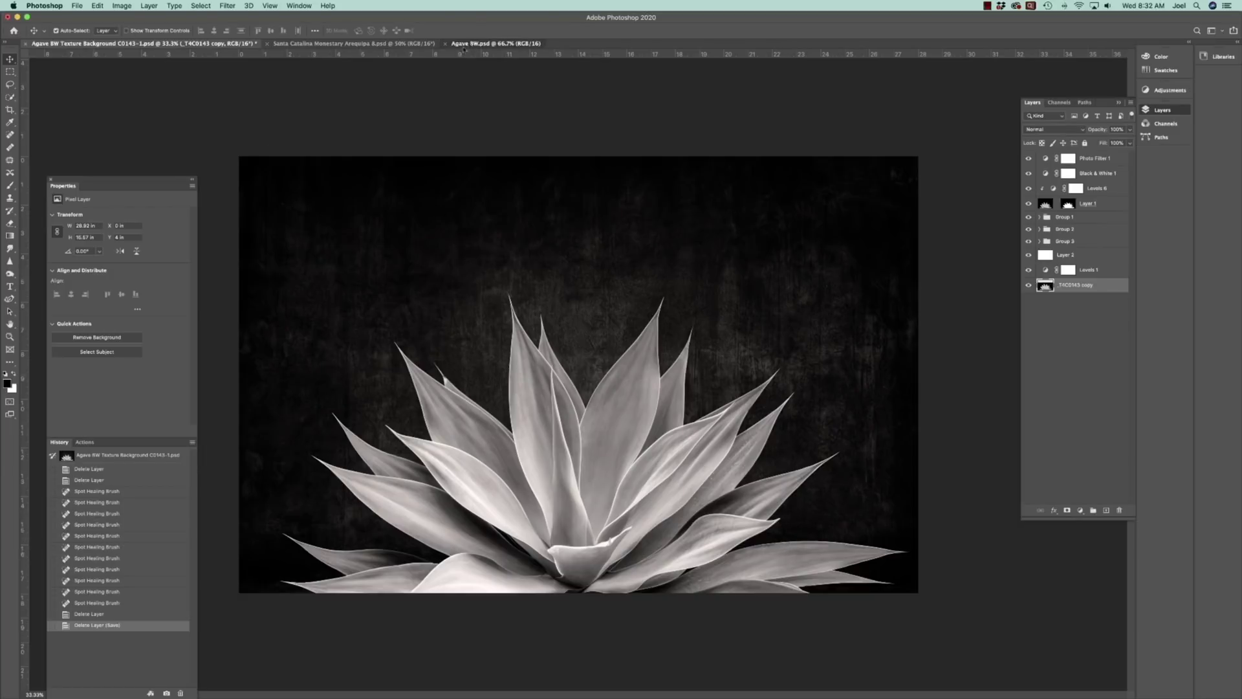
pyautogui.click(469, 43)
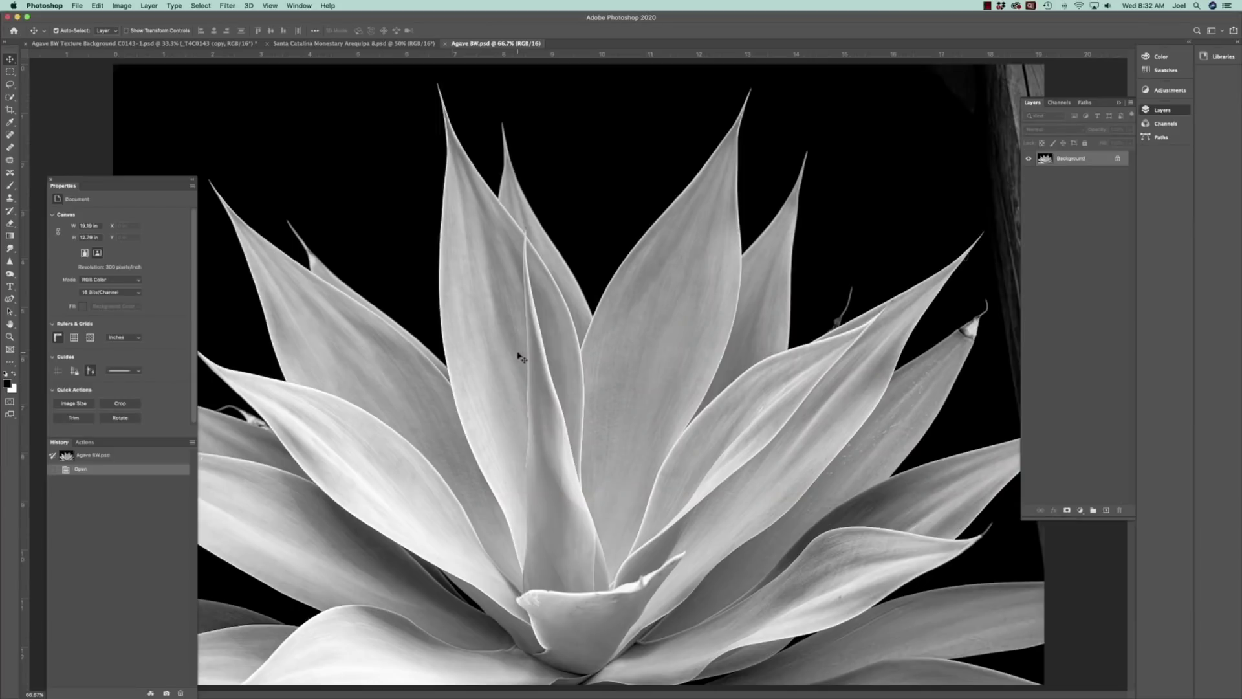
pyautogui.press('super+minus')
pyautogui.press('super+minus')
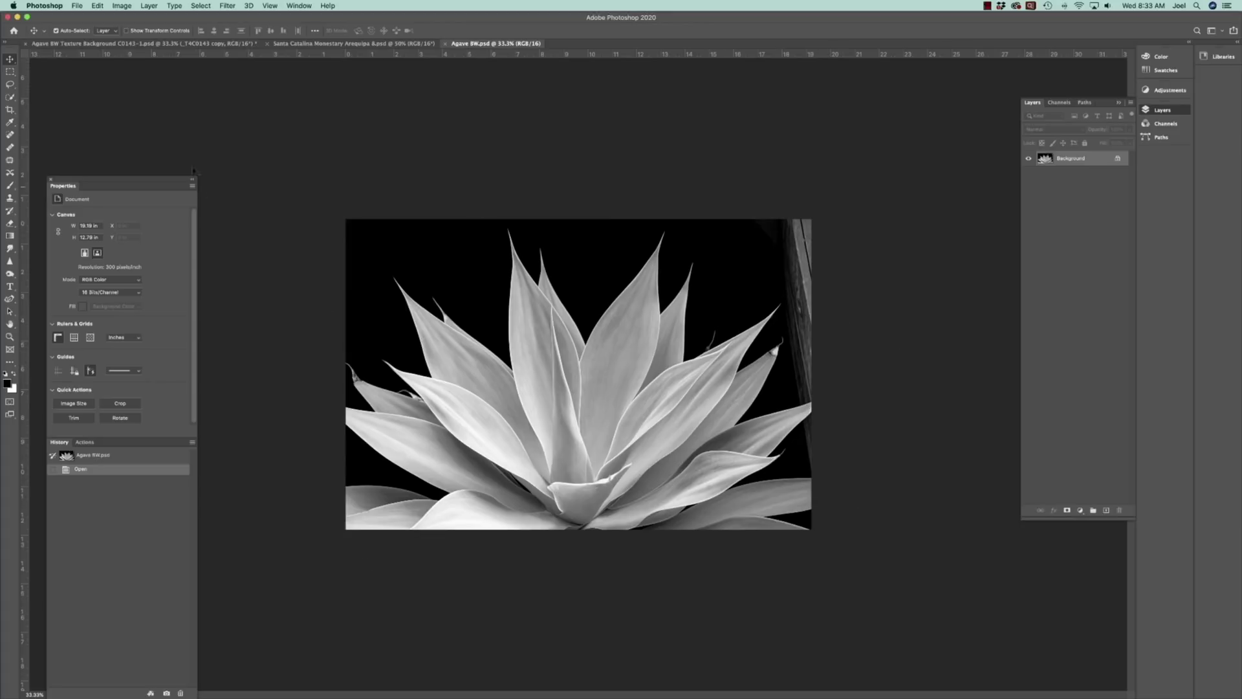
pyautogui.click(121, 5)
pyautogui.click(126, 90)
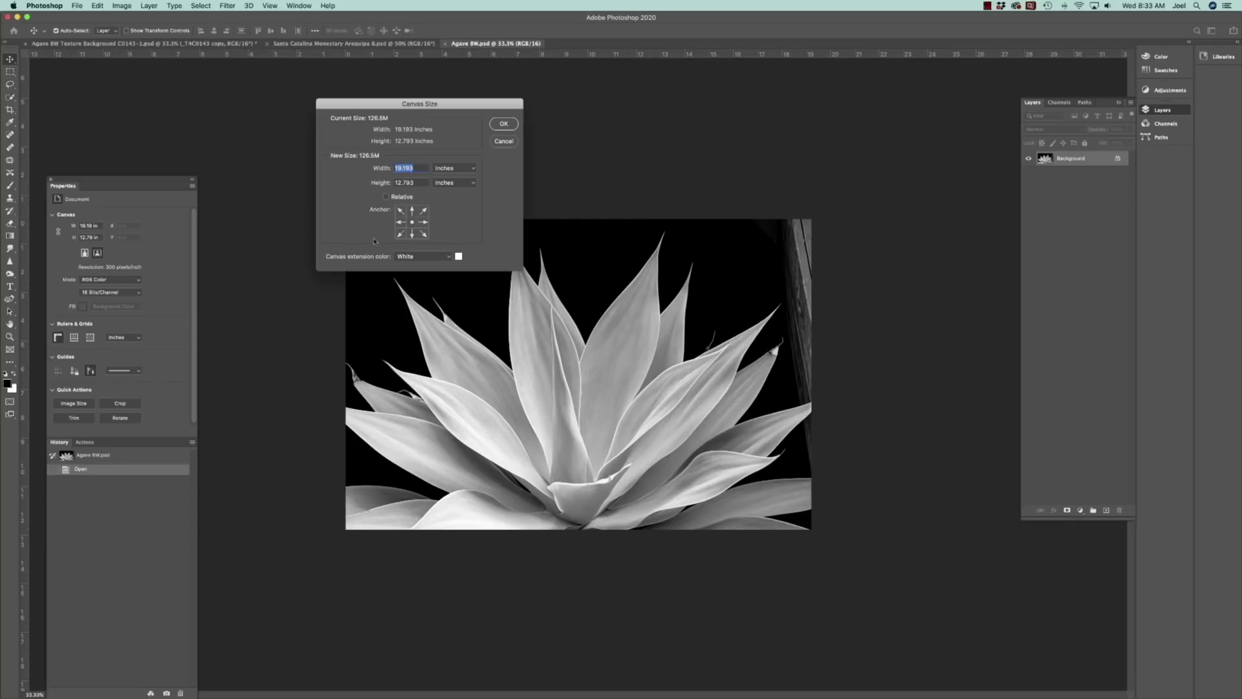
# Widen the canvas to 26 in, raise its height to 15 in anchored bottom-centre, and duplicate onto Layer 1.
pyautogui.write('26')
pyautogui.click(504, 124)
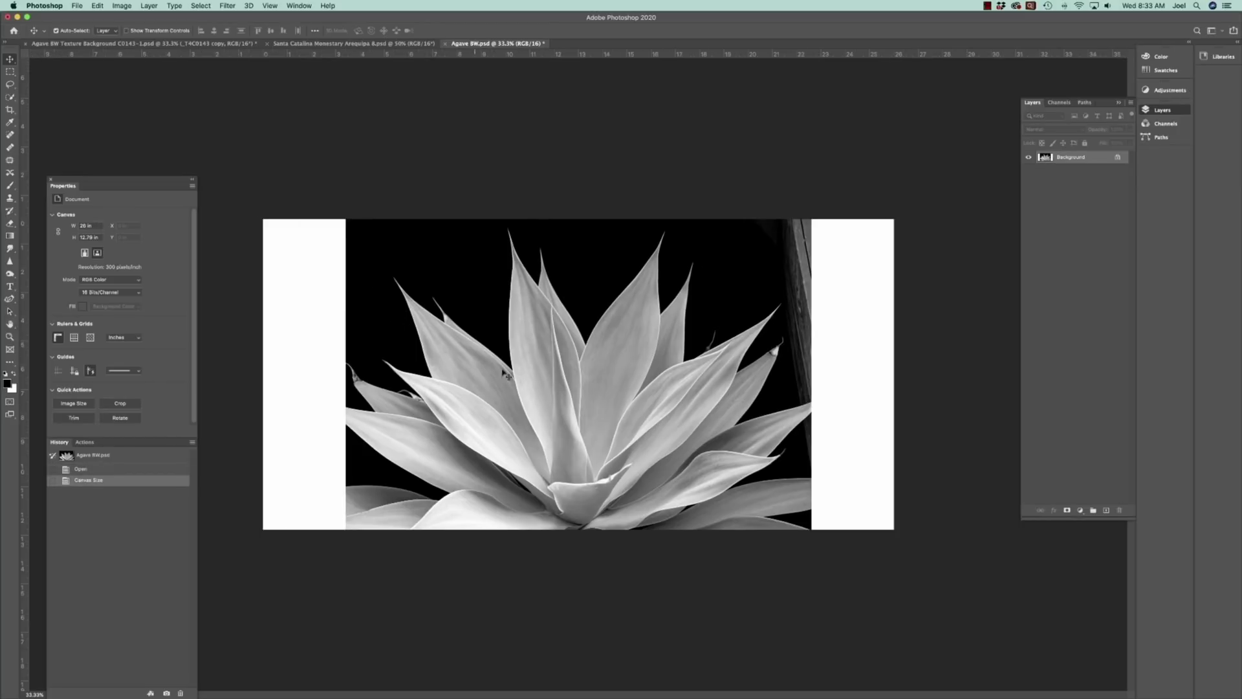
pyautogui.click(121, 6)
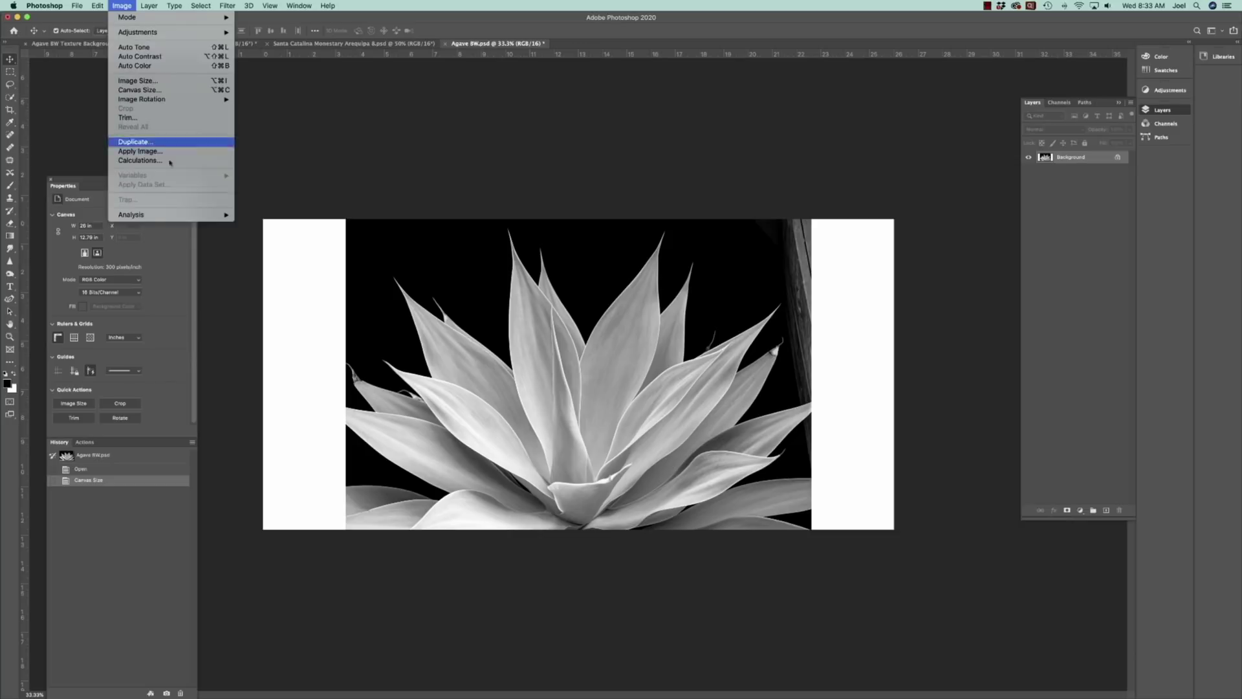
pyautogui.click(138, 90)
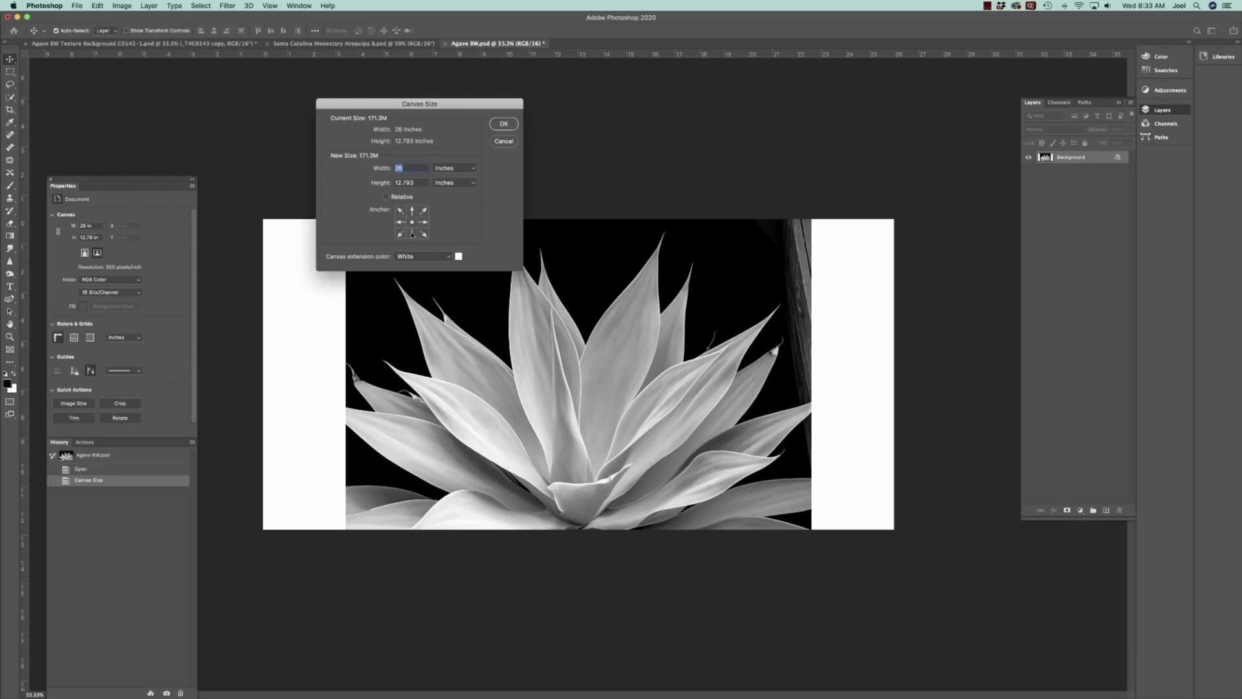
pyautogui.click(412, 233)
pyautogui.click(417, 181)
pyautogui.write('15')
pyautogui.click(503, 124)
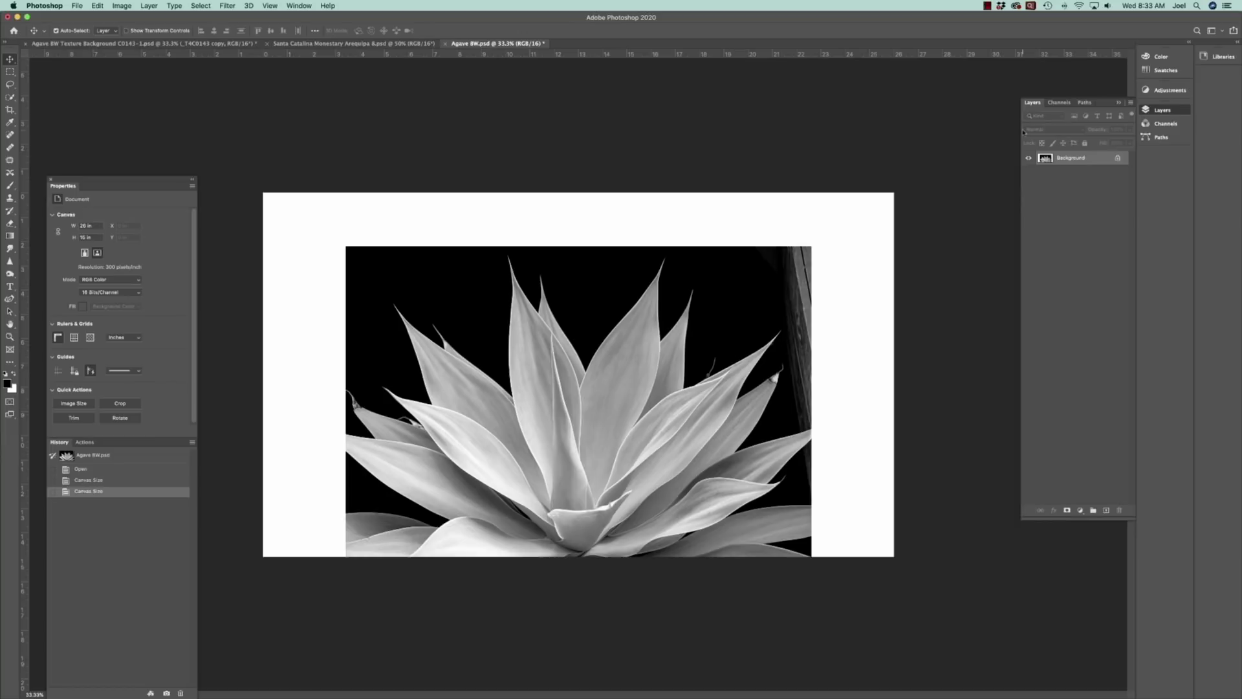
pyautogui.press('super+j')
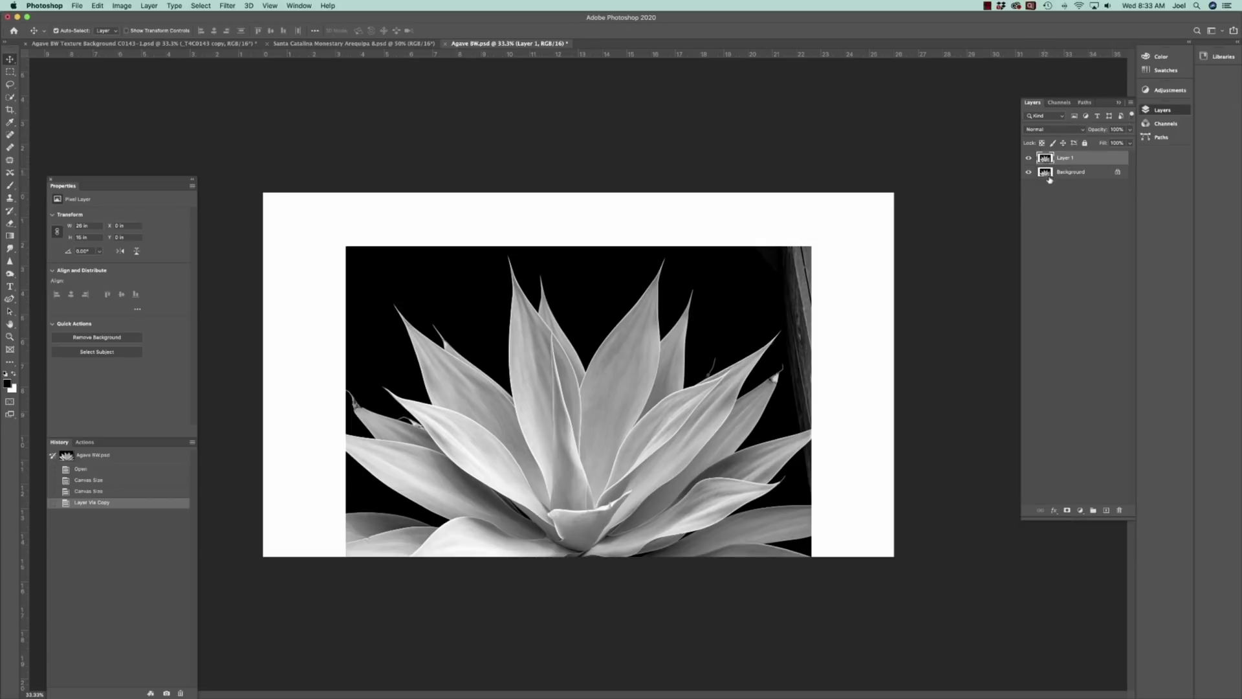
# Pick a roughly 800 px brush and try black strokes at the top, undoing them.
pyautogui.click(11, 185)
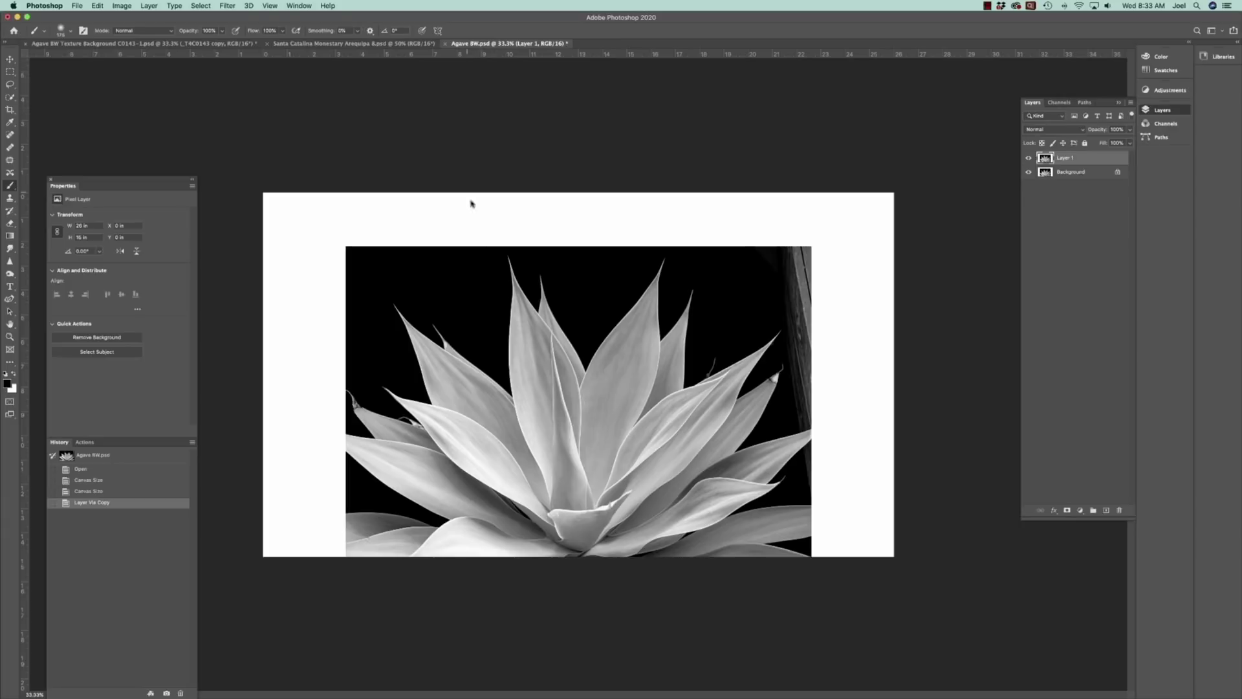
pyautogui.press(']')
pyautogui.press(']')
pyautogui.press(']')
pyautogui.press(']')
pyautogui.press(']')
pyautogui.press(']')
pyautogui.press(']')
pyautogui.press(']')
pyautogui.moveTo(444, 236)
pyautogui.mouseDown()
pyautogui.moveTo(353, 239)
pyautogui.moveTo(503, 213)
pyautogui.moveTo(465, 232)
pyautogui.moveTo(513, 219)
pyautogui.moveTo(465, 234)
pyautogui.moveTo(555, 222)
pyautogui.moveTo(452, 239)
pyautogui.moveTo(558, 223)
pyautogui.moveTo(534, 236)
pyautogui.moveTo(675, 223)
pyautogui.moveTo(571, 243)
pyautogui.moveTo(700, 219)
pyautogui.moveTo(661, 242)
pyautogui.moveTo(767, 214)
pyautogui.mouseUp()
pyautogui.press('super+z')
pyautogui.moveTo(639, 242)
pyautogui.mouseDown()
pyautogui.moveTo(693, 230)
pyautogui.moveTo(595, 256)
pyautogui.moveTo(515, 239)
pyautogui.moveTo(354, 241)
pyautogui.moveTo(551, 216)
pyautogui.moveTo(559, 240)
pyautogui.moveTo(828, 248)
pyautogui.moveTo(617, 218)
pyautogui.moveTo(527, 234)
pyautogui.moveTo(353, 216)
pyautogui.moveTo(354, 242)
pyautogui.moveTo(335, 240)
pyautogui.moveTo(437, 204)
pyautogui.moveTo(482, 207)
pyautogui.moveTo(443, 220)
pyautogui.moveTo(696, 200)
pyautogui.moveTo(721, 216)
pyautogui.moveTo(826, 220)
pyautogui.moveTo(364, 216)
pyautogui.moveTo(750, 197)
pyautogui.moveTo(653, 195)
pyautogui.mouseUp()
pyautogui.press('super+z')
# Paint the top of the left and right white strips and the upper-right grey spot black.
pyautogui.moveTo(351, 371)
pyautogui.mouseDown()
pyautogui.moveTo(329, 255)
pyautogui.moveTo(322, 304)
pyautogui.moveTo(337, 220)
pyautogui.moveTo(288, 217)
pyautogui.moveTo(326, 382)
pyautogui.moveTo(291, 272)
pyautogui.moveTo(303, 224)
pyautogui.moveTo(275, 272)
pyautogui.moveTo(272, 343)
pyautogui.moveTo(275, 207)
pyautogui.moveTo(267, 285)
pyautogui.mouseUp()
pyautogui.moveTo(884, 211)
pyautogui.mouseDown()
pyautogui.moveTo(853, 278)
pyautogui.moveTo(816, 304)
pyautogui.moveTo(816, 330)
pyautogui.moveTo(831, 197)
pyautogui.moveTo(876, 272)
pyautogui.moveTo(881, 333)
pyautogui.moveTo(857, 385)
pyautogui.moveTo(818, 381)
pyautogui.moveTo(794, 326)
pyautogui.mouseUp()
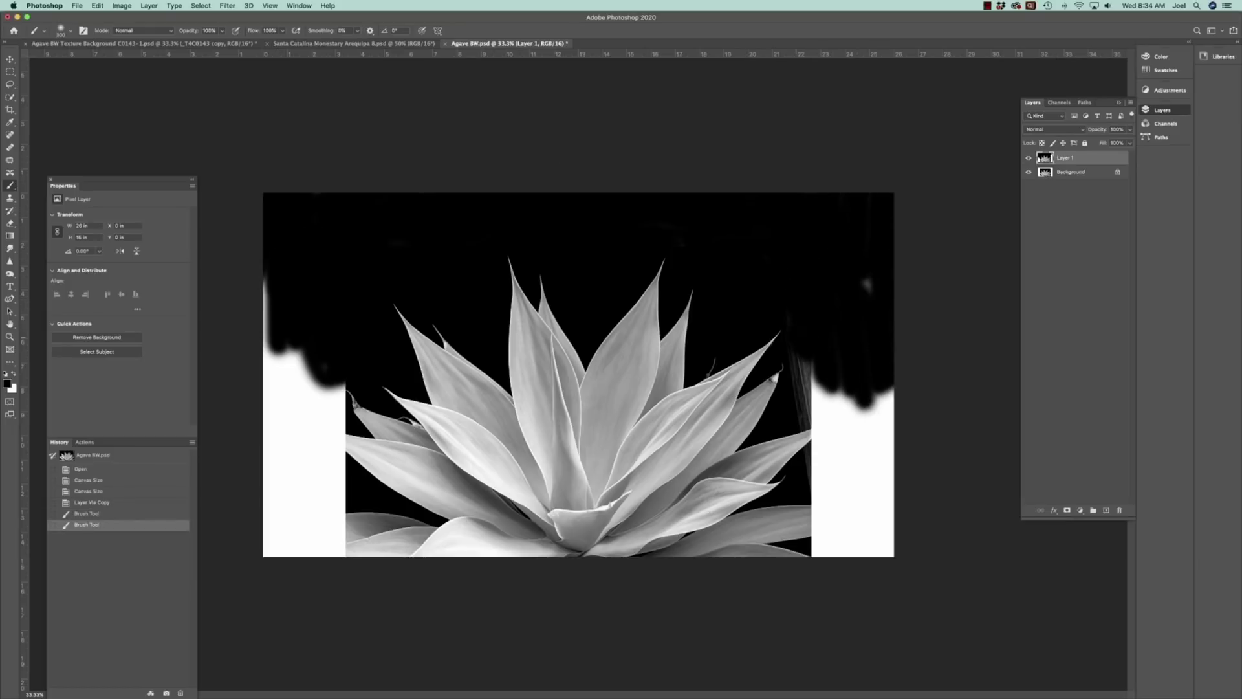
pyautogui.moveTo(861, 291); pyautogui.dragTo(871, 280)
pyautogui.moveTo(799, 359)
pyautogui.mouseDown()
pyautogui.moveTo(818, 414)
pyautogui.moveTo(853, 373)
pyautogui.moveTo(879, 401)
pyautogui.moveTo(824, 412)
pyautogui.moveTo(836, 407)
pyautogui.mouseUp()
pyautogui.moveTo(349, 388)
pyautogui.mouseDown()
pyautogui.moveTo(301, 396)
pyautogui.moveTo(285, 381)
pyautogui.moveTo(272, 284)
pyautogui.mouseUp()
pyautogui.moveTo(289, 417)
pyautogui.mouseDown()
pyautogui.moveTo(343, 401)
pyautogui.moveTo(291, 403)
pyautogui.moveTo(336, 420)
pyautogui.moveTo(268, 449)
pyautogui.mouseUp()
pyautogui.click(833, 266)
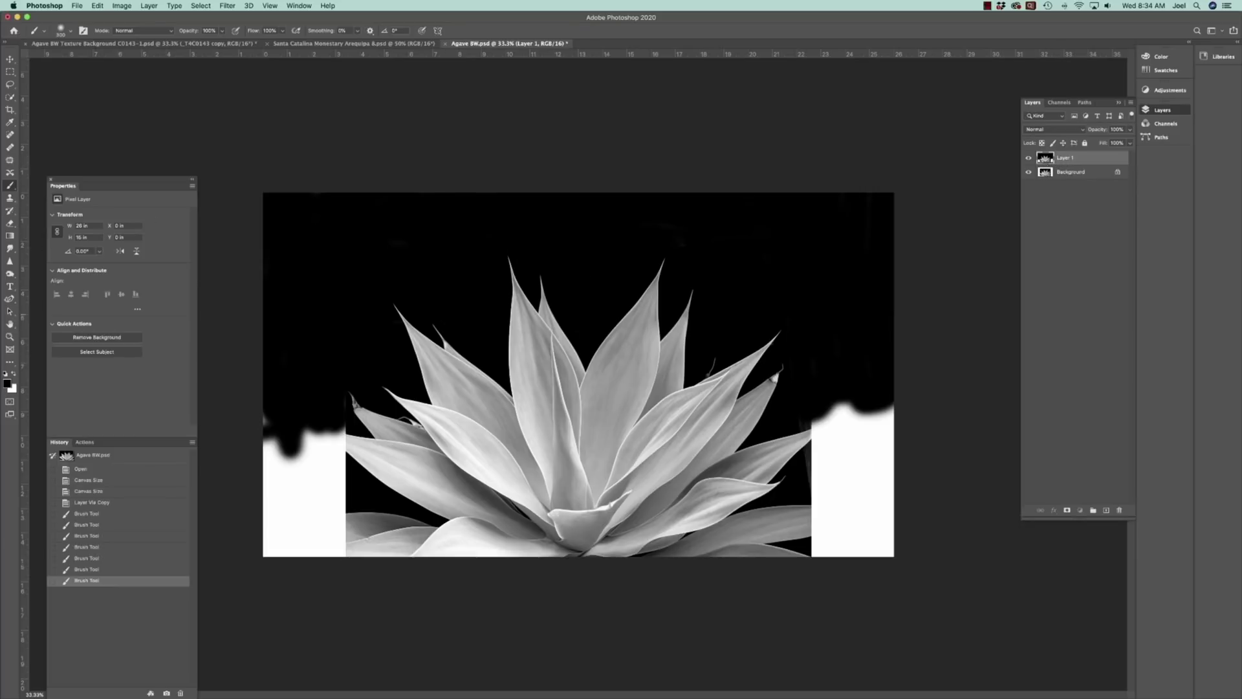
# Lasso a leaf tip near the top centre, paste it as Layer 2, and enter Free Transform.
pyautogui.click(10, 84)
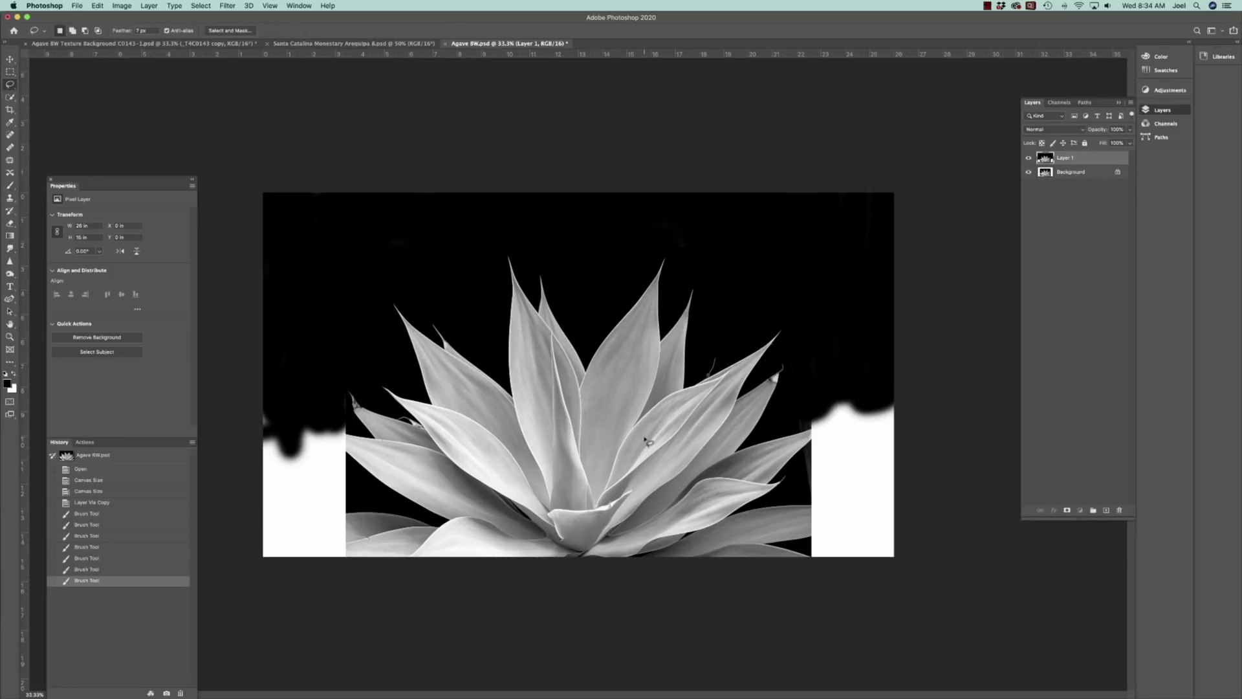
pyautogui.moveTo(611, 248)
pyautogui.mouseDown()
pyautogui.moveTo(603, 266)
pyautogui.moveTo(651, 350)
pyautogui.moveTo(670, 333)
pyautogui.moveTo(640, 234)
pyautogui.mouseUp()
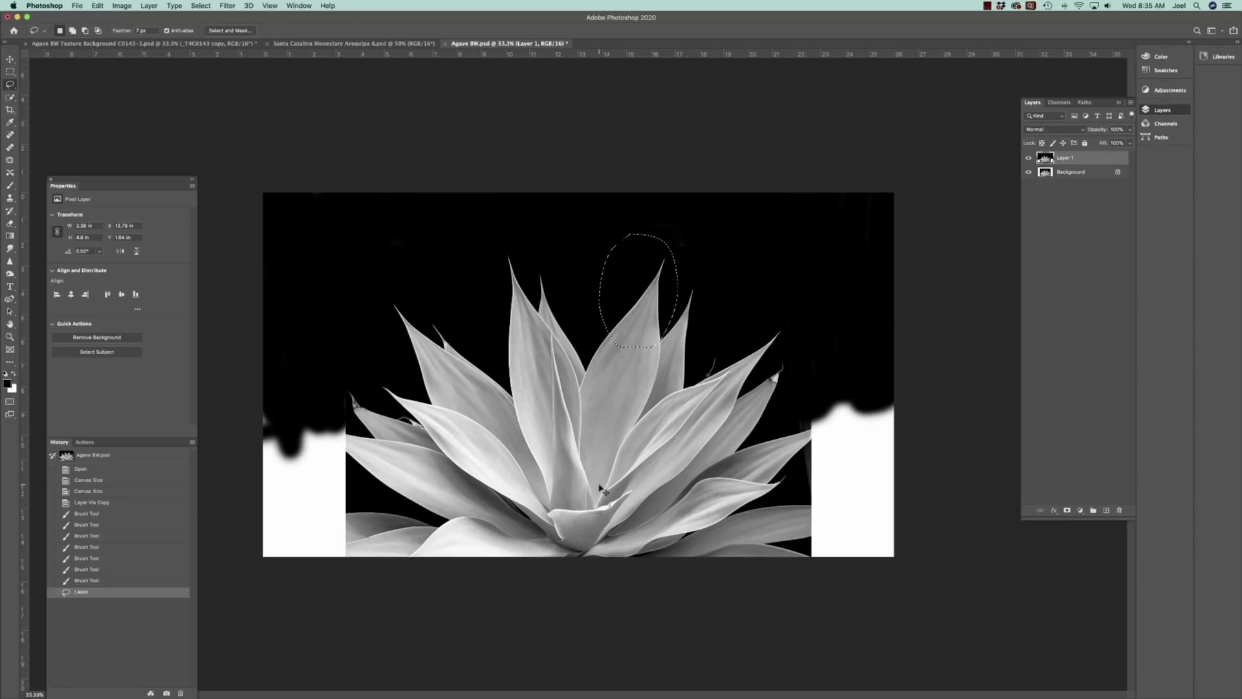
pyautogui.hotkey('shift', 'BackSpace')
pyautogui.press('super+v')
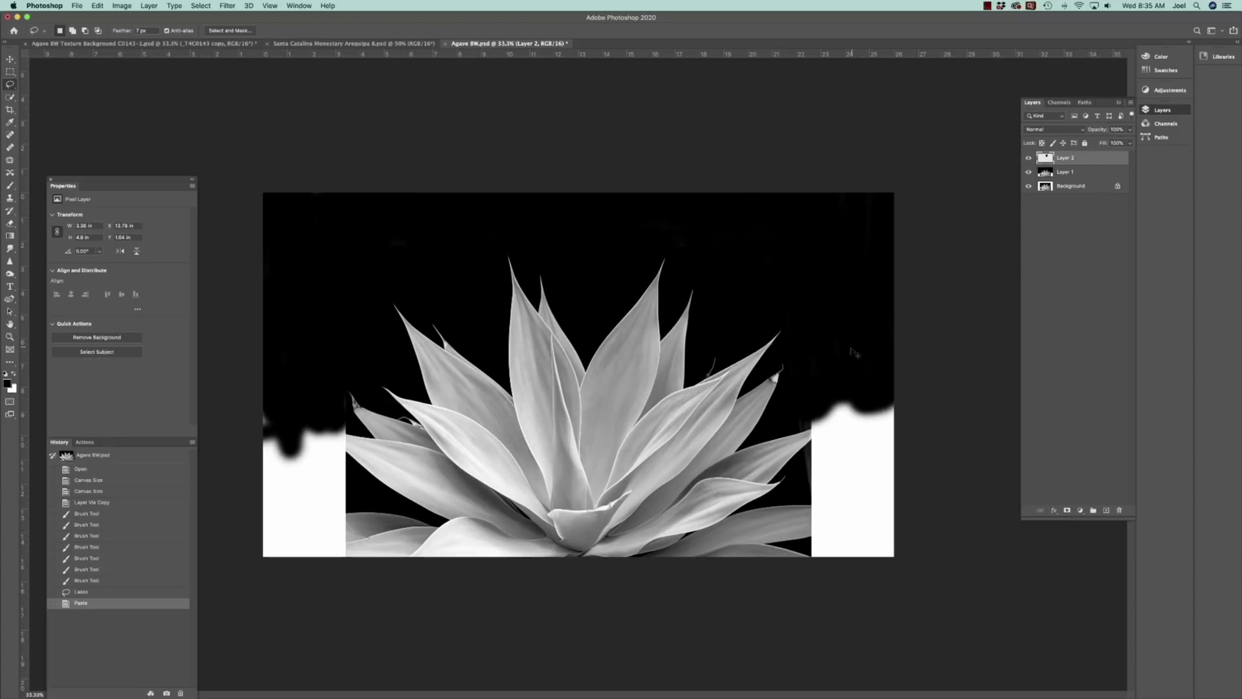
pyautogui.press('super+t')
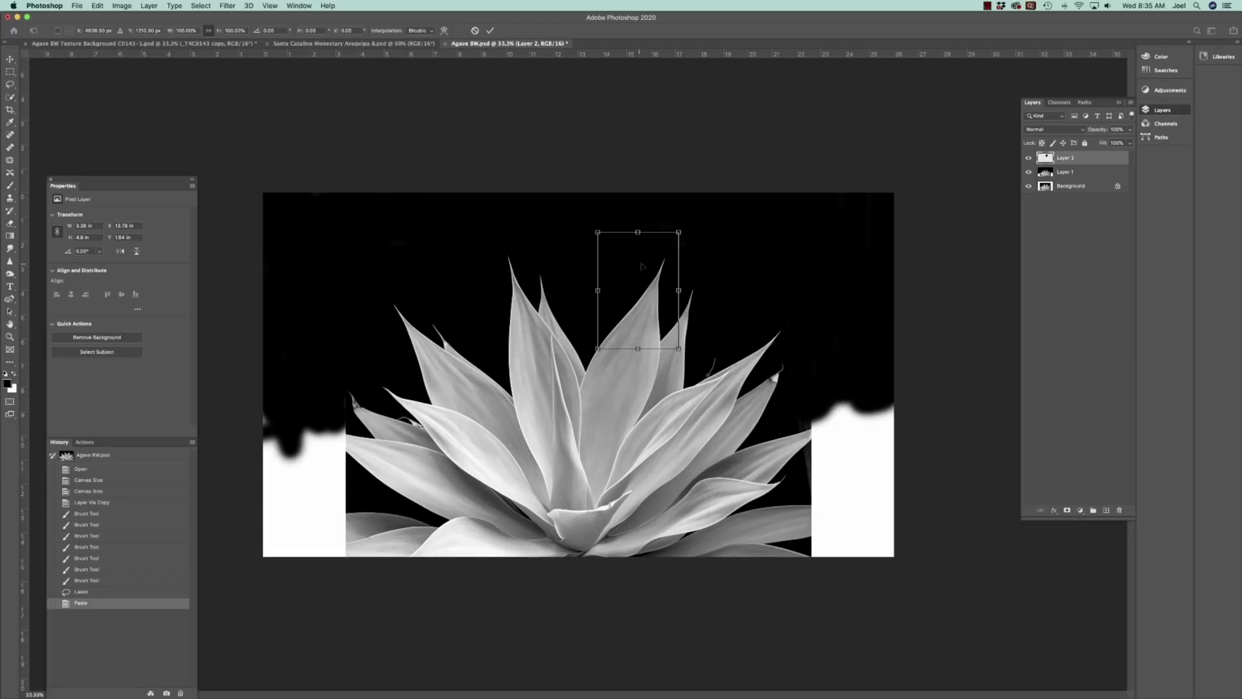
# Rotate the leaf copy about 24°, drop Layer 2 to ~32% opacity, and align it with the broken leaf.
pyautogui.moveTo(643, 266); pyautogui.dragTo(834, 302)
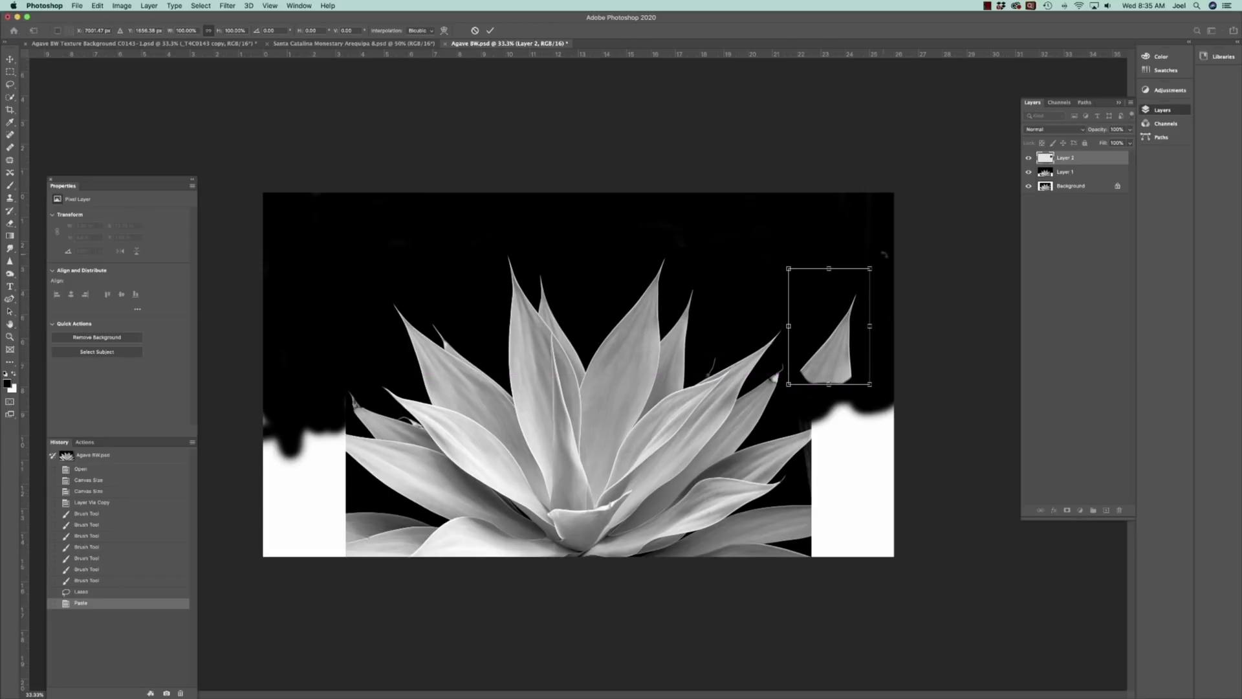
pyautogui.moveTo(881, 256); pyautogui.dragTo(907, 279)
pyautogui.moveTo(858, 347); pyautogui.dragTo(790, 382)
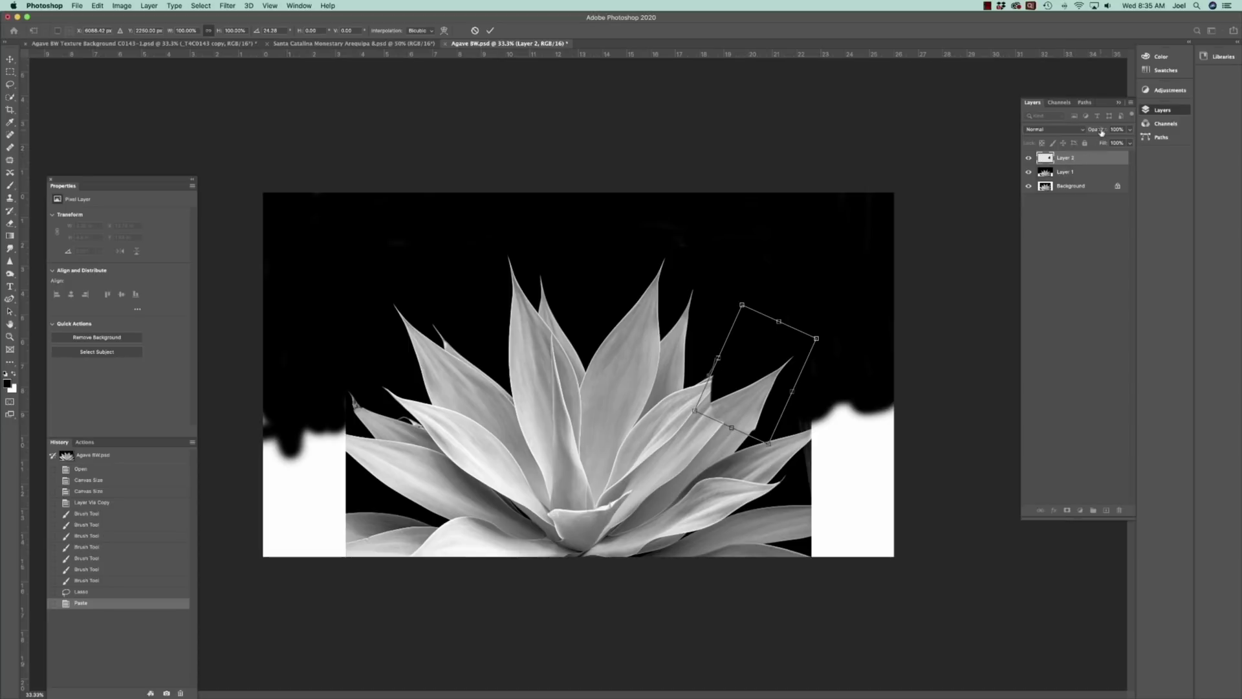
pyautogui.moveTo(1101, 133); pyautogui.dragTo(1084, 132)
pyautogui.moveTo(759, 414); pyautogui.dragTo(756, 401)
pyautogui.scroll(5, 756, 401)
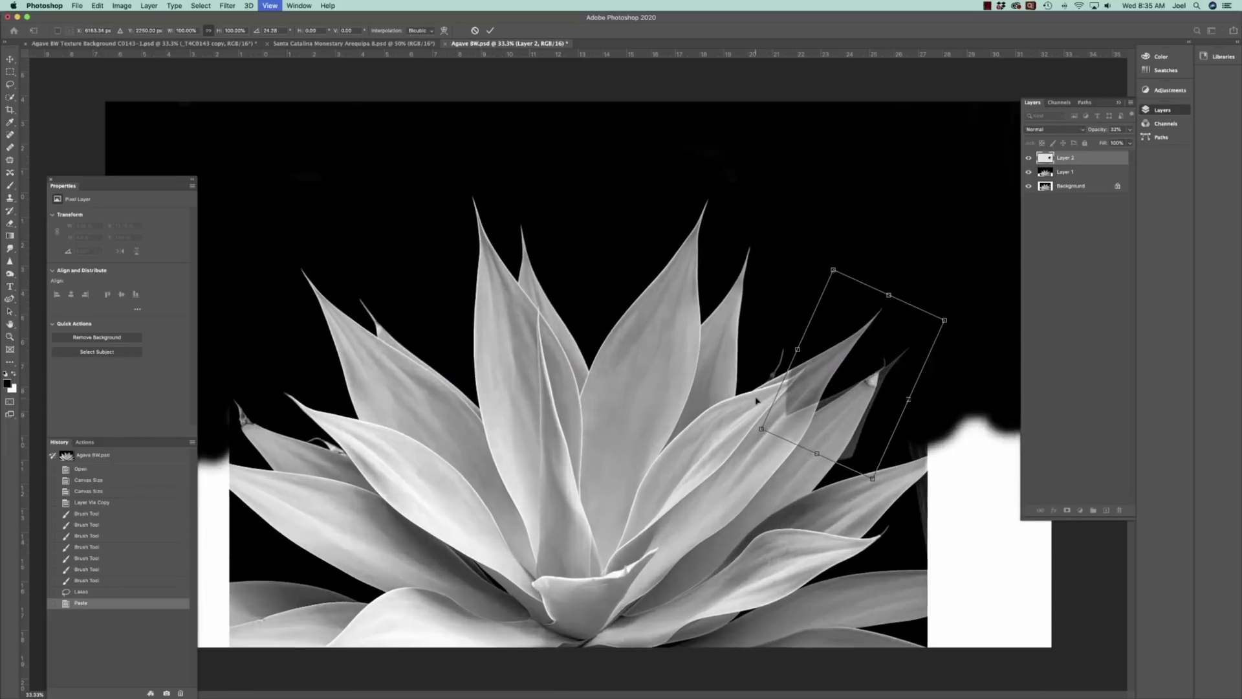
pyautogui.hscroll(10, 553, 467)
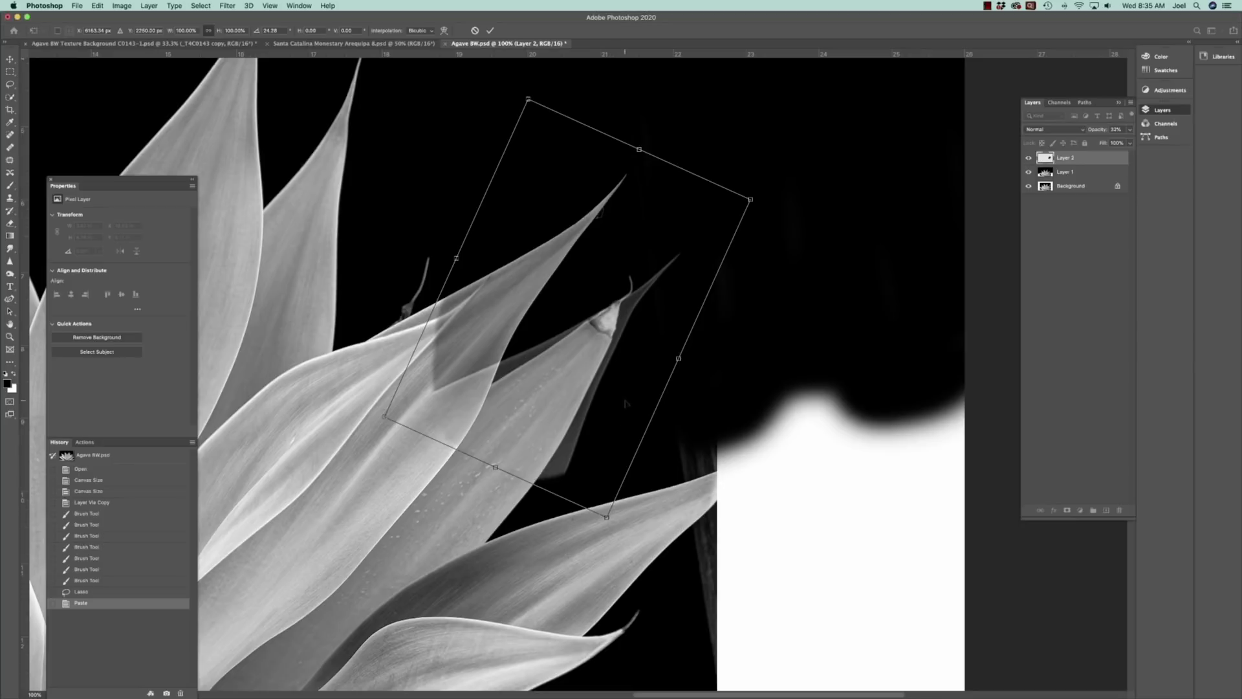
pyautogui.moveTo(625, 404)
pyautogui.mouseDown()
pyautogui.moveTo(630, 362)
pyautogui.moveTo(615, 414)
pyautogui.mouseUp()
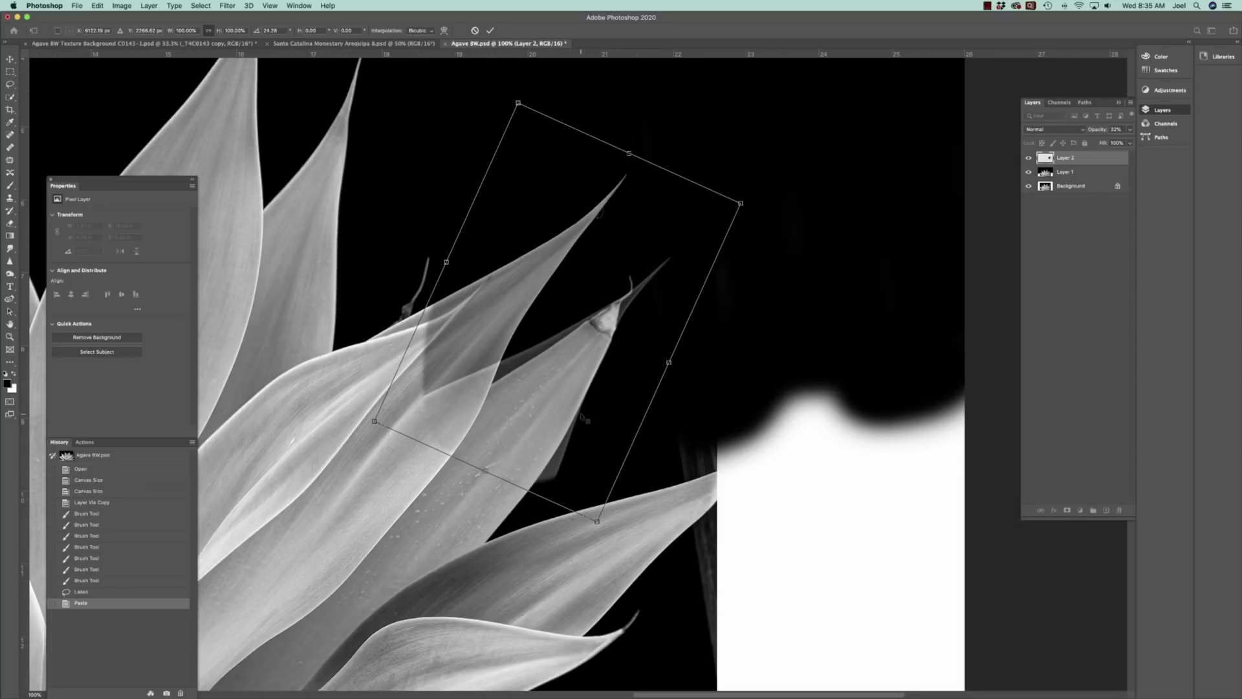
# Switch the transform to Warp and bend the leaf's bottom corner and right edge.
pyautogui.rightClick(585, 399)
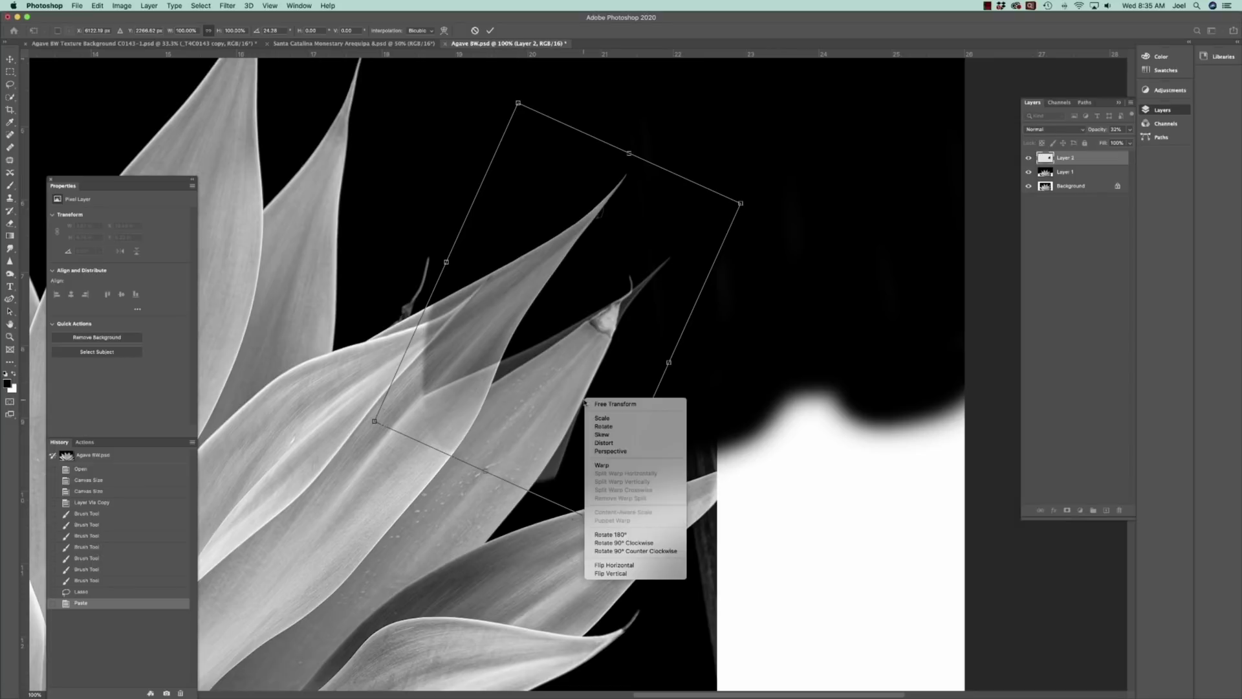
pyautogui.click(602, 465)
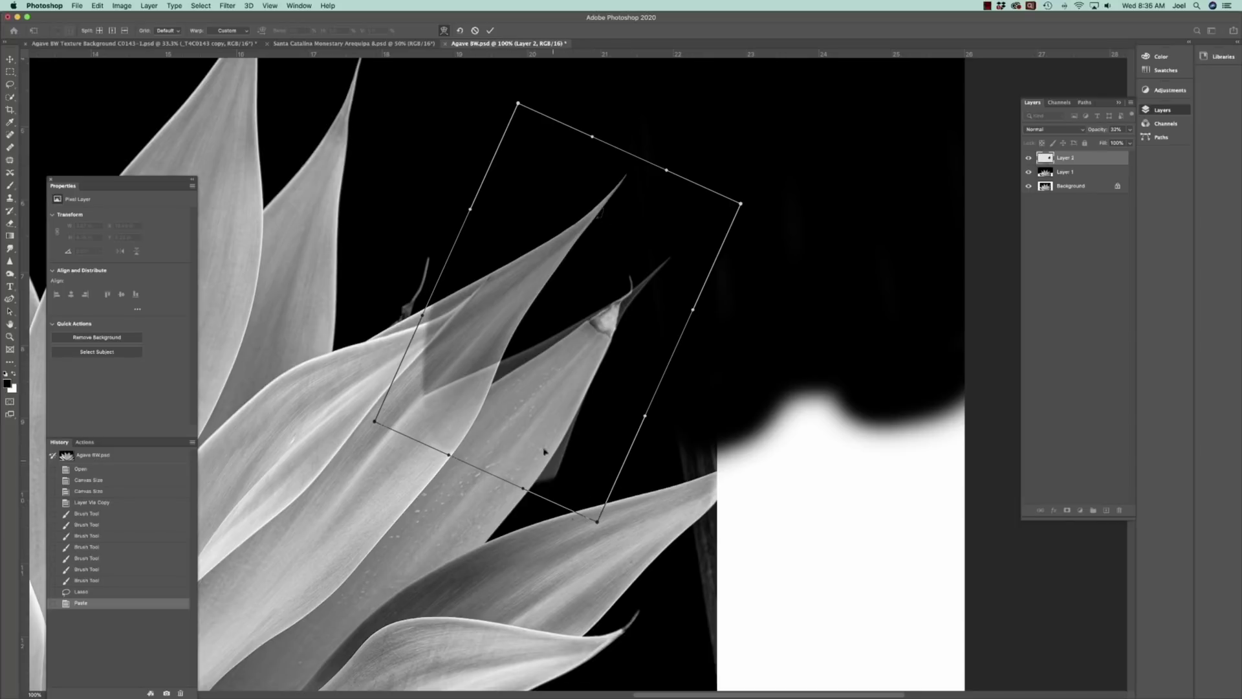
pyautogui.moveTo(600, 514); pyautogui.dragTo(567, 517)
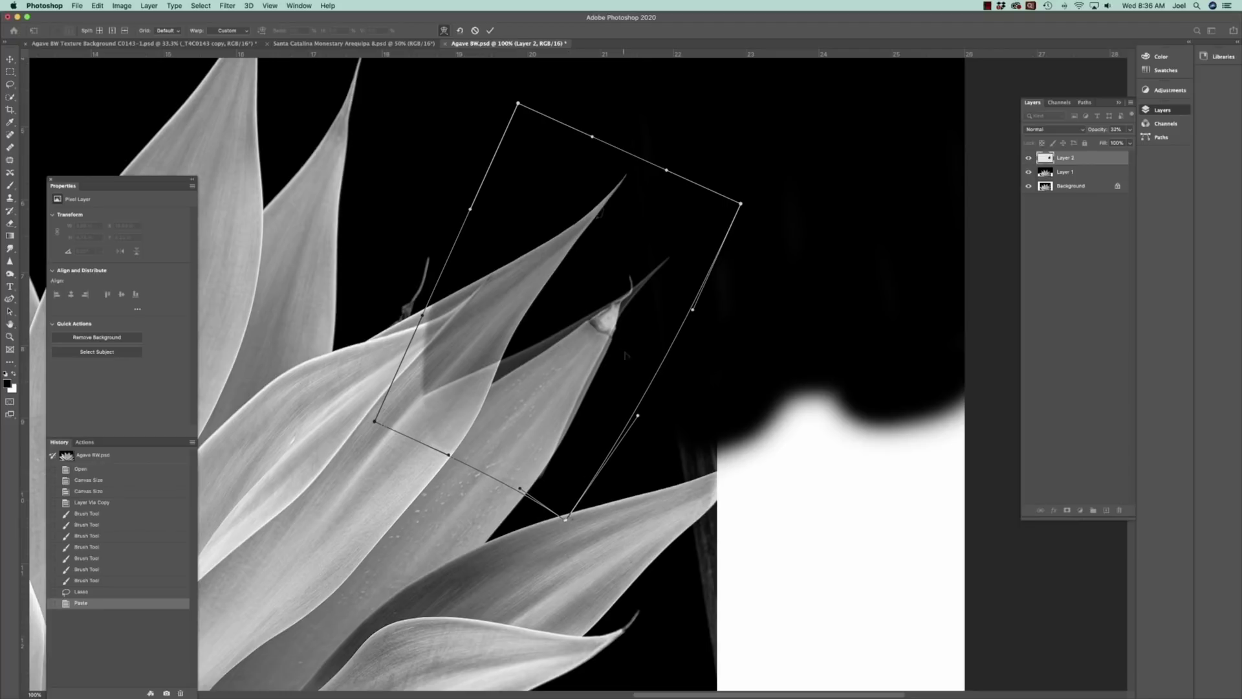
pyautogui.moveTo(620, 373); pyautogui.dragTo(625, 374)
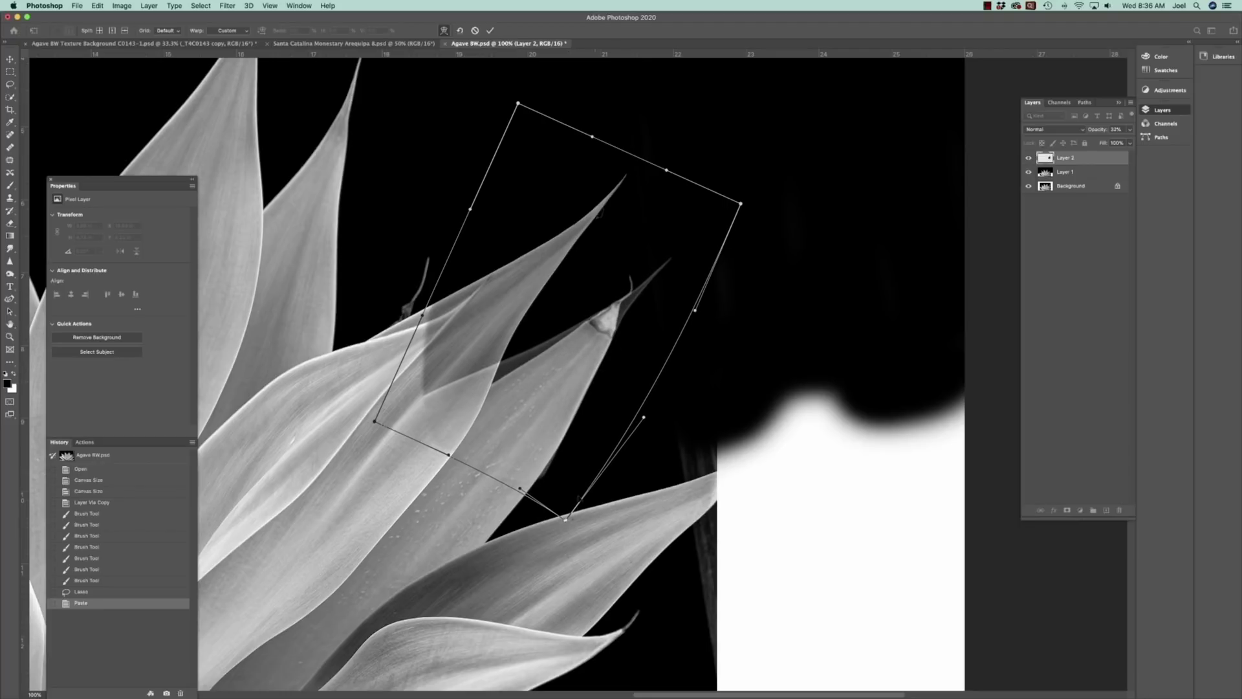
pyautogui.moveTo(554, 504); pyautogui.dragTo(551, 501)
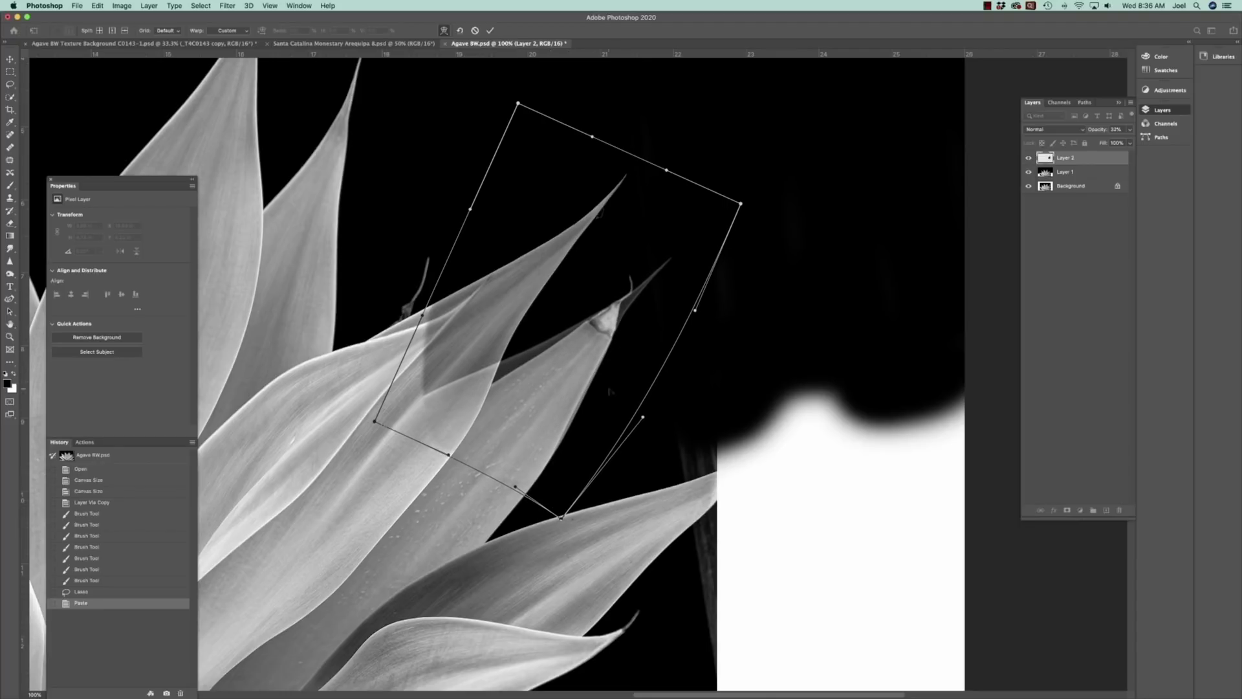
pyautogui.moveTo(607, 390); pyautogui.dragTo(608, 391)
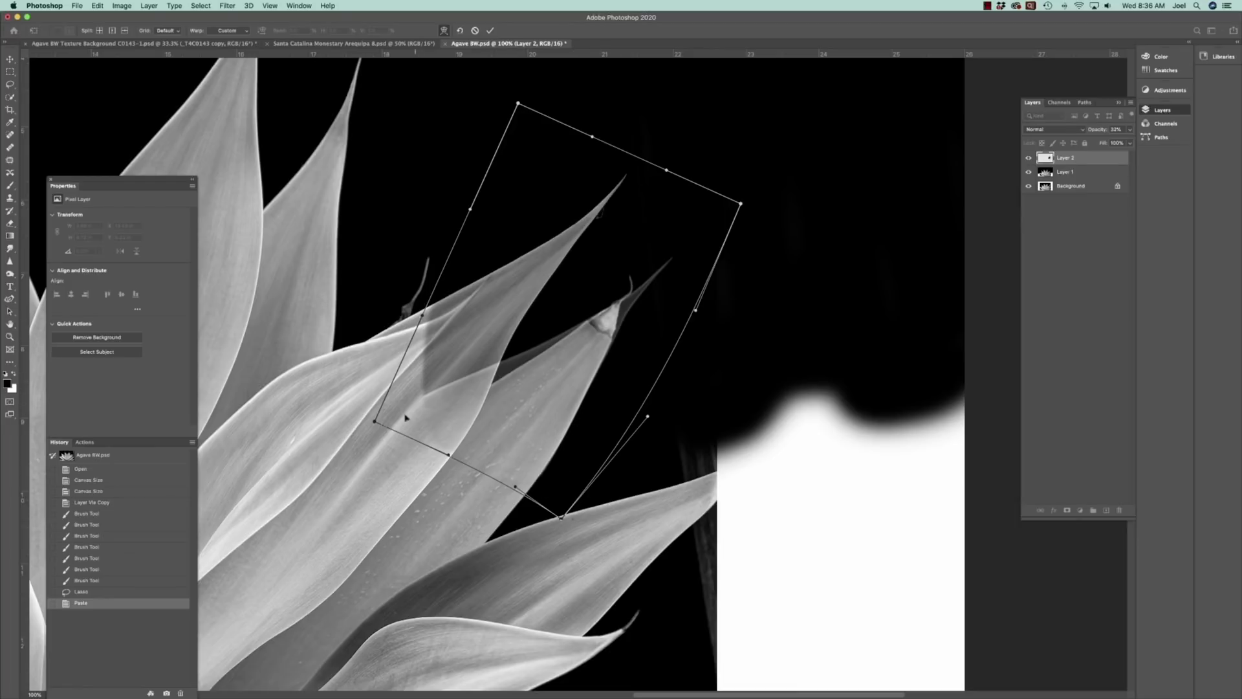
# Fine-tune the warp's lower-left and bottom corners, checking the leaf tip up close.
pyautogui.moveTo(397, 417); pyautogui.dragTo(427, 425)
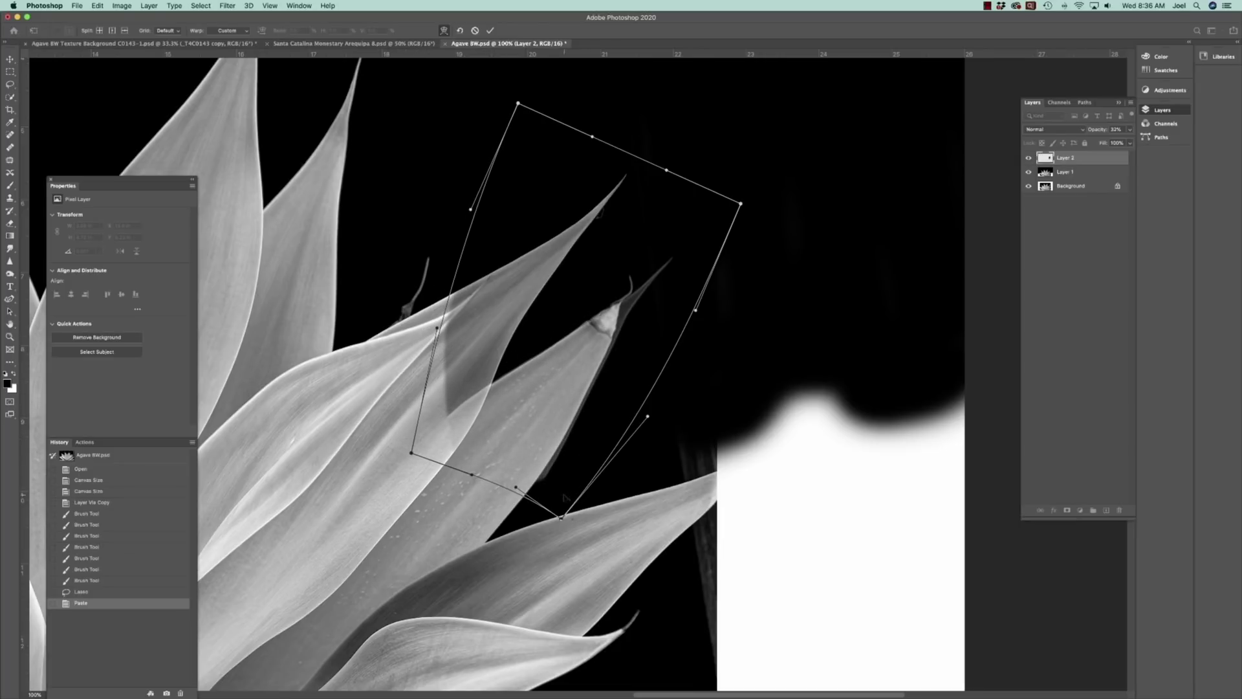
pyautogui.moveTo(564, 497); pyautogui.dragTo(557, 491)
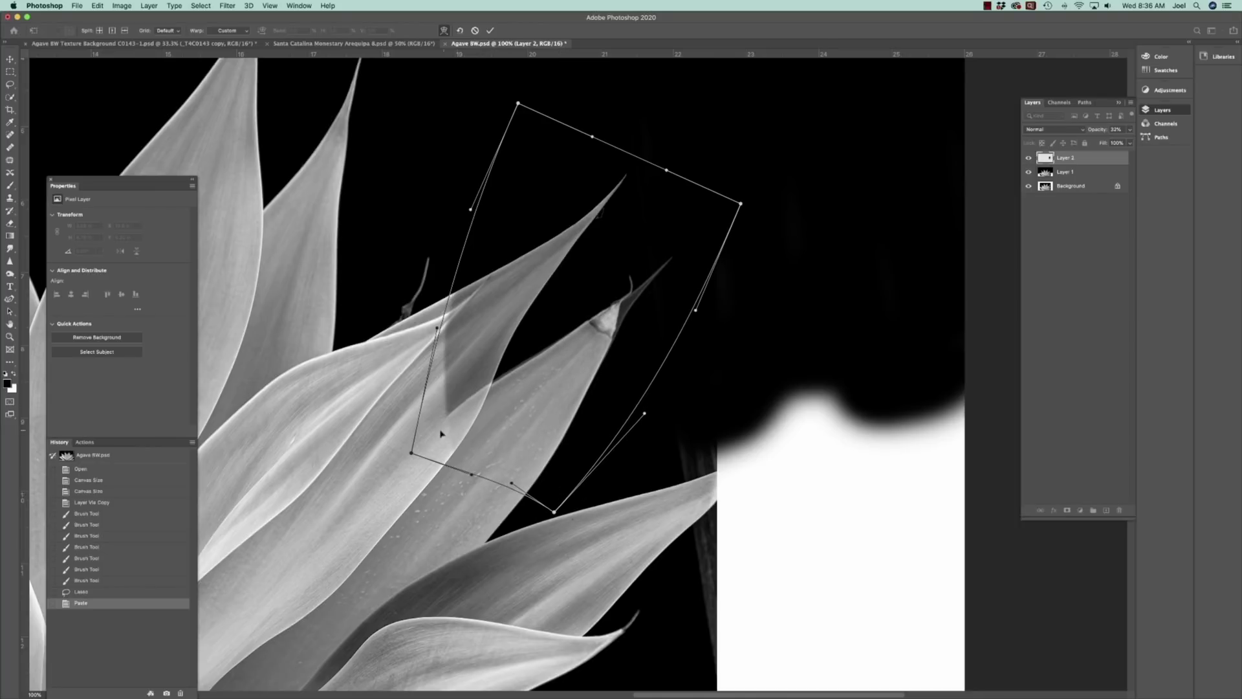
pyautogui.moveTo(429, 432); pyautogui.dragTo(425, 434)
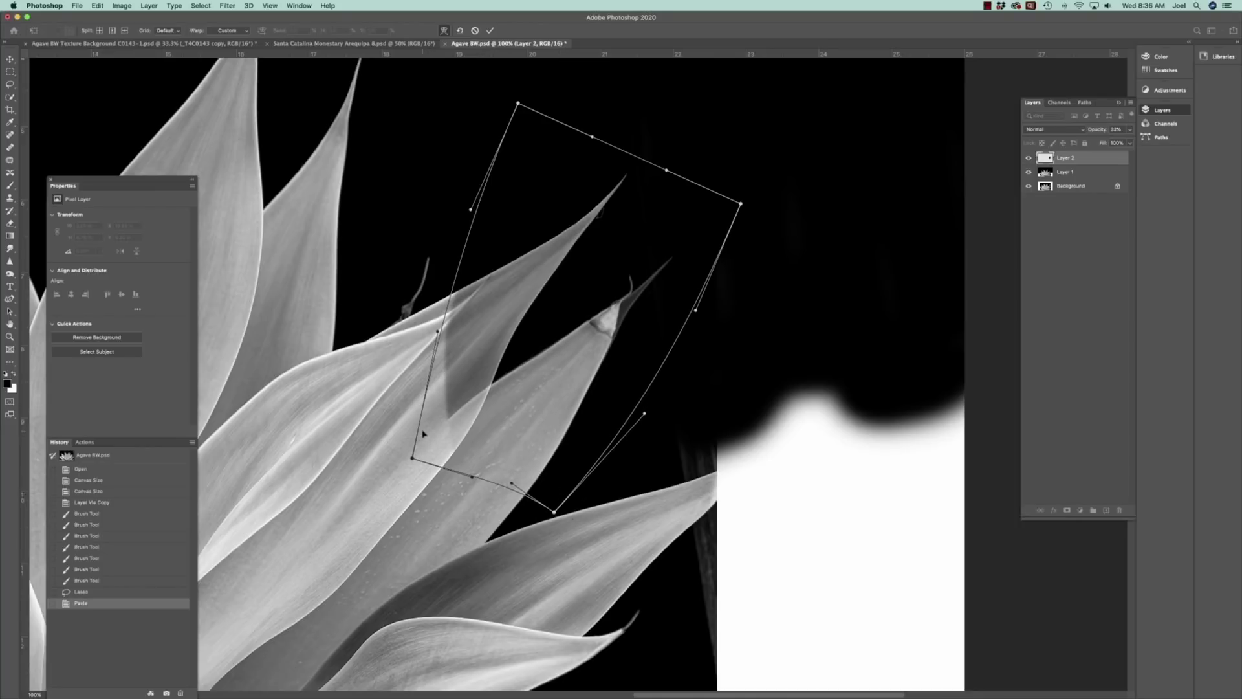
pyautogui.press('super+plus')
pyautogui.press('super+plus')
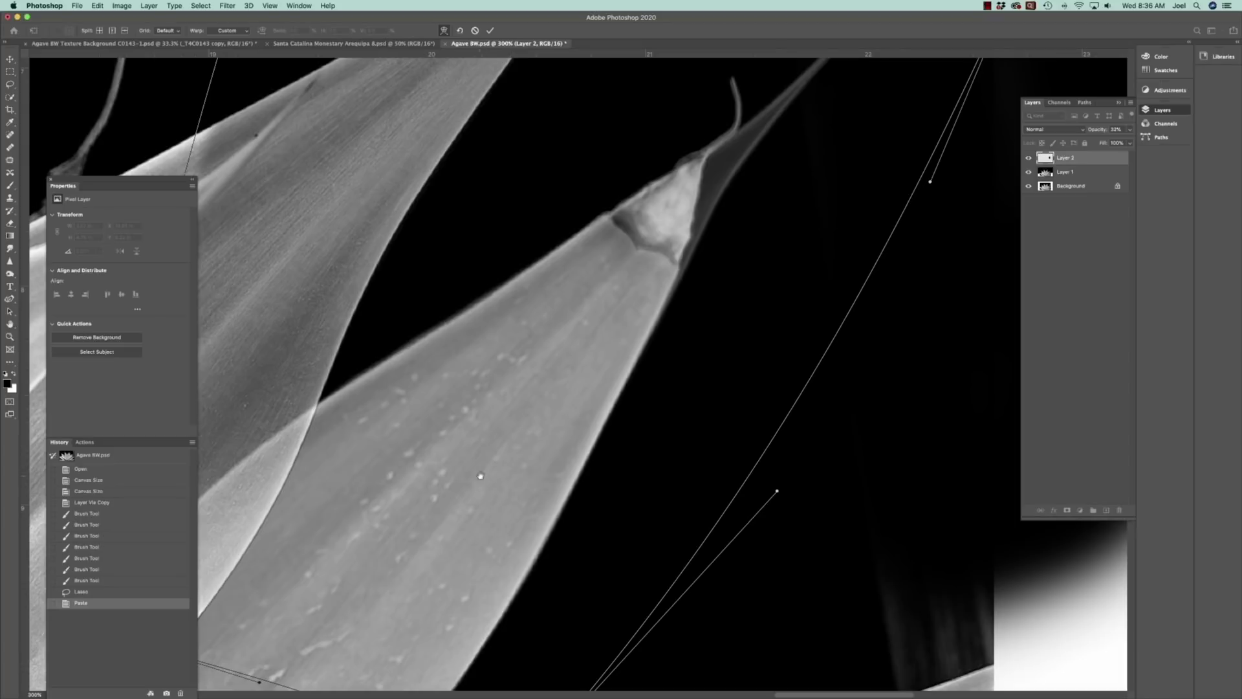
pyautogui.hscroll(-5, 484, 474)
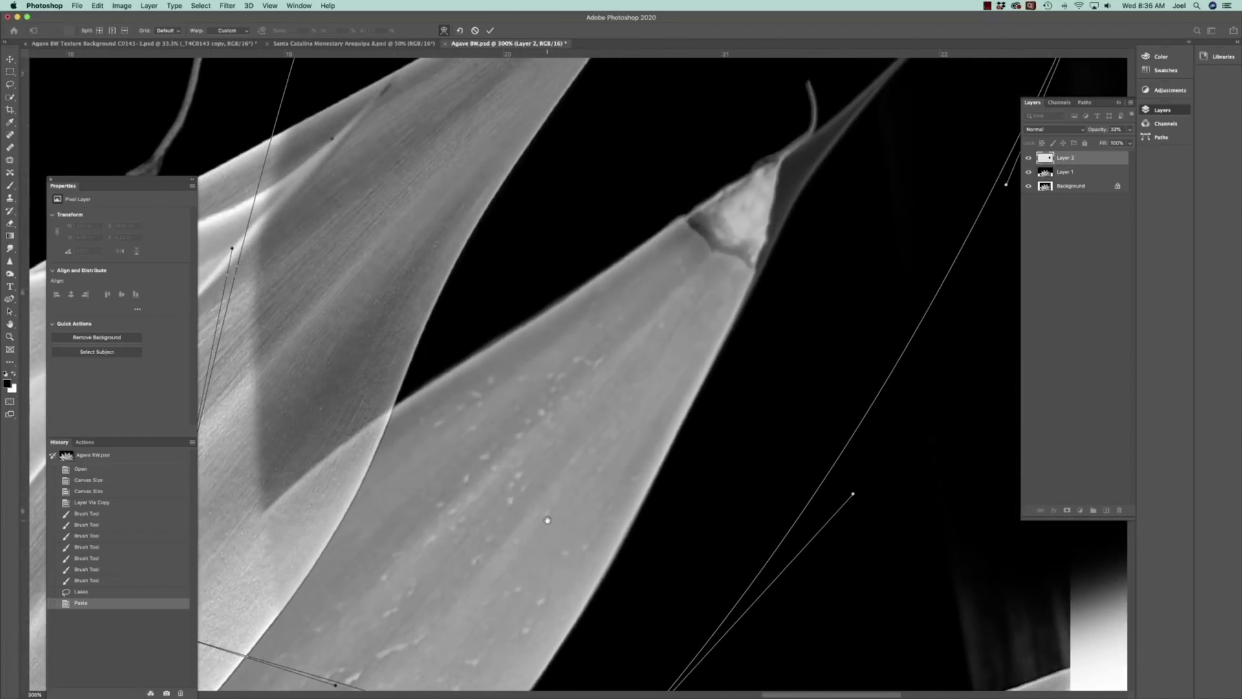
pyautogui.press('super+minus')
pyautogui.press('super+minus')
pyautogui.press('super+minus')
pyautogui.press('super+minus')
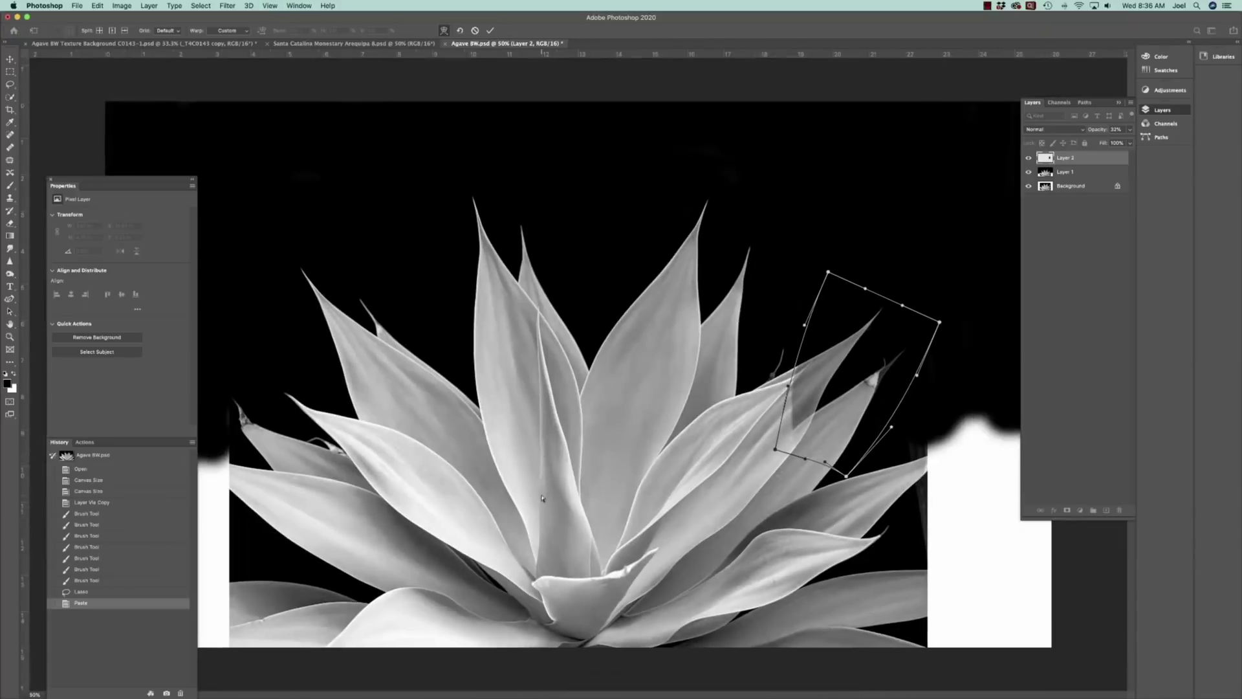
# Commit the warp, set Layer 2 opacity to 84%, and add a layer mask.
pyautogui.press('Return')
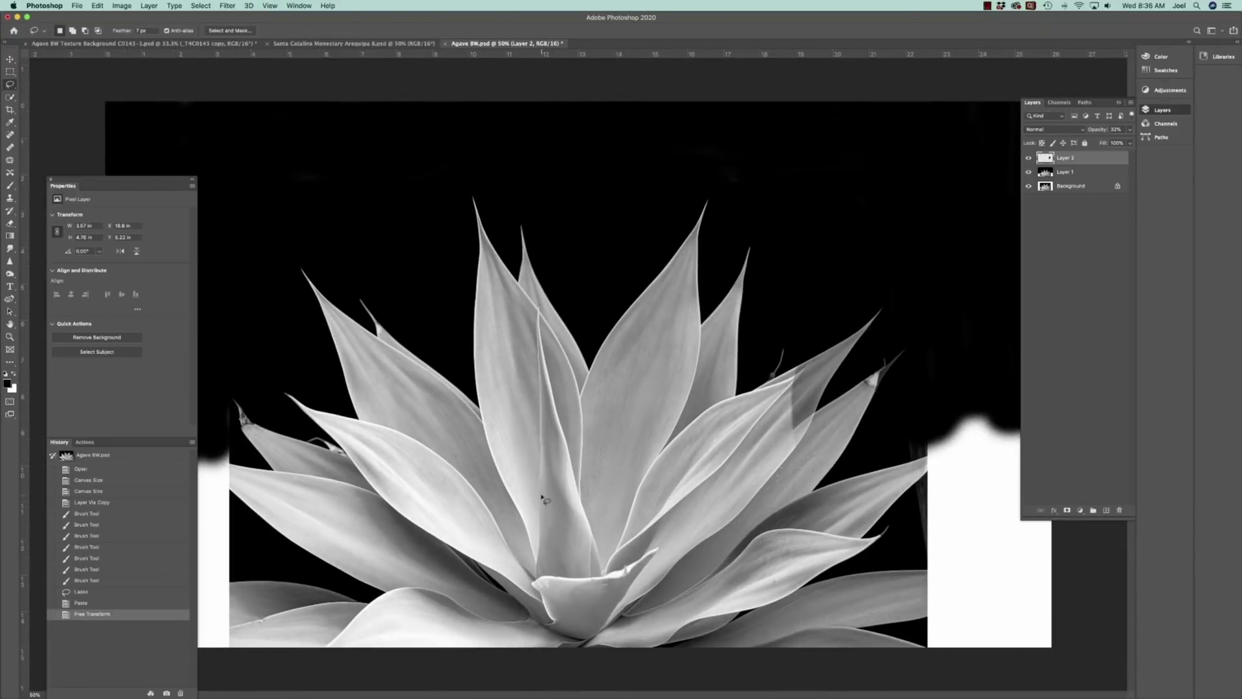
pyautogui.moveTo(1098, 131); pyautogui.dragTo(1131, 131)
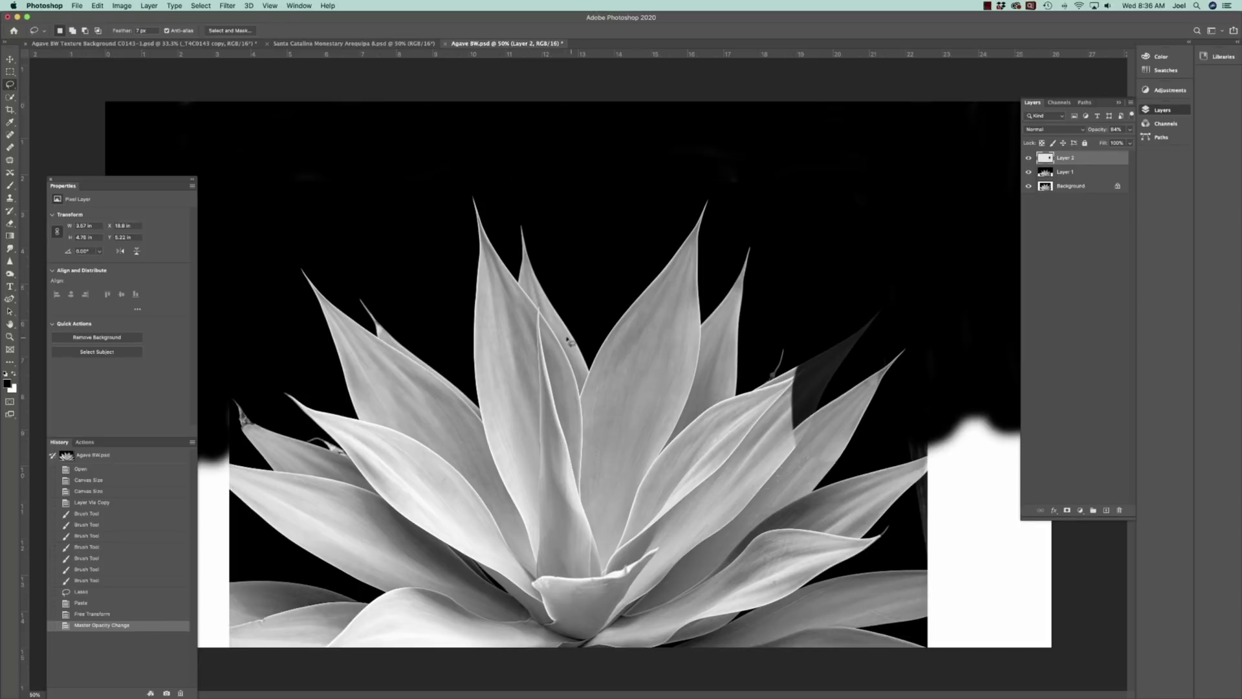
pyautogui.press('f')
pyautogui.hscroll(10, 746, 376)
pyautogui.scroll(-4, 746, 375)
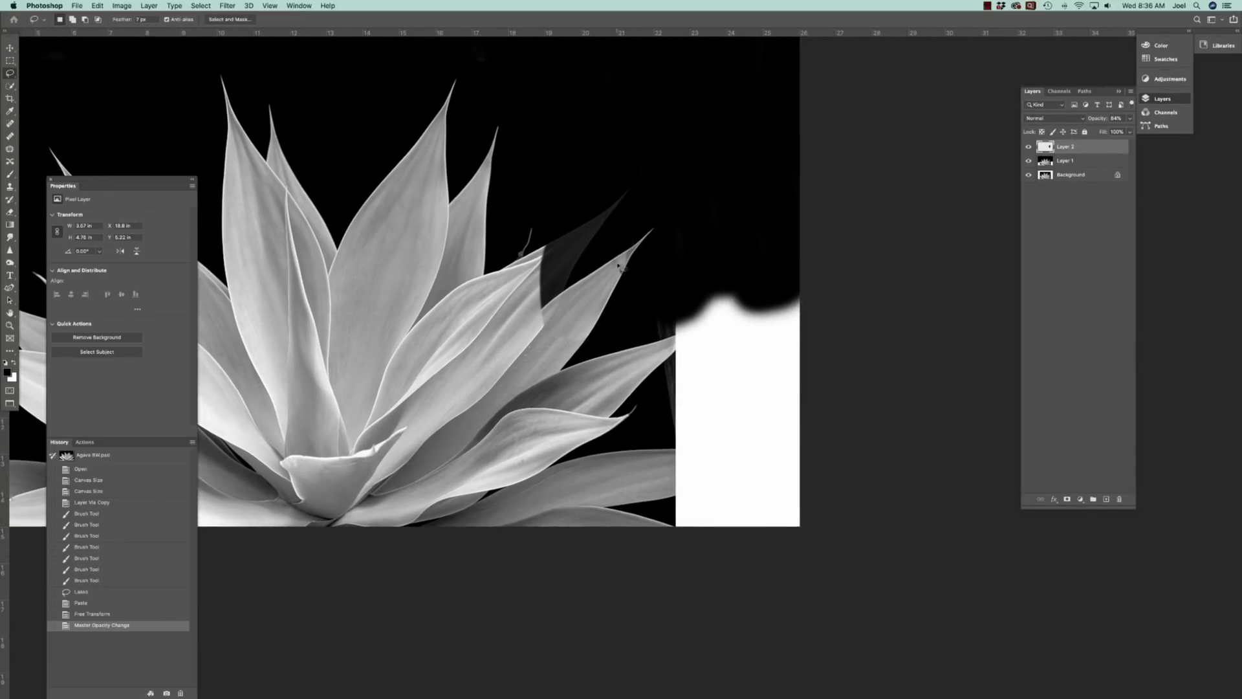
pyautogui.click(1066, 499)
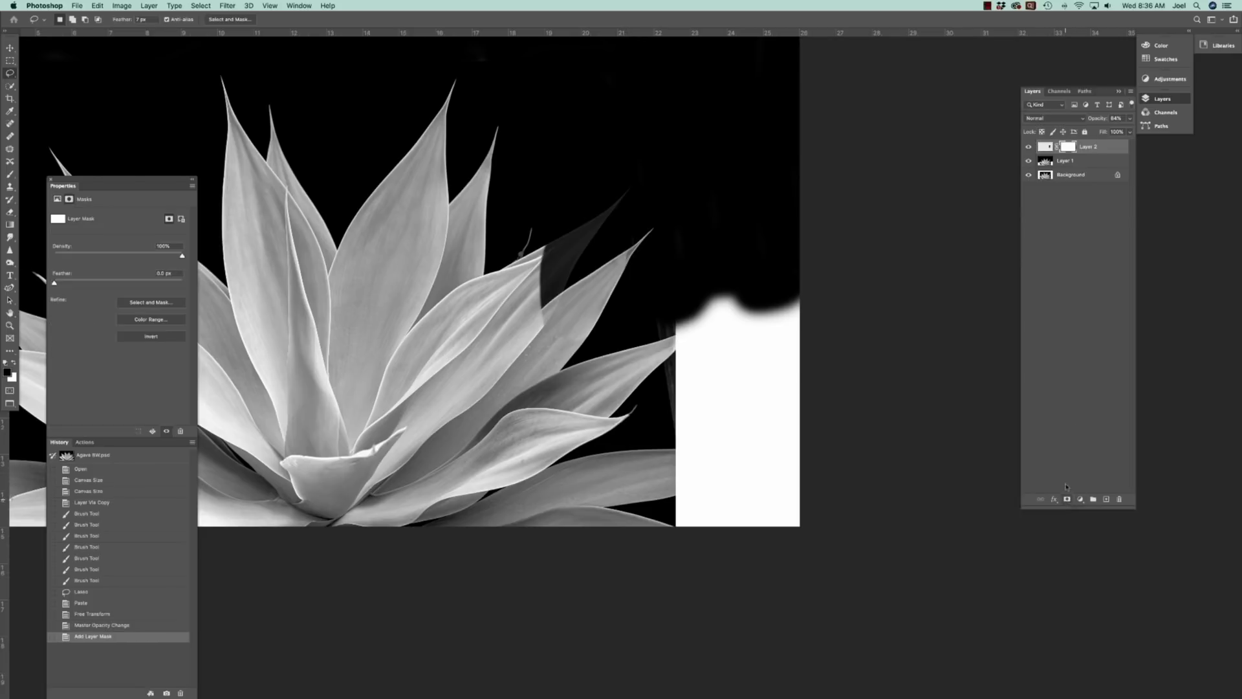
# Paint black on the mask with a brush shrunk to about 175 to blend the leaf tip's edges.
pyautogui.click(9, 175)
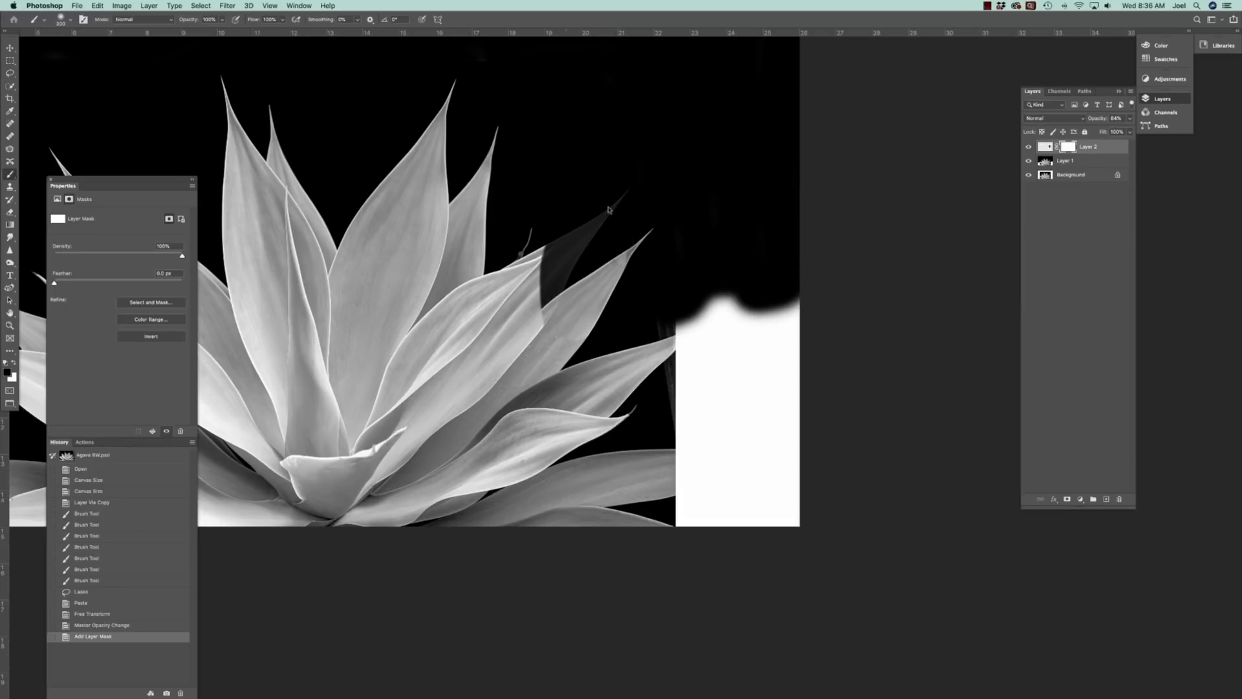
pyautogui.moveTo(621, 198)
pyautogui.mouseDown()
pyautogui.moveTo(569, 246)
pyautogui.moveTo(616, 220)
pyautogui.moveTo(571, 237)
pyautogui.moveTo(550, 323)
pyautogui.moveTo(497, 352)
pyautogui.mouseUp()
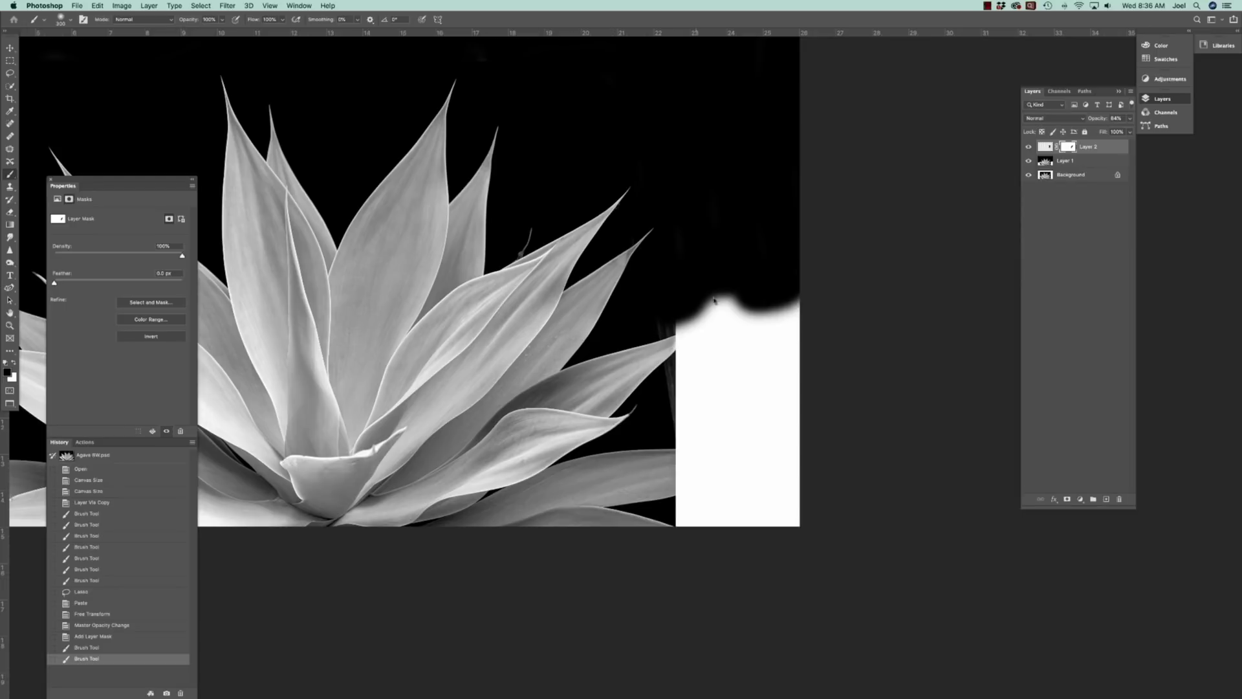
pyautogui.moveTo(661, 308); pyautogui.dragTo(661, 265)
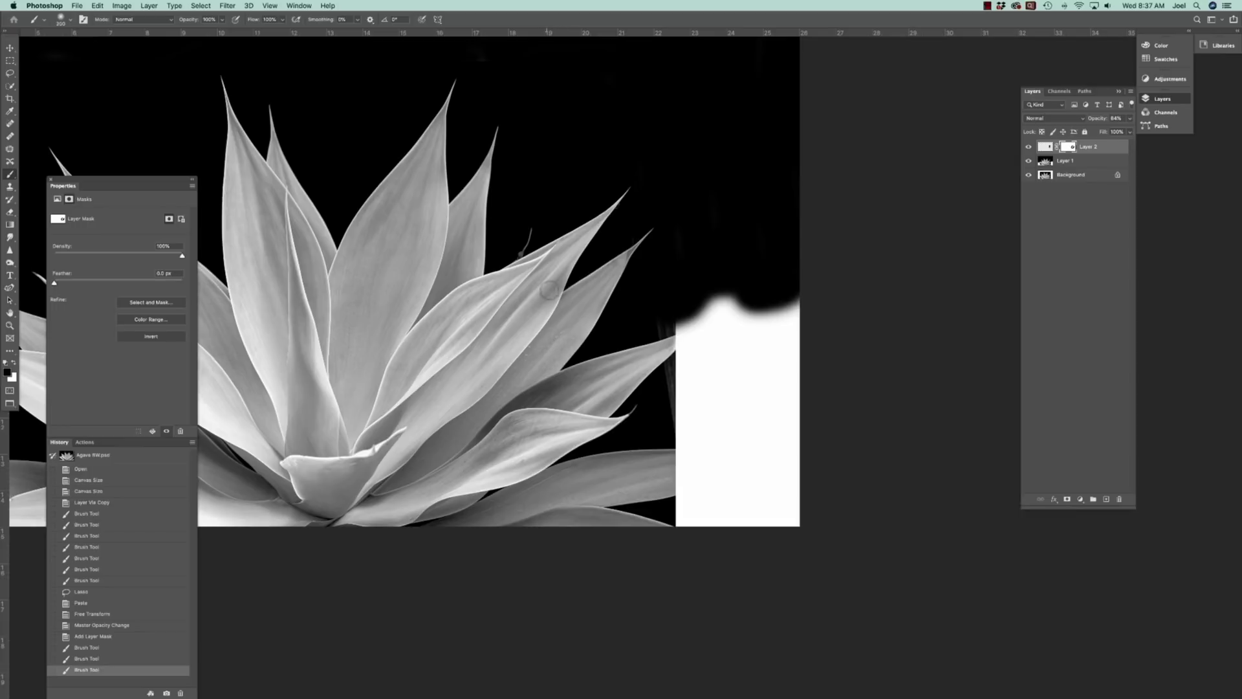
pyautogui.press('[')
pyautogui.press('[')
pyautogui.press('[')
pyautogui.moveTo(579, 273)
pyautogui.mouseDown()
pyautogui.moveTo(599, 347)
pyautogui.moveTo(553, 394)
pyautogui.mouseUp()
pyautogui.scroll(5, 555, 397)
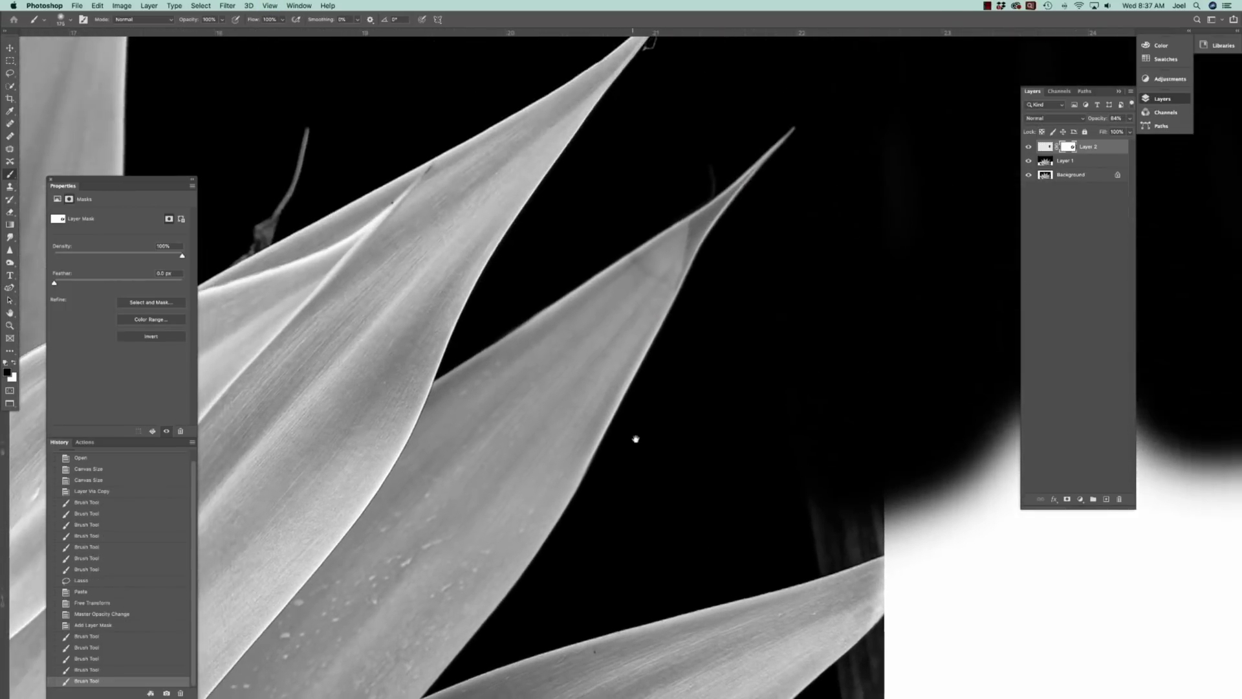
pyautogui.moveTo(636, 439)
pyautogui.mouseDown()
pyautogui.moveTo(619, 430)
pyautogui.moveTo(615, 233)
pyautogui.mouseUp()
pyautogui.scroll(-5, 617, 234)
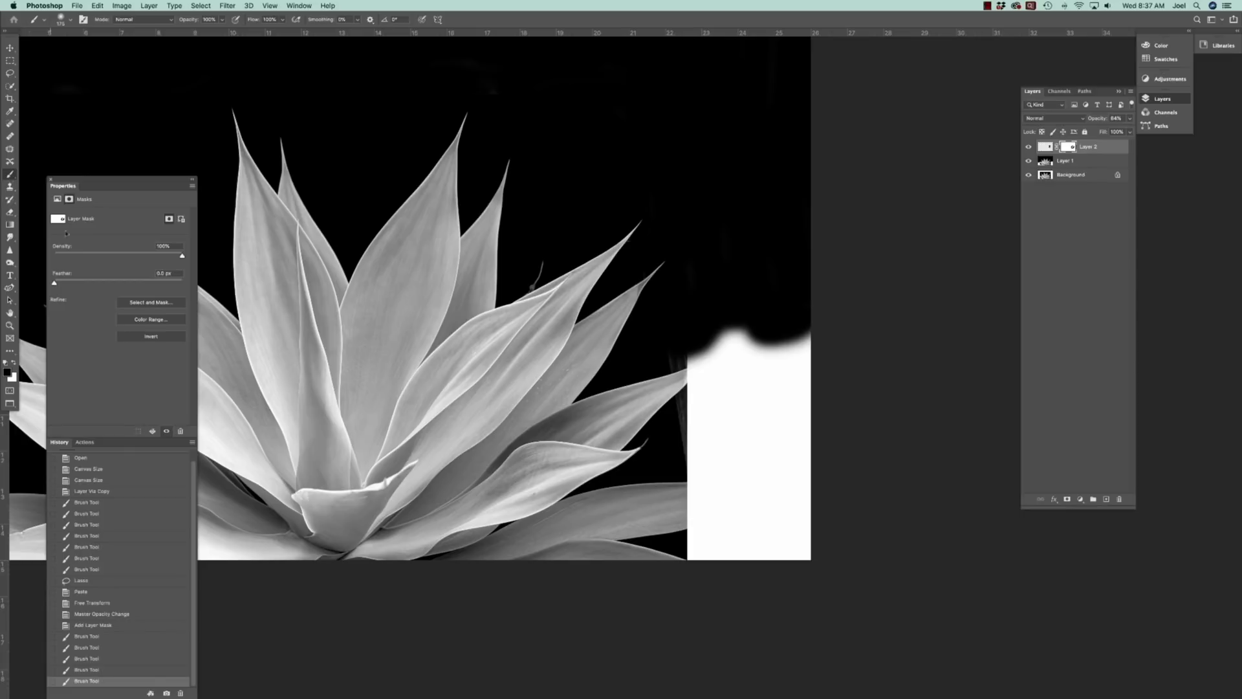
# Dab black on the leaf mask at 28% brush opacity to soften the new tip's join.
pyautogui.moveTo(192, 22); pyautogui.dragTo(167, 16)
pyautogui.click(585, 344)
pyautogui.click(592, 352)
pyautogui.click(597, 342)
pyautogui.click(600, 332)
pyautogui.click(594, 335)
pyautogui.click(593, 330)
pyautogui.click(591, 329)
pyautogui.click(591, 327)
pyautogui.click(589, 361)
pyautogui.click(590, 349)
pyautogui.click(591, 323)
pyautogui.click(585, 340)
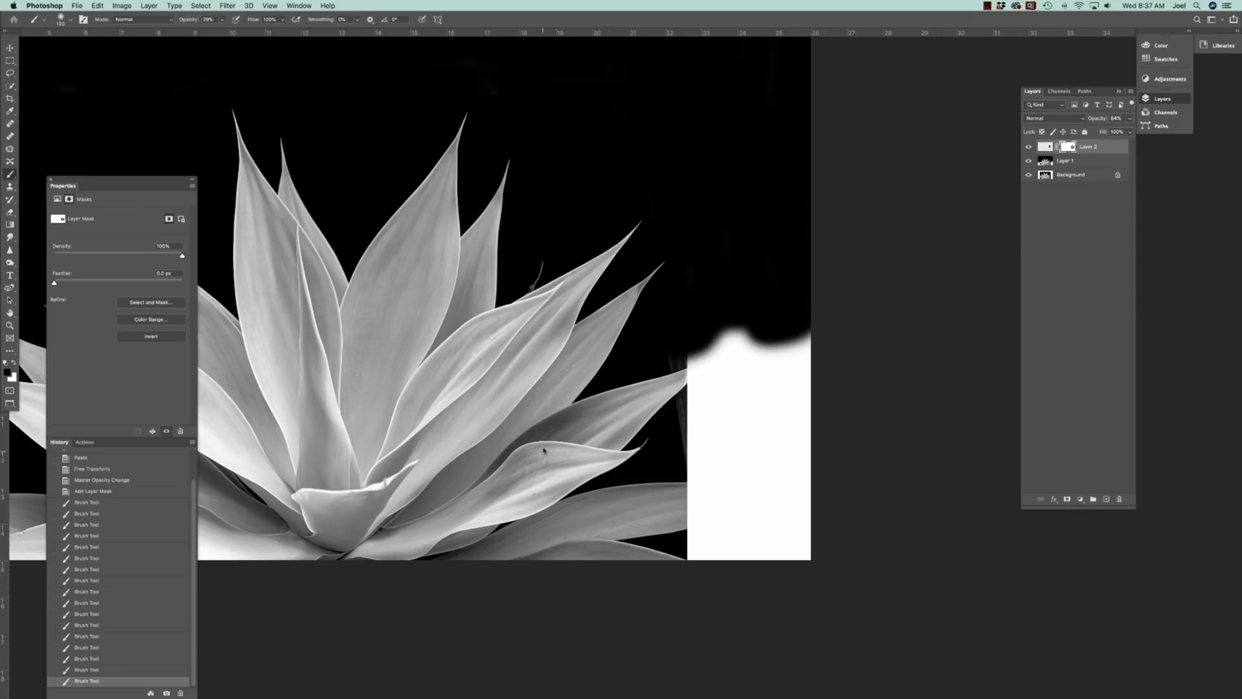
# Toggle Layer 2's visibility to compare before and after, then dab the mask once more.
pyautogui.click(1029, 147)
pyautogui.click(1029, 148)
pyautogui.click(1029, 148)
pyautogui.click(1029, 148)
pyautogui.click(546, 430)
# Merge the masked leaf layer down into Layer 1 and review the whole agave.
pyautogui.press('super+e')
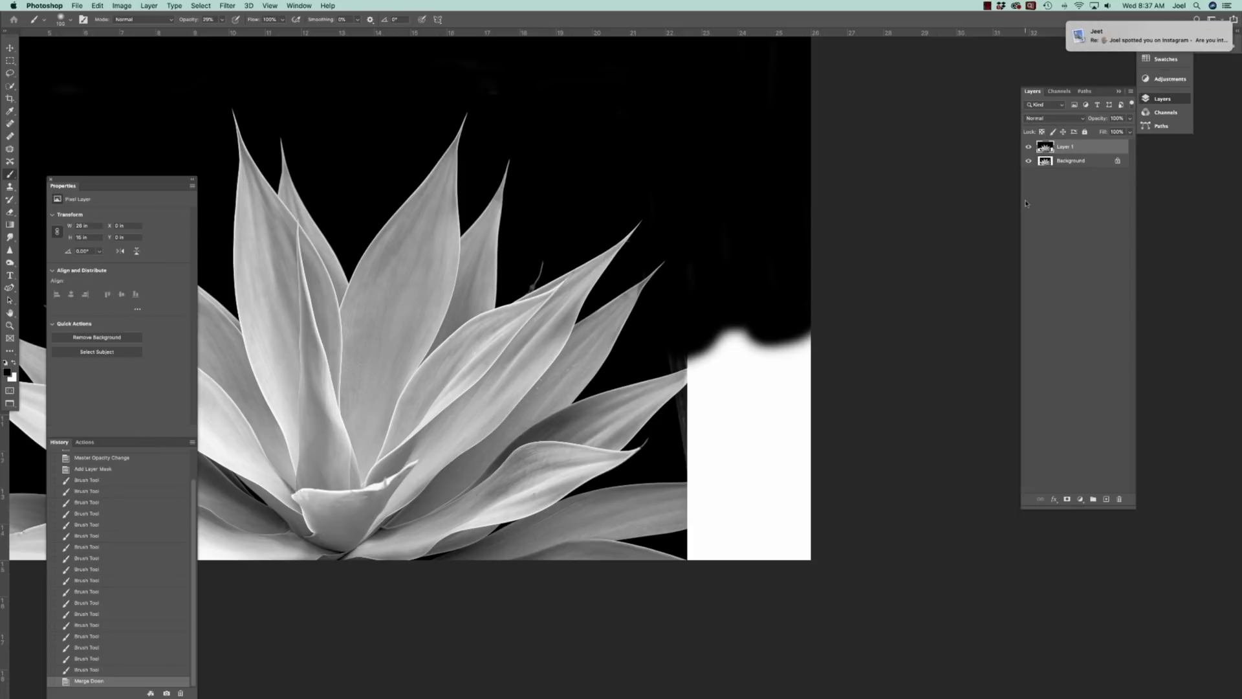
pyautogui.press('super+minus')
pyautogui.press('super+minus')
pyautogui.press('super+minus')
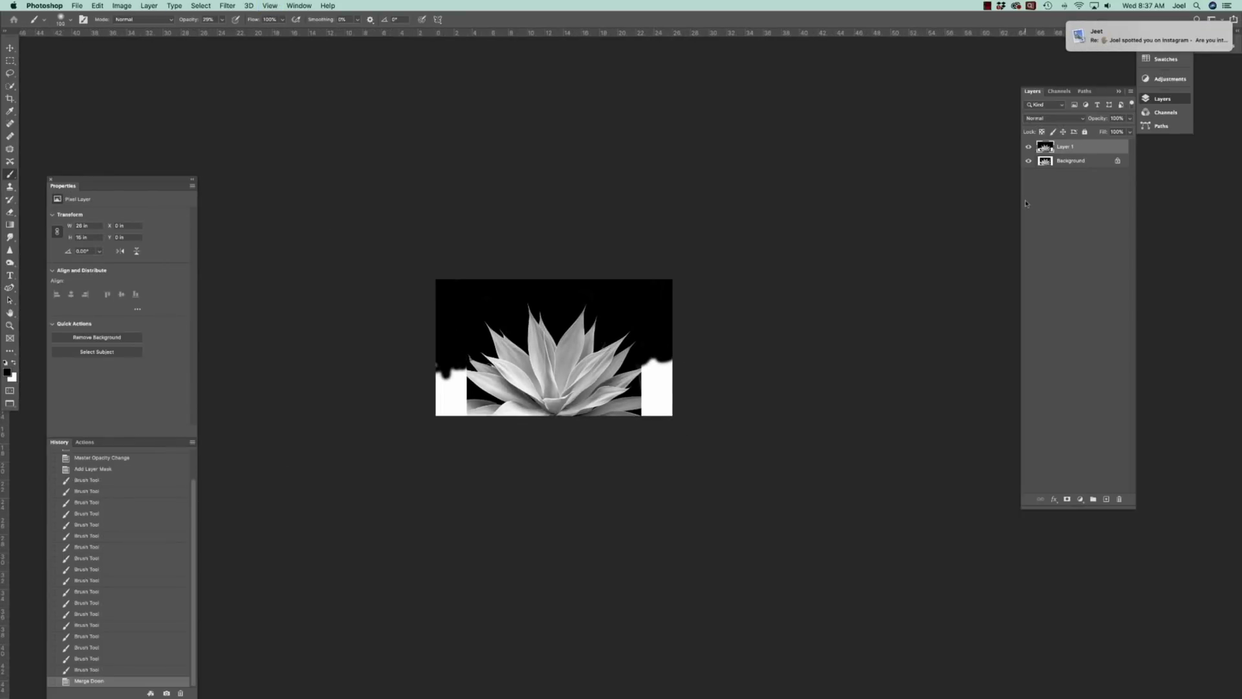
pyautogui.press('super+plus')
pyautogui.press('super+plus')
pyautogui.press('super+plus')
pyautogui.press('super+plus')
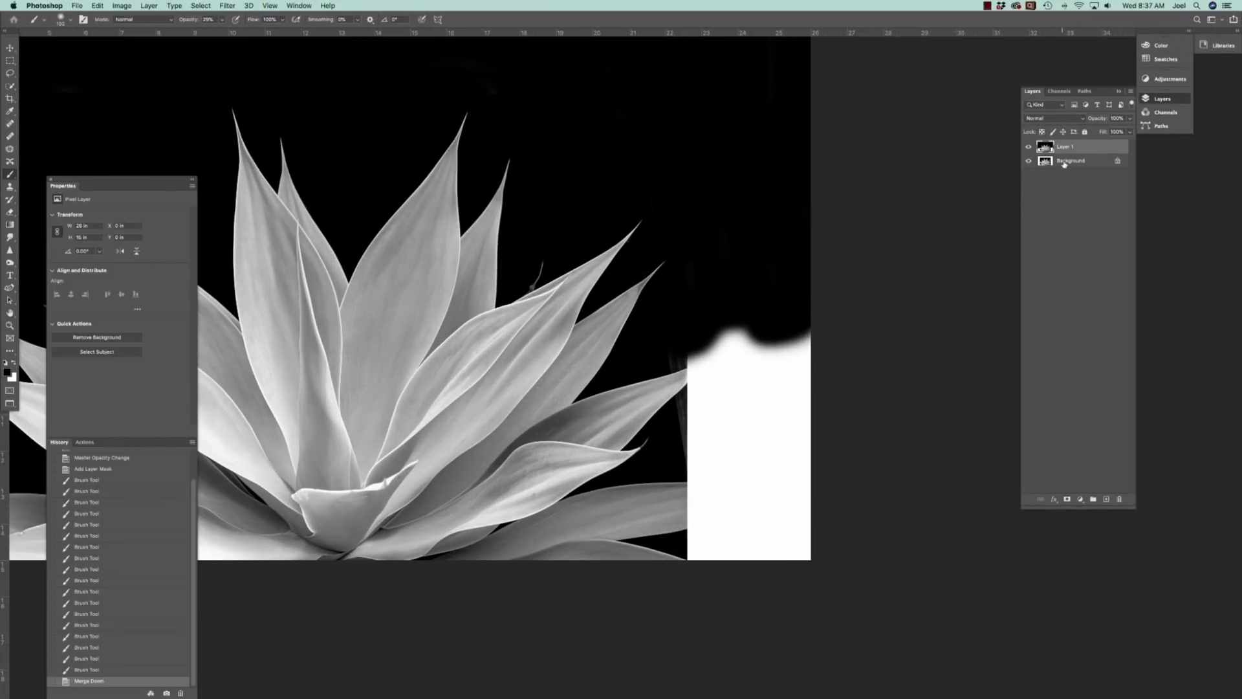
# Switch to the freehand Lasso tool.
pyautogui.click(10, 72)
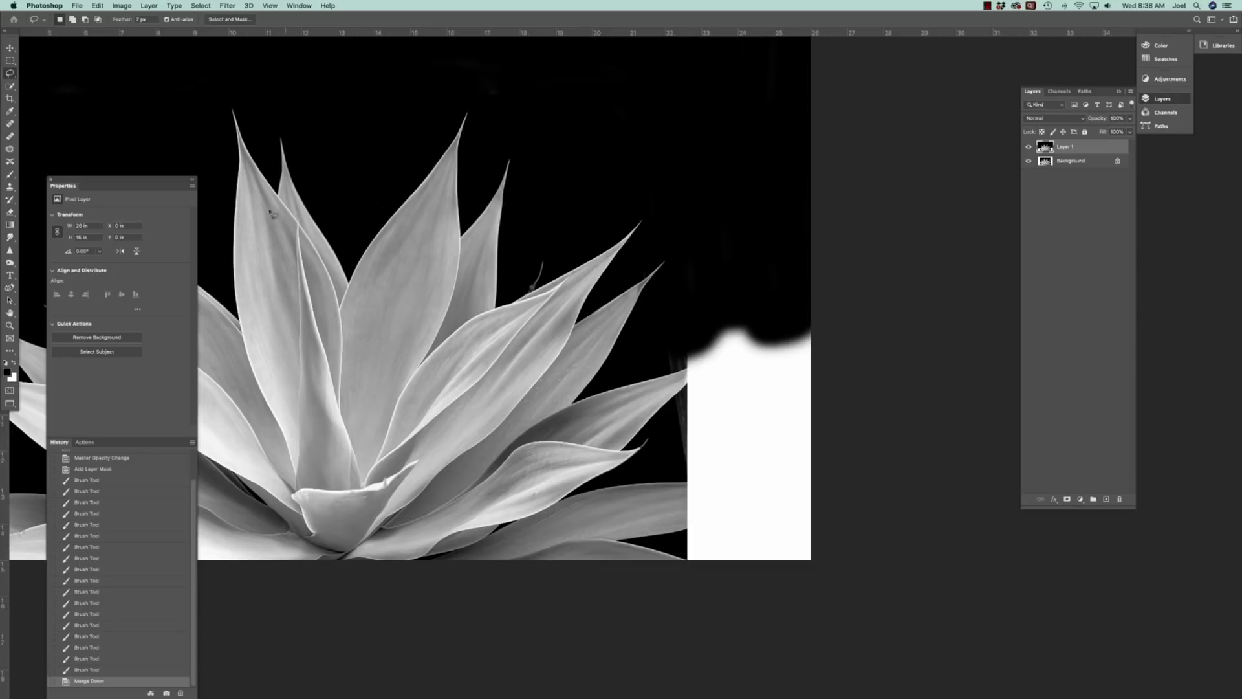
# Lasso an intact leaf tip and paste it onto a new layer.
pyautogui.moveTo(168, 105)
pyautogui.mouseDown()
pyautogui.moveTo(240, 231)
pyautogui.moveTo(281, 201)
pyautogui.moveTo(271, 136)
pyautogui.moveTo(159, 123)
pyautogui.mouseUp()
pyautogui.press('super+c')
pyautogui.press('super+v')
# Rotate and move the pasted tip over the broken right-hand leaf, lowering its opacity to align it.
pyautogui.press('super+t')
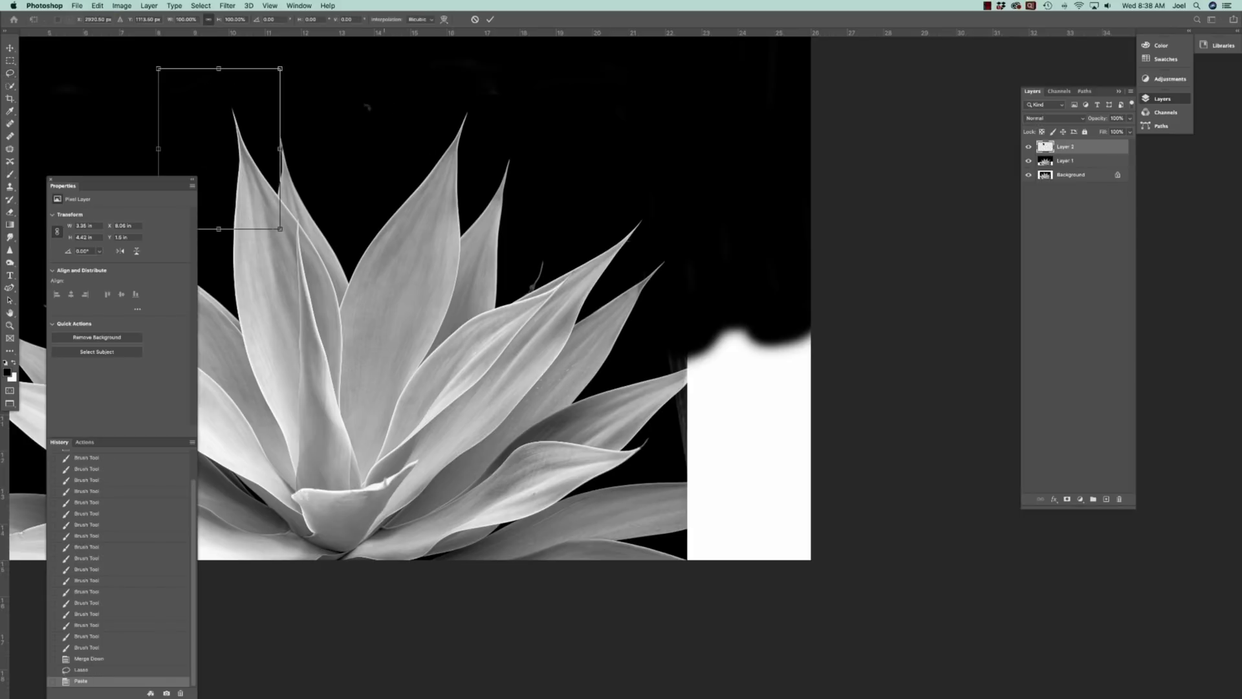
pyautogui.moveTo(301, 58); pyautogui.dragTo(841, 297)
pyautogui.moveTo(707, 361); pyautogui.dragTo(743, 378)
pyautogui.moveTo(1097, 119); pyautogui.dragTo(1070, 119)
pyautogui.moveTo(714, 371); pyautogui.dragTo(713, 377)
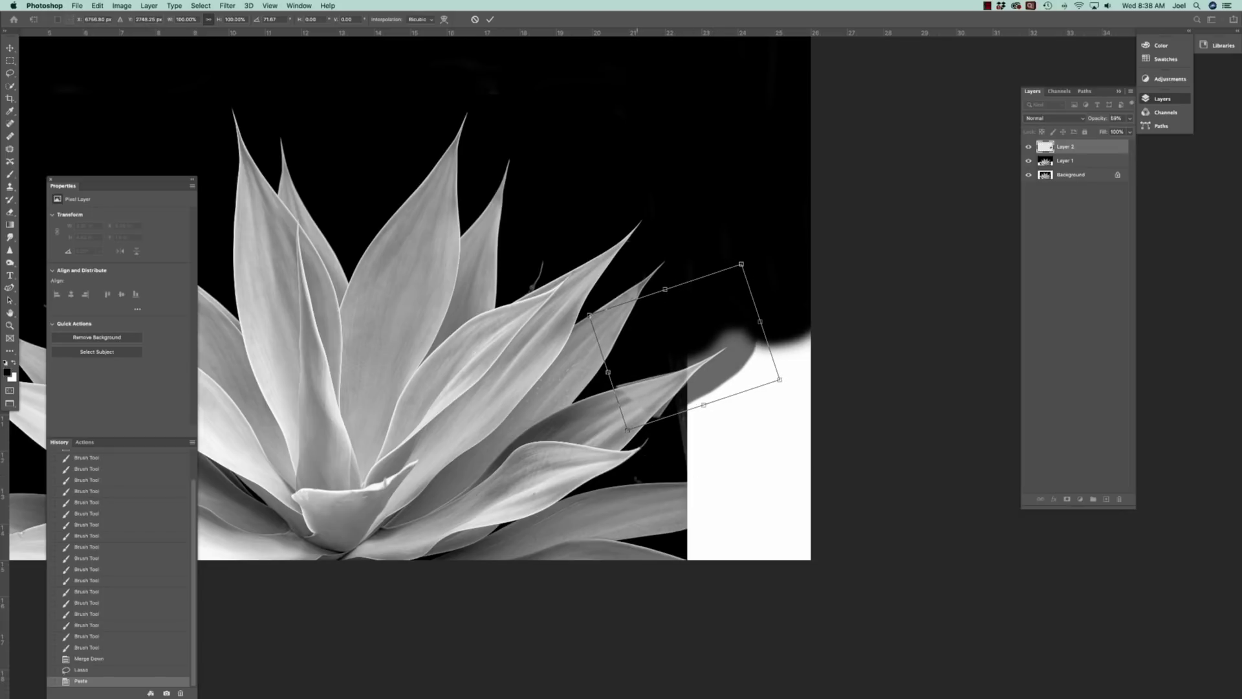
# Warp the pasted tip to follow the broken leaf's curve, then raise its layer opacity.
pyautogui.rightClick(683, 380)
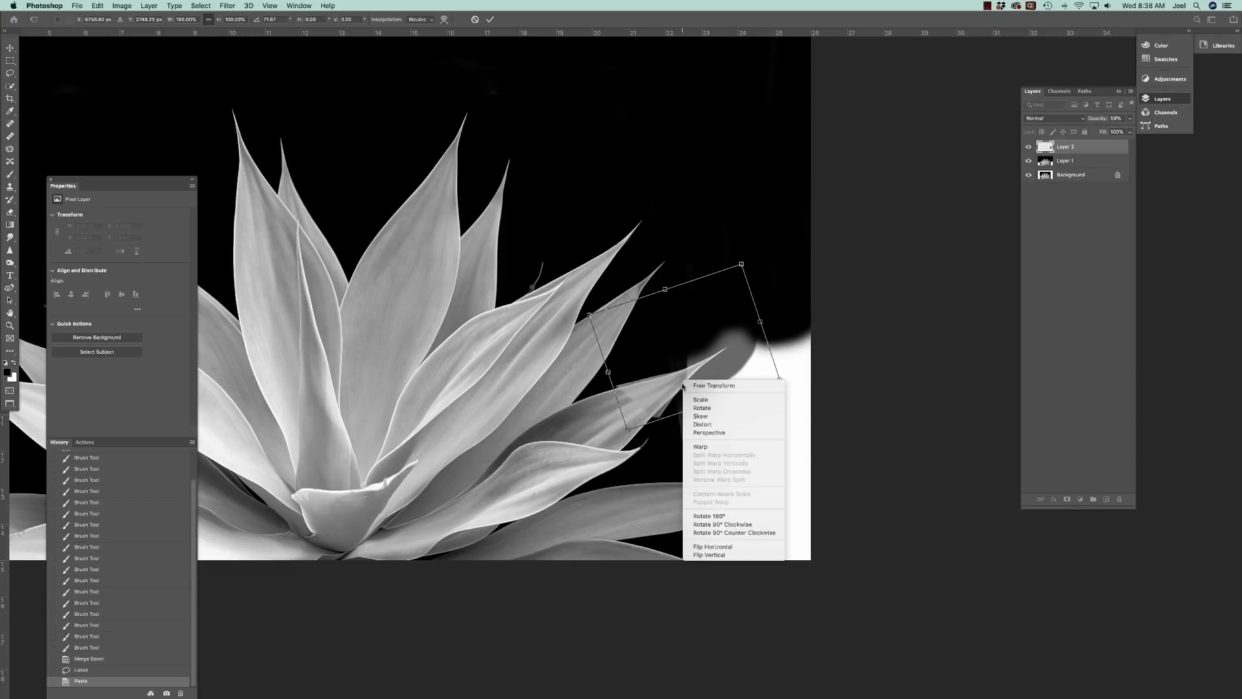
pyautogui.click(692, 446)
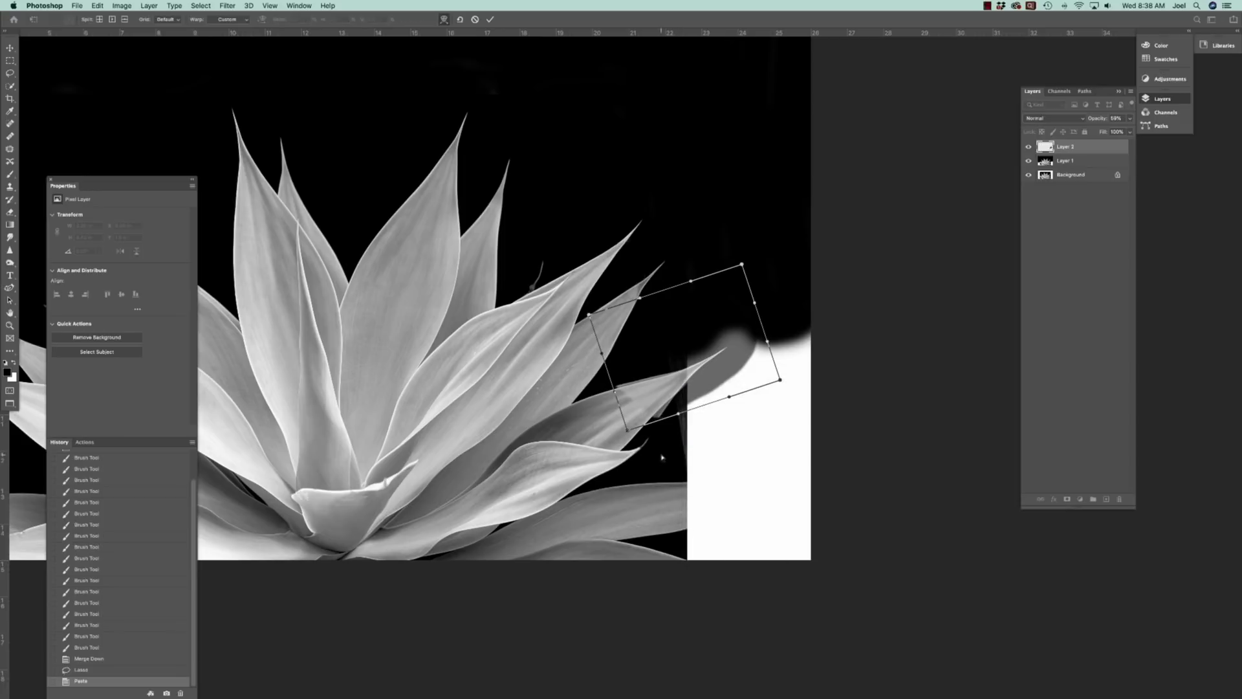
pyautogui.scroll(5, 666, 421)
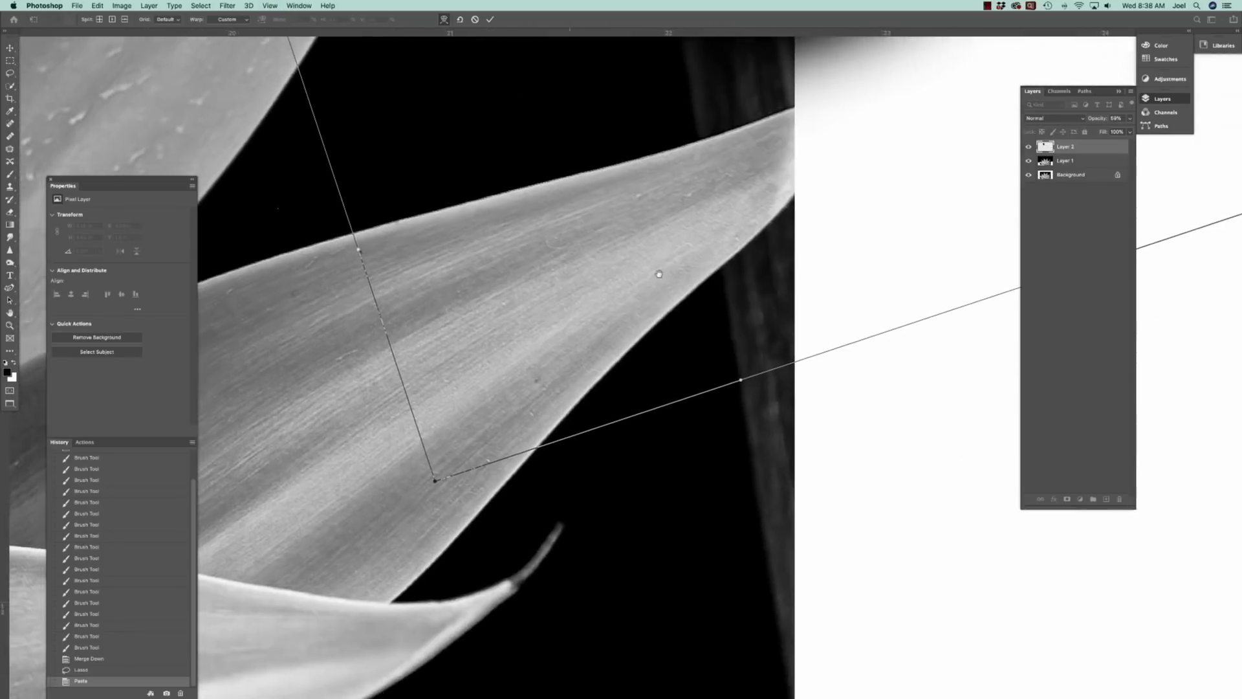
pyautogui.moveTo(658, 273); pyautogui.dragTo(487, 236)
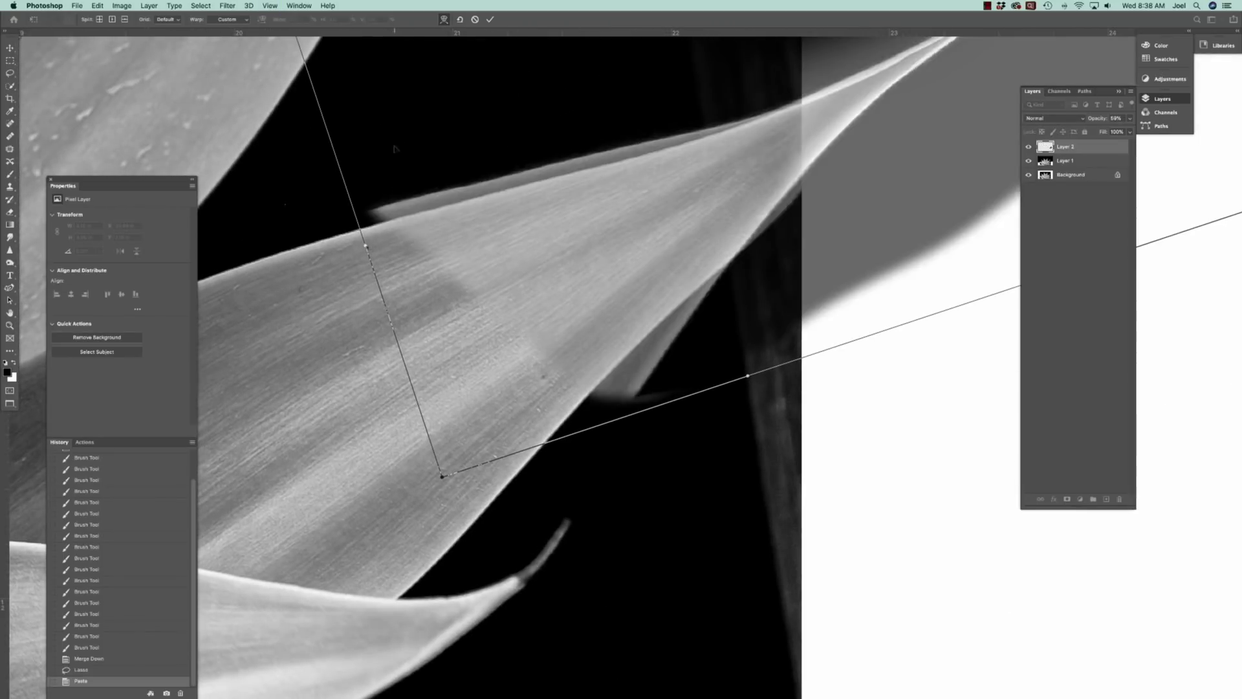
pyautogui.moveTo(387, 151); pyautogui.dragTo(384, 162)
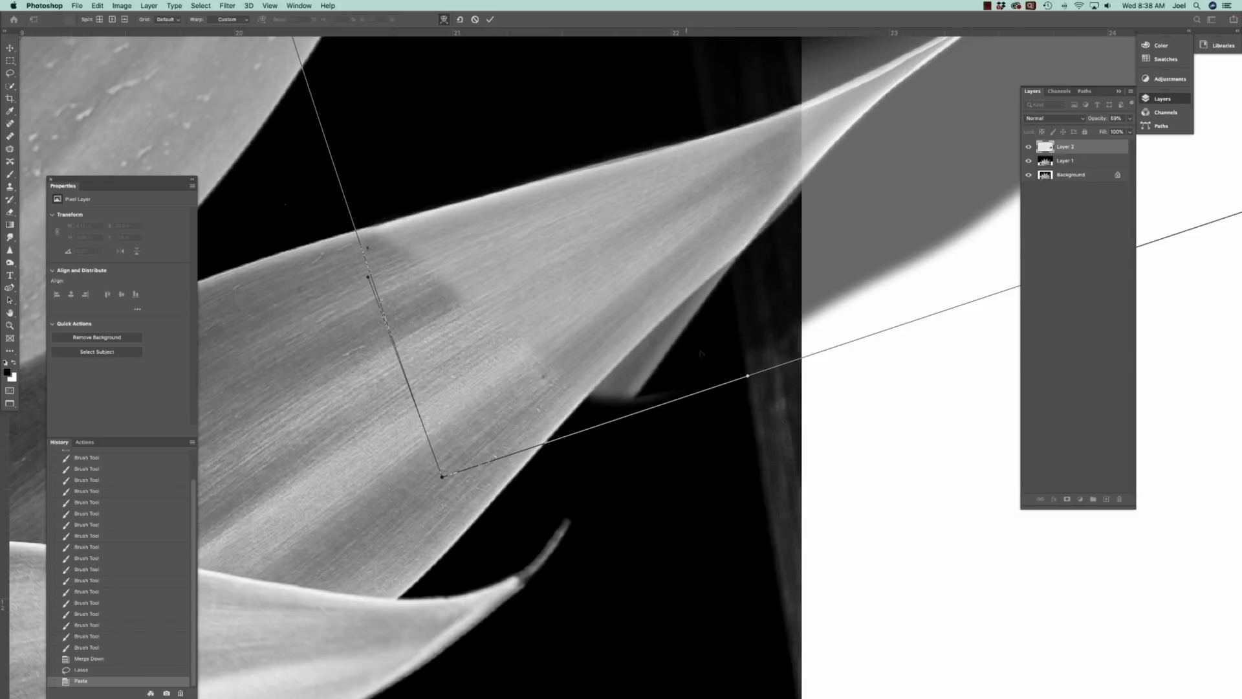
pyautogui.moveTo(747, 376); pyautogui.dragTo(633, 388)
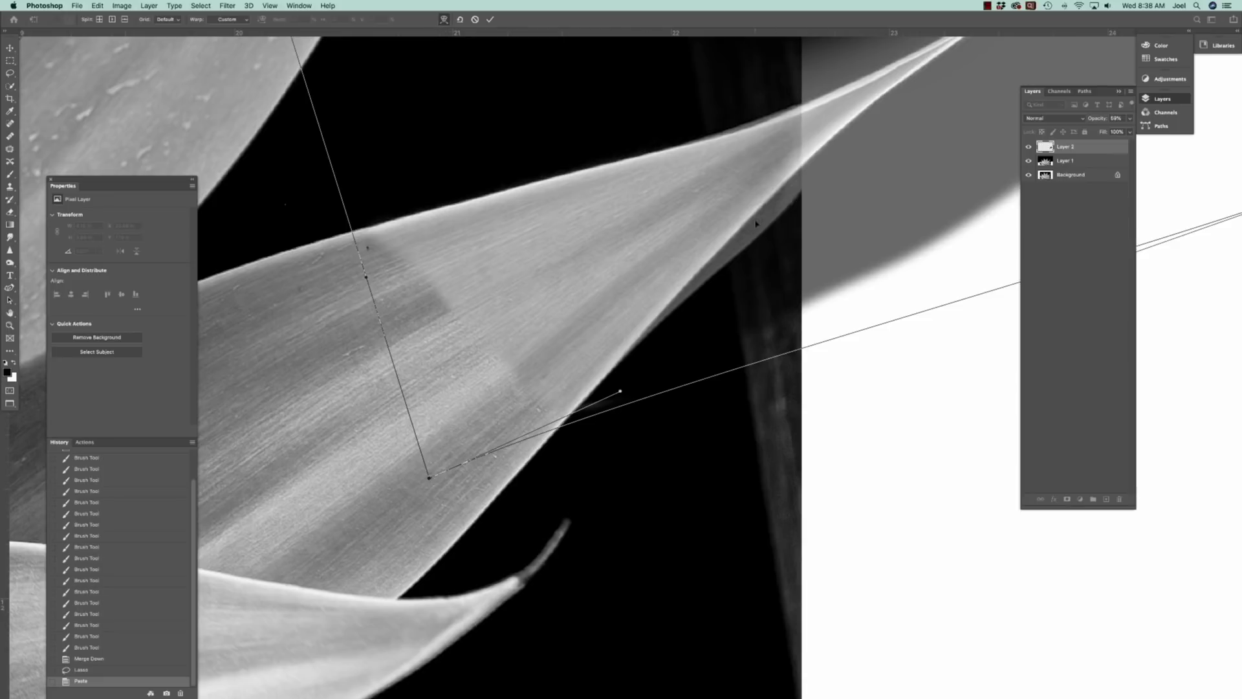
pyautogui.press('super+minus')
pyautogui.press('super+minus')
pyautogui.press('super+minus')
pyautogui.press('super+minus')
pyautogui.press('super+minus')
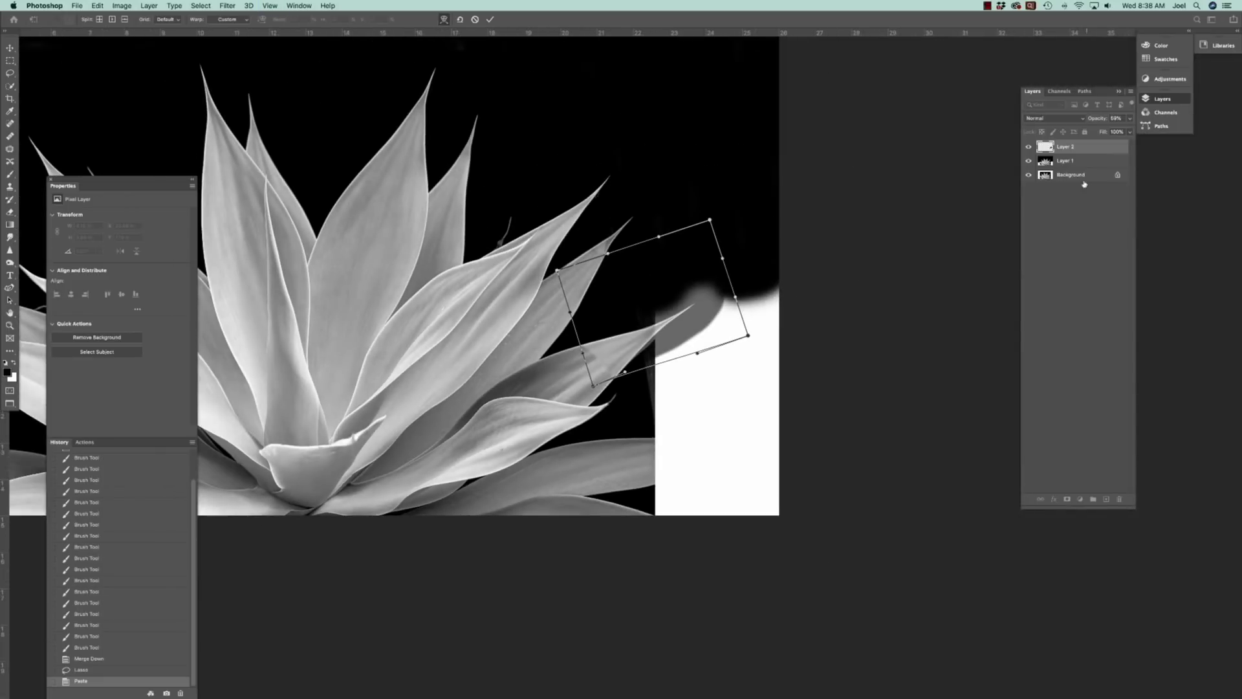
pyautogui.moveTo(1097, 118); pyautogui.dragTo(1164, 123)
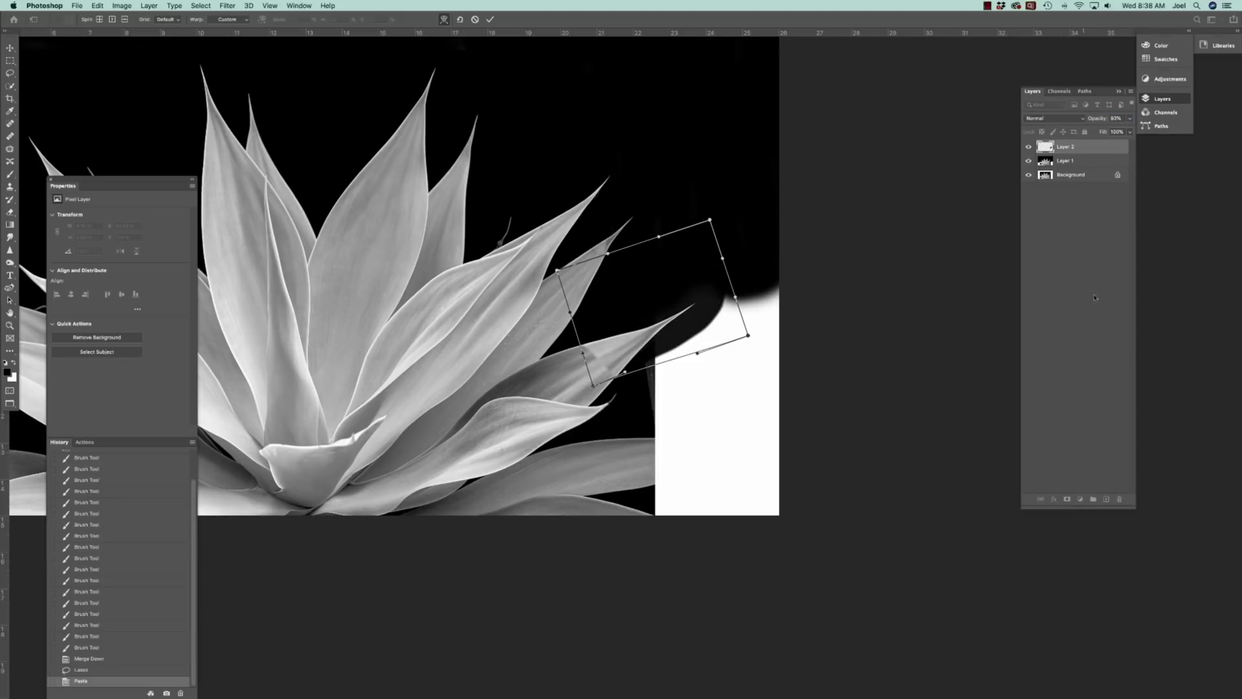
# Commit the warp, add a layer mask, and brush black at 100% over the tip's seam.
pyautogui.press('Return')
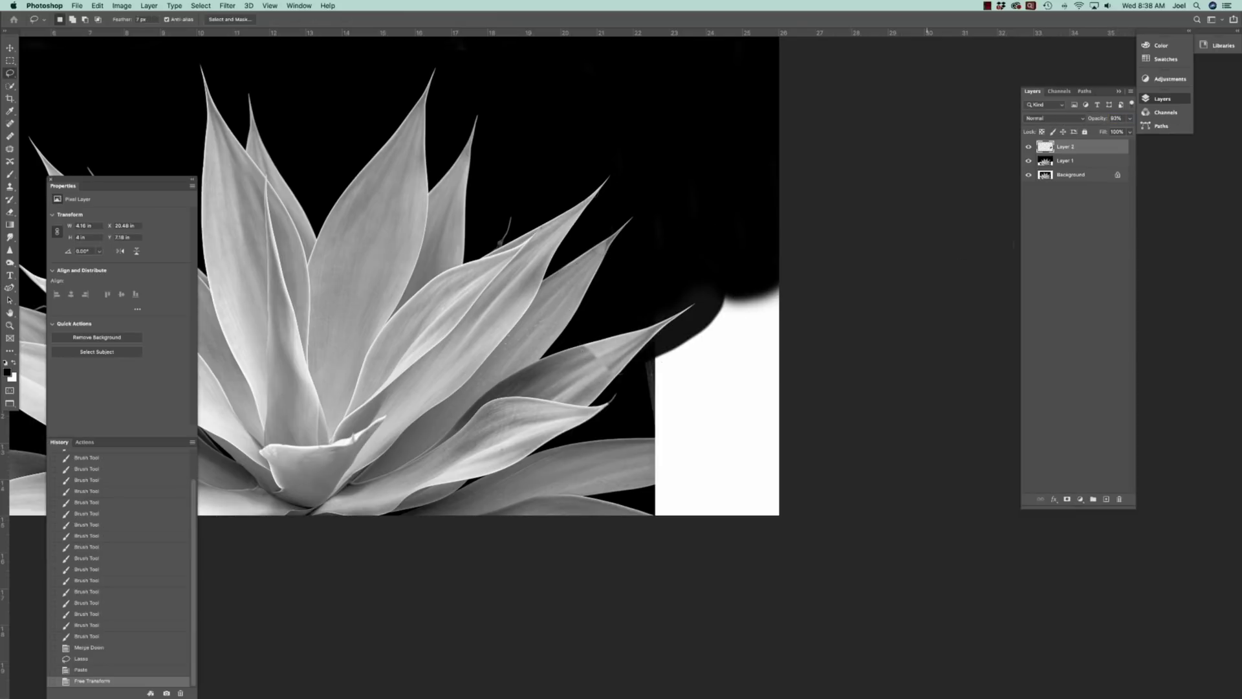
pyautogui.click(1067, 498)
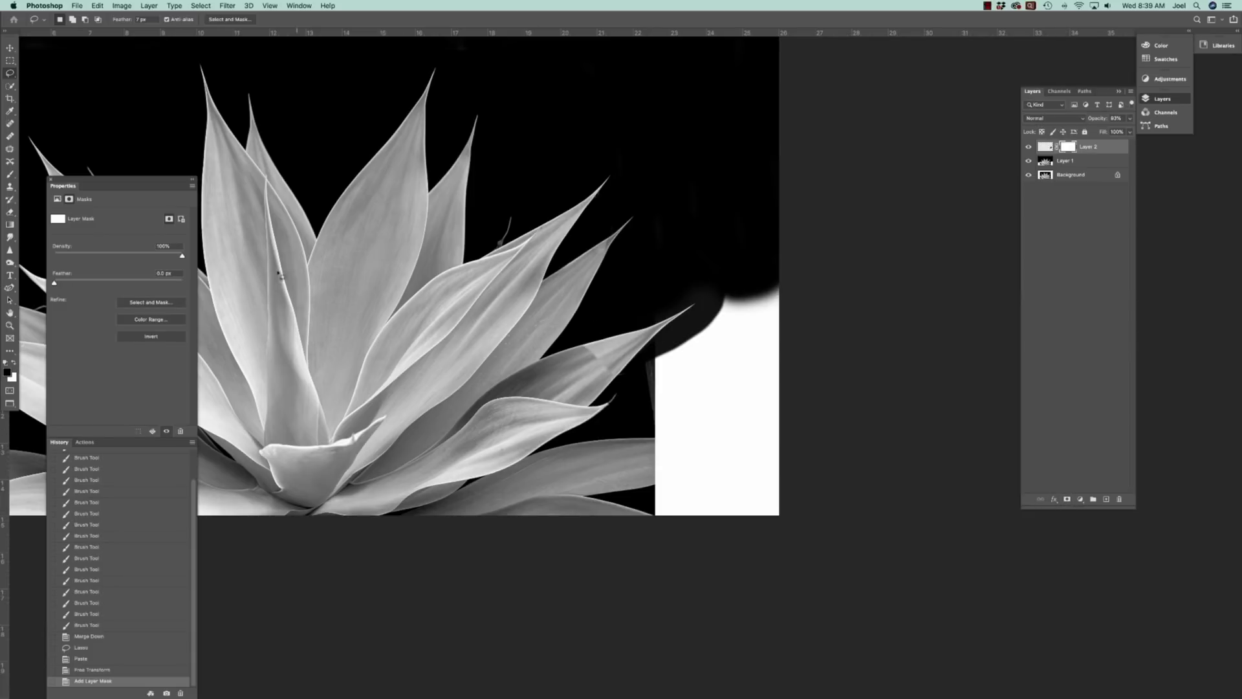
pyautogui.click(10, 174)
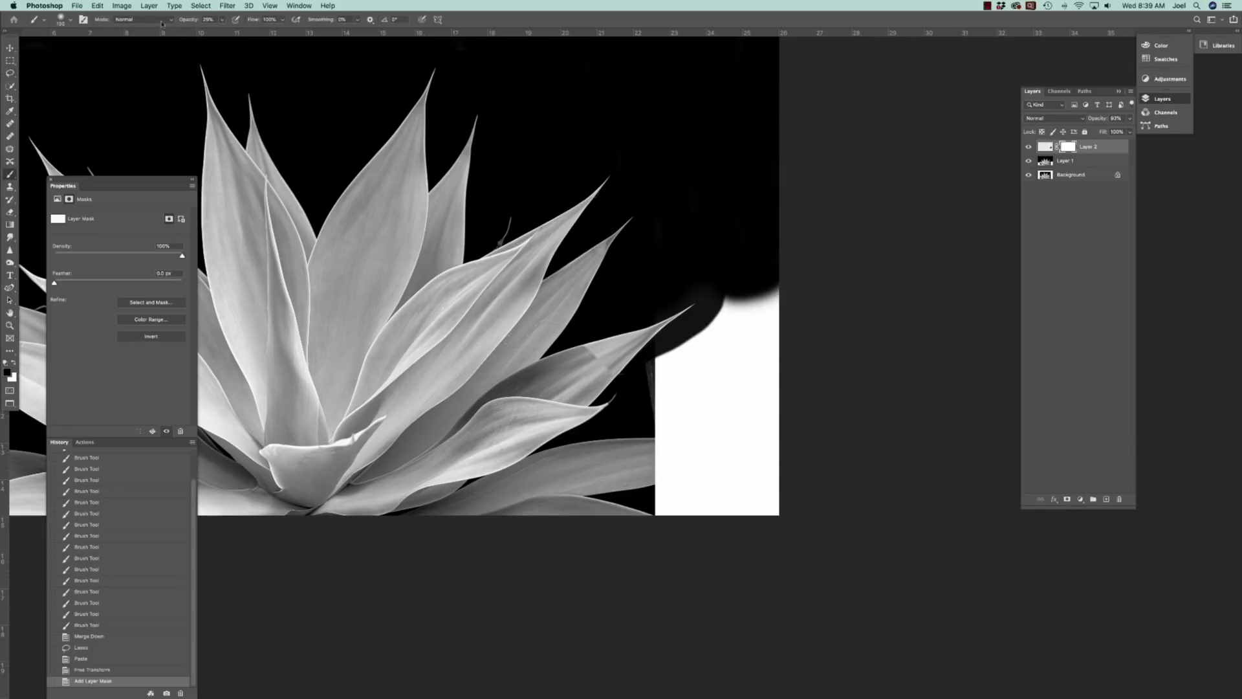
pyautogui.moveTo(204, 20); pyautogui.dragTo(667, 196)
pyautogui.press('super+equal')
pyautogui.press('[')
pyautogui.press('[')
pyautogui.press('[')
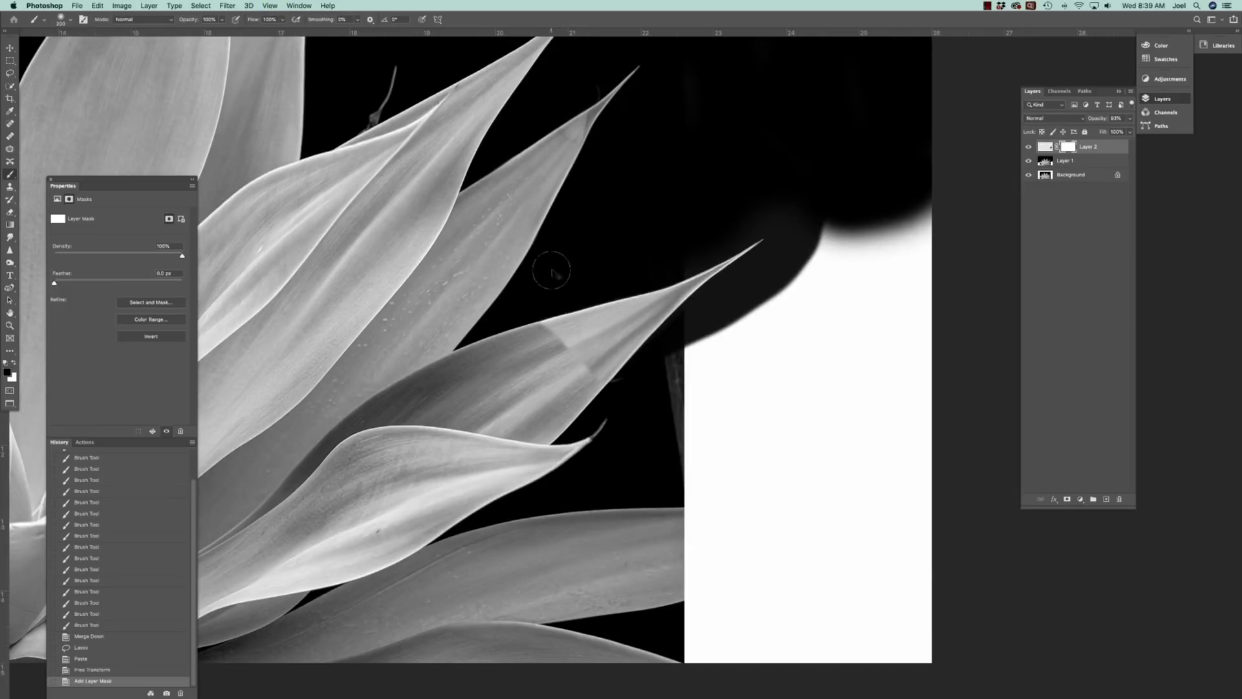
pyautogui.moveTo(551, 284)
pyautogui.mouseDown()
pyautogui.moveTo(546, 320)
pyautogui.moveTo(581, 370)
pyautogui.moveTo(600, 390)
pyautogui.moveTo(631, 381)
pyautogui.moveTo(605, 395)
pyautogui.mouseUp()
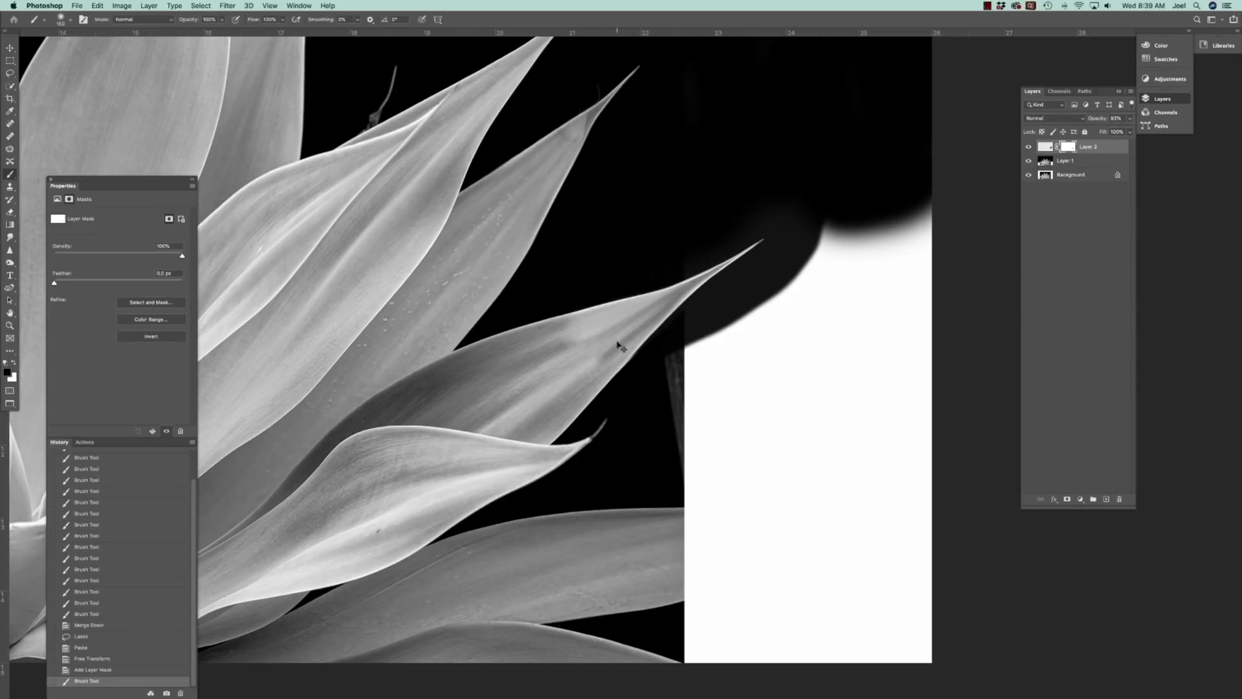
# Paint white with a smaller brush to restore part of the patch along the leaf edge.
pyautogui.press('super+1')
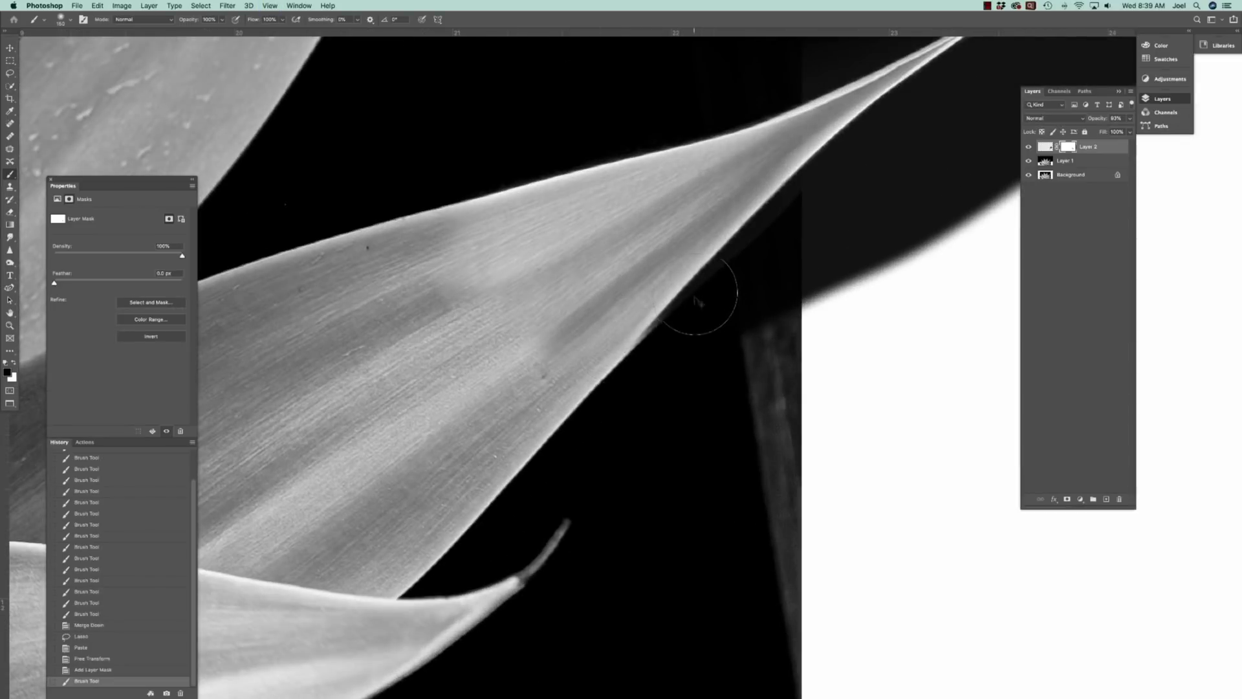
pyautogui.press('x')
pyautogui.press('[')
pyautogui.press('[')
pyautogui.press('[')
pyautogui.press('[')
pyautogui.press('[')
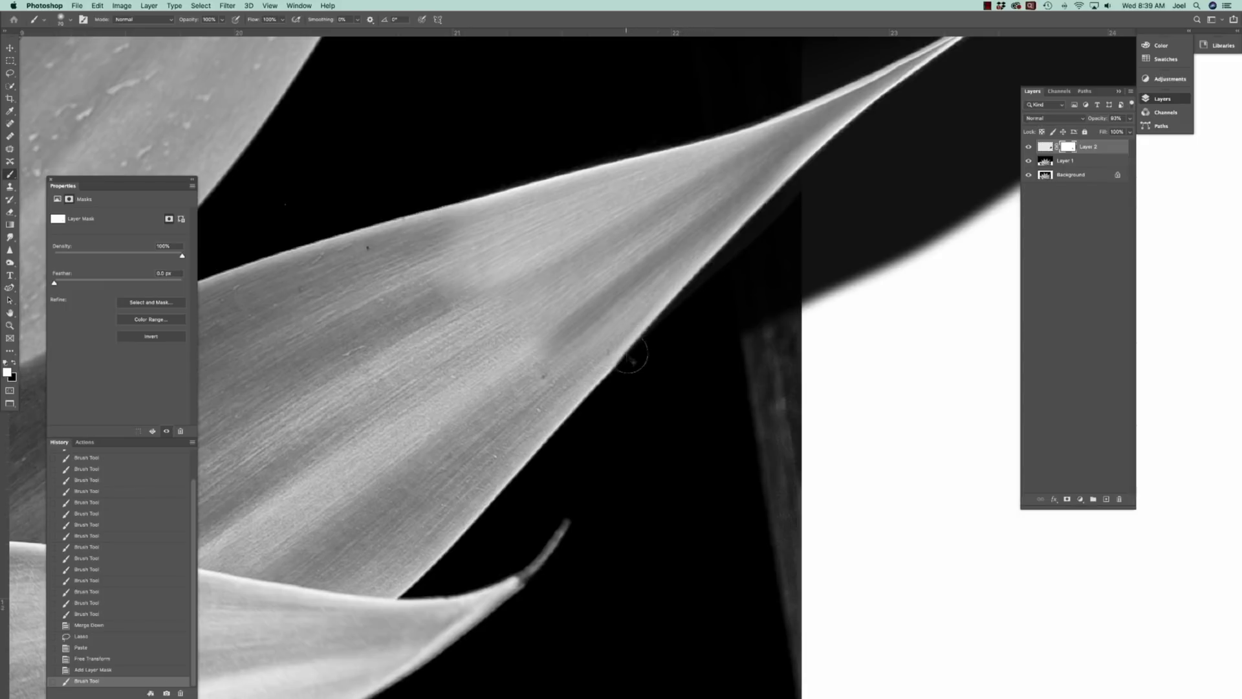
pyautogui.click(624, 361)
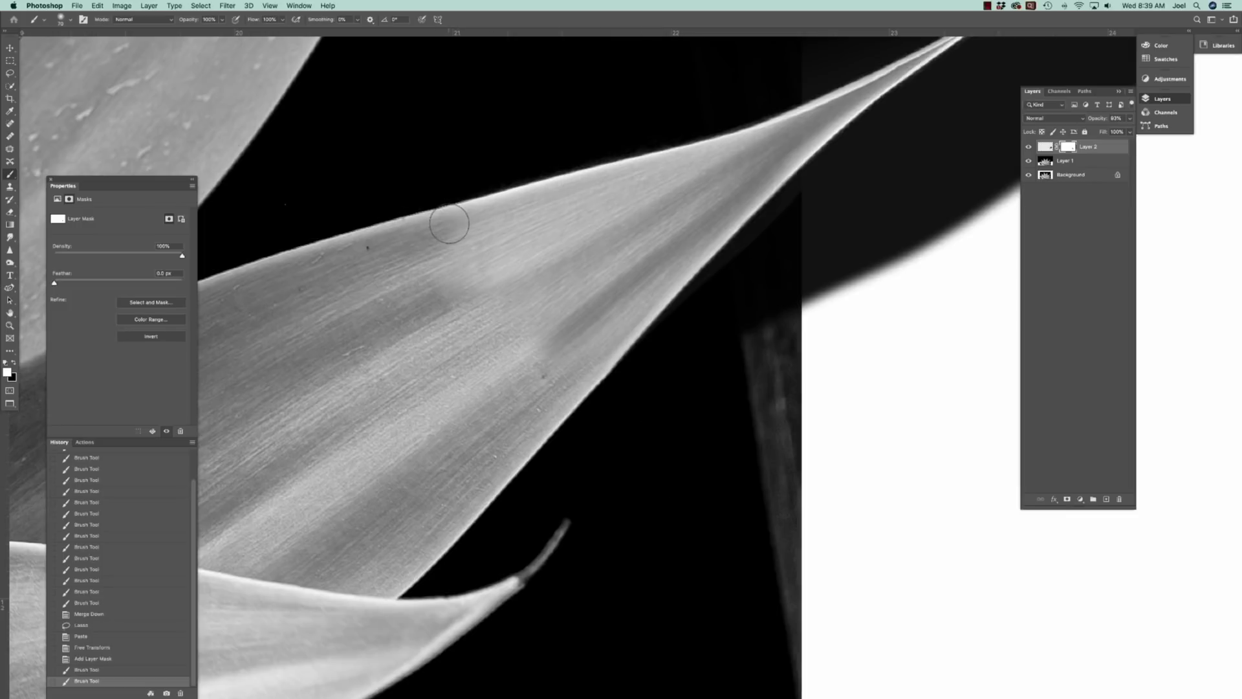
pyautogui.press('super+minus')
pyautogui.press('super+minus')
pyautogui.press('super+minus')
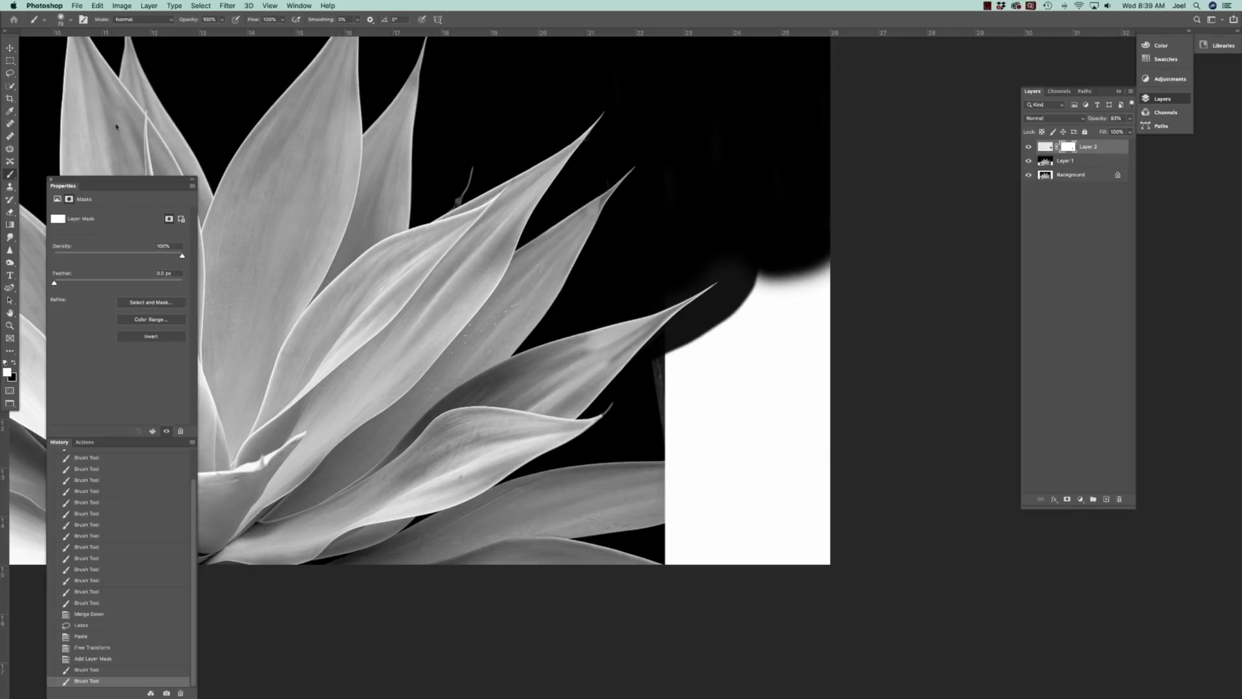
# Set brush opacity to 28% and softly blend the patch edge on the leaf.
pyautogui.press('2')
pyautogui.press('4')
pyautogui.press('2')
pyautogui.press('8')
pyautogui.click(610, 347)
pyautogui.click(604, 345)
pyautogui.click(582, 354)
pyautogui.click(564, 376)
# Switch back to black and fade out the remaining patch edges on the leaf.
pyautogui.press('x')
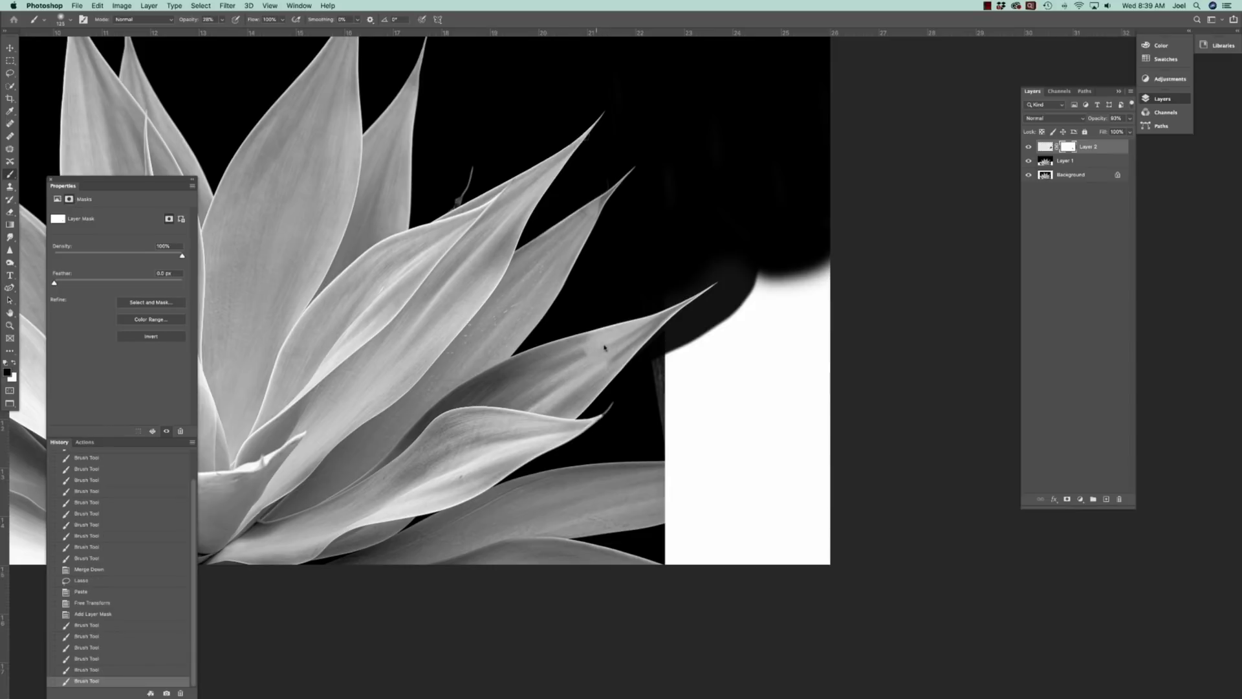
pyautogui.click(582, 356)
pyautogui.click(582, 359)
pyautogui.click(582, 360)
pyautogui.click(582, 360)
pyautogui.click(584, 360)
pyautogui.click(602, 353)
pyautogui.click(596, 354)
pyautogui.click(607, 351)
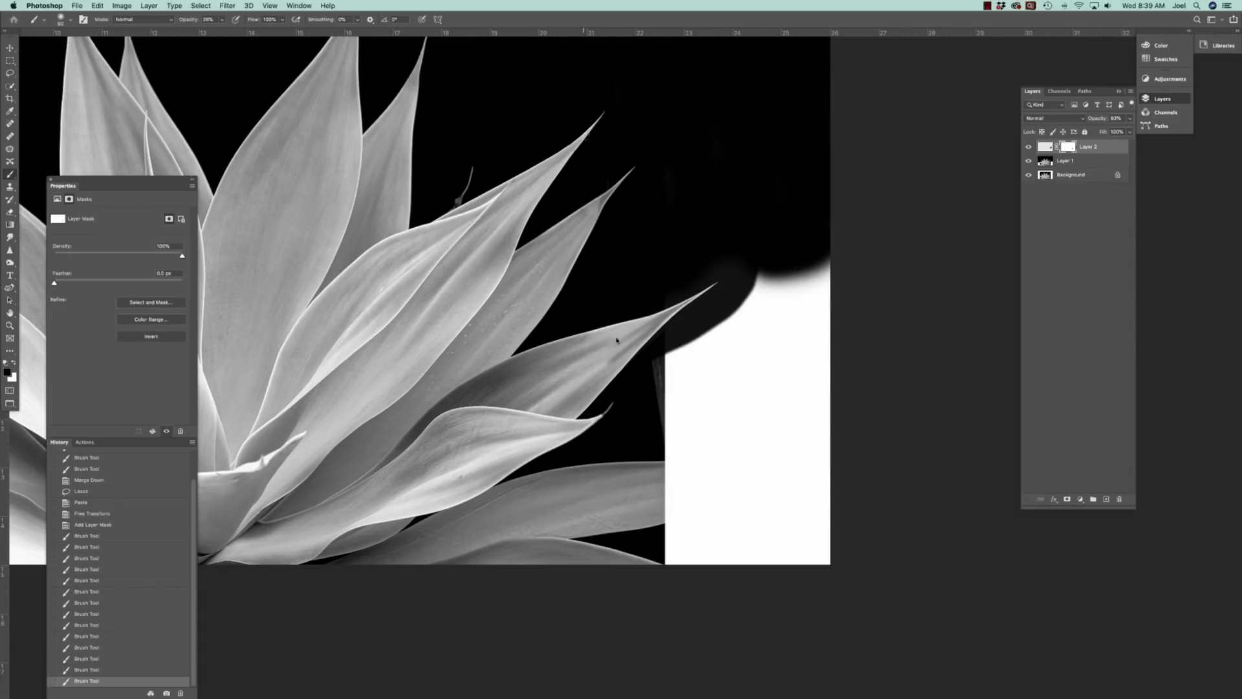
# Further soften and finish blending the seam where the tip meets the leaf.
pyautogui.click(618, 339)
pyautogui.click(617, 339)
pyautogui.click(617, 339)
pyautogui.click(617, 340)
pyautogui.click(617, 357)
pyautogui.click(617, 357)
pyautogui.click(631, 337)
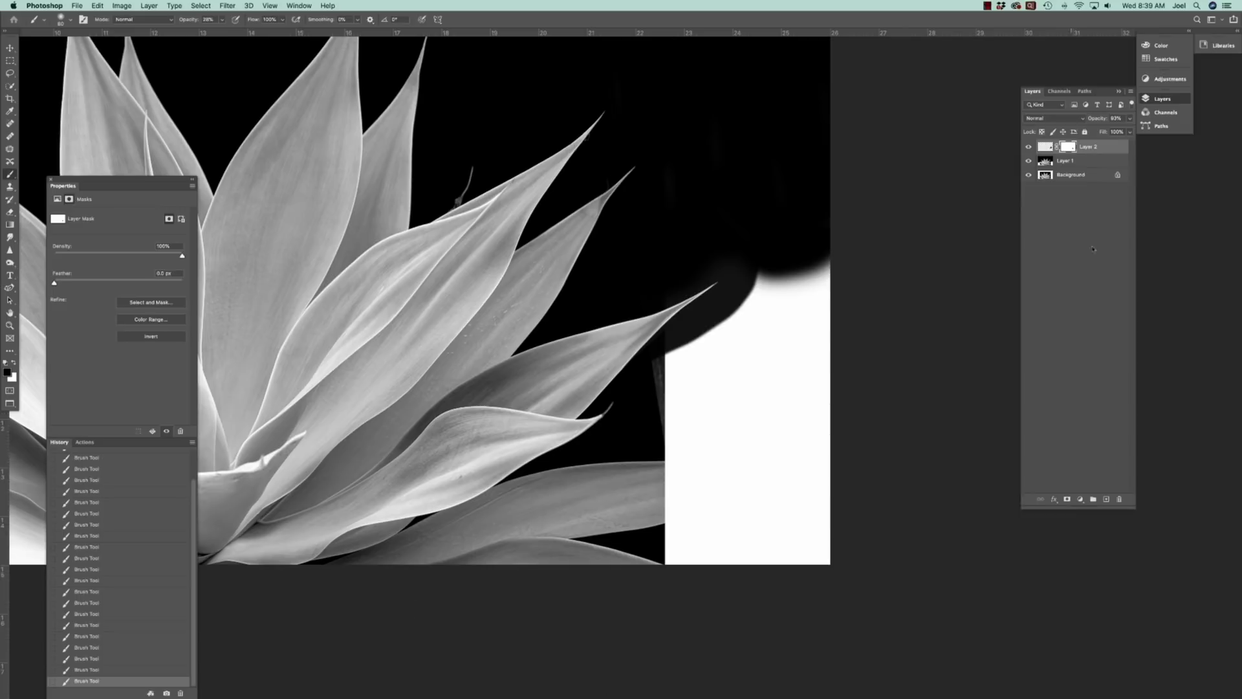
# Merge the repaired tip down into Layer 1 and fit the image in view.
pyautogui.press('super+e')
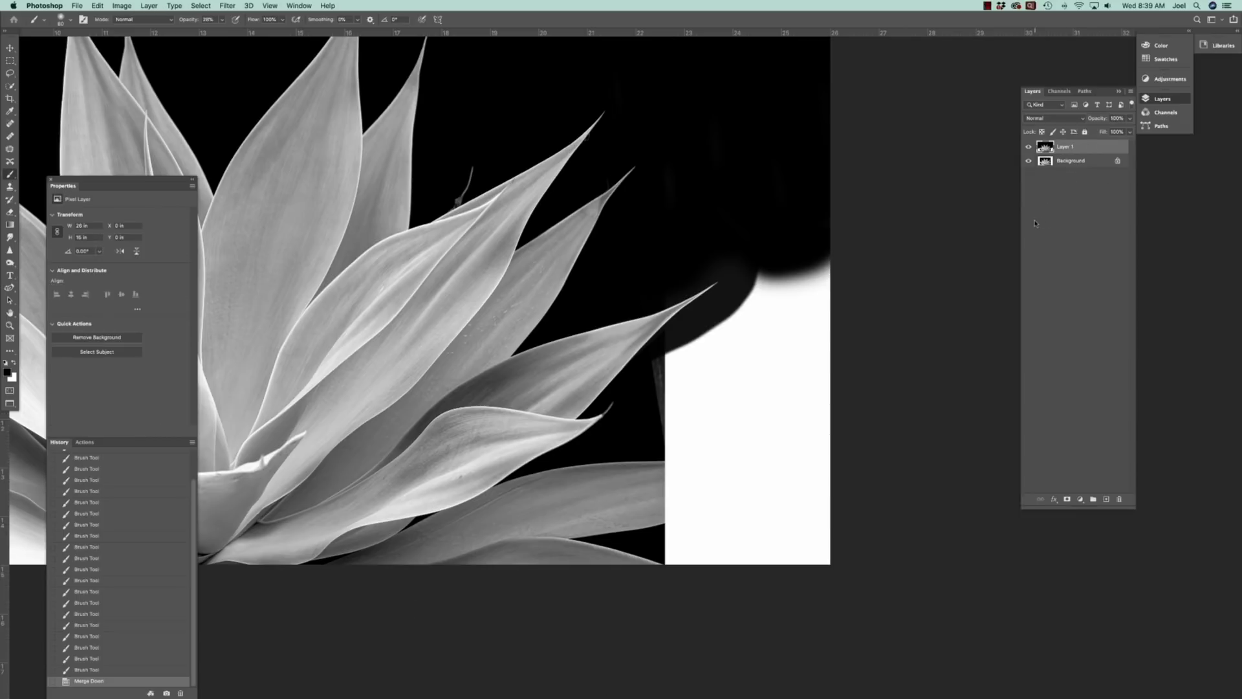
pyautogui.press('super+0')
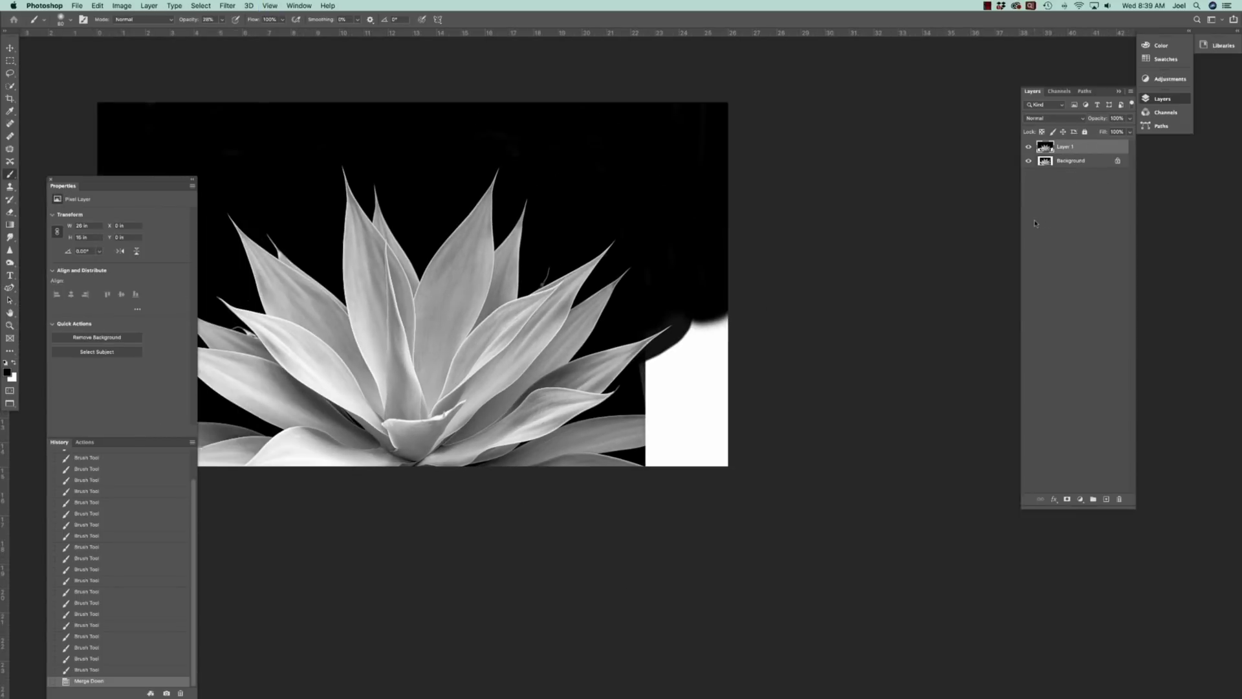
pyautogui.press('super+minus')
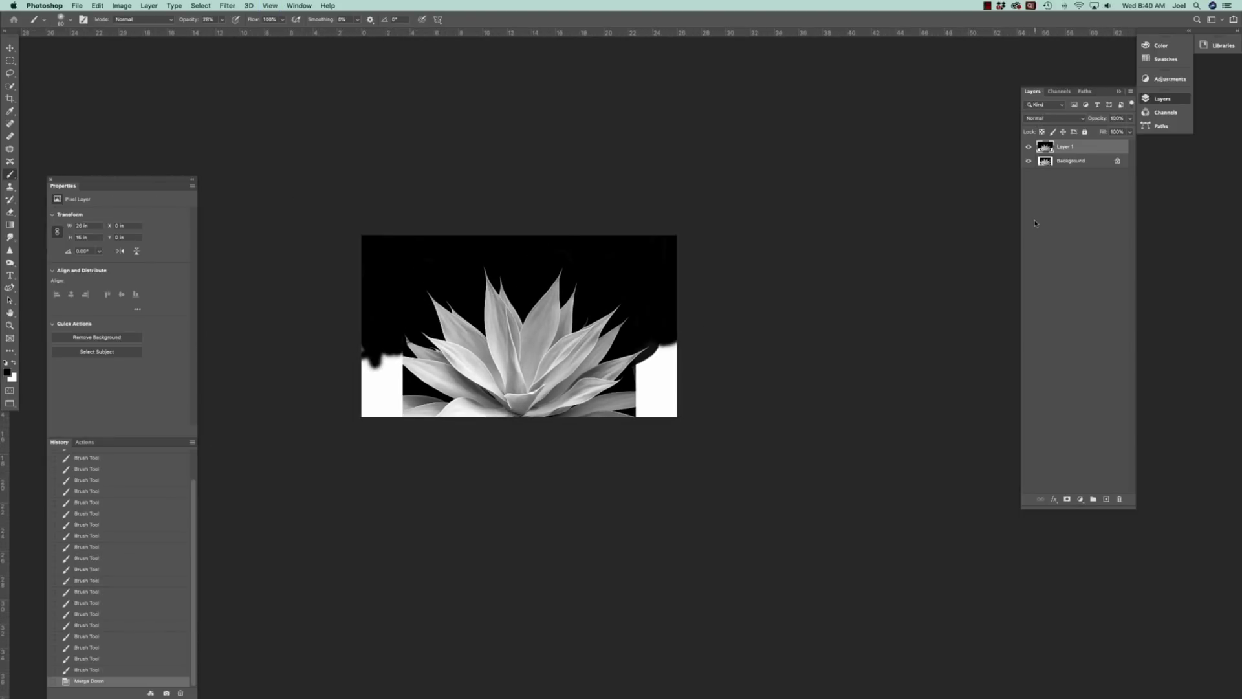
pyautogui.press('super+plus')
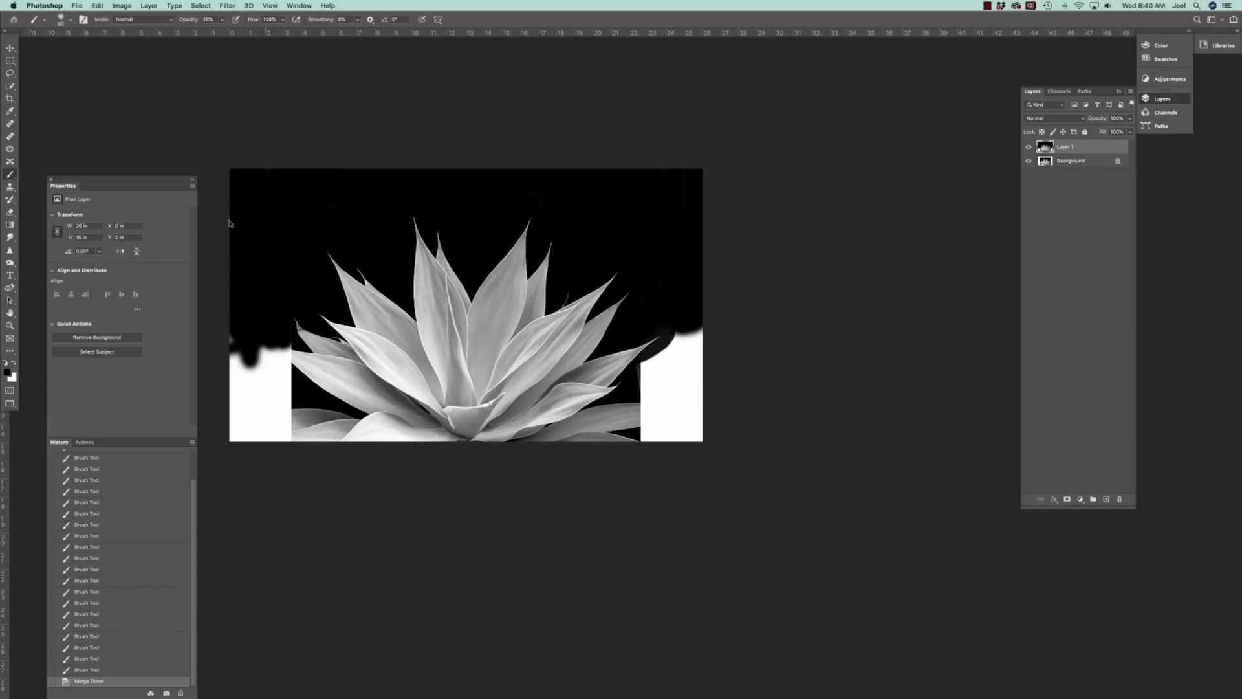
# Lasso a leaf tip at the top of the agave and paste it onto a new layer.
pyautogui.click(10, 74)
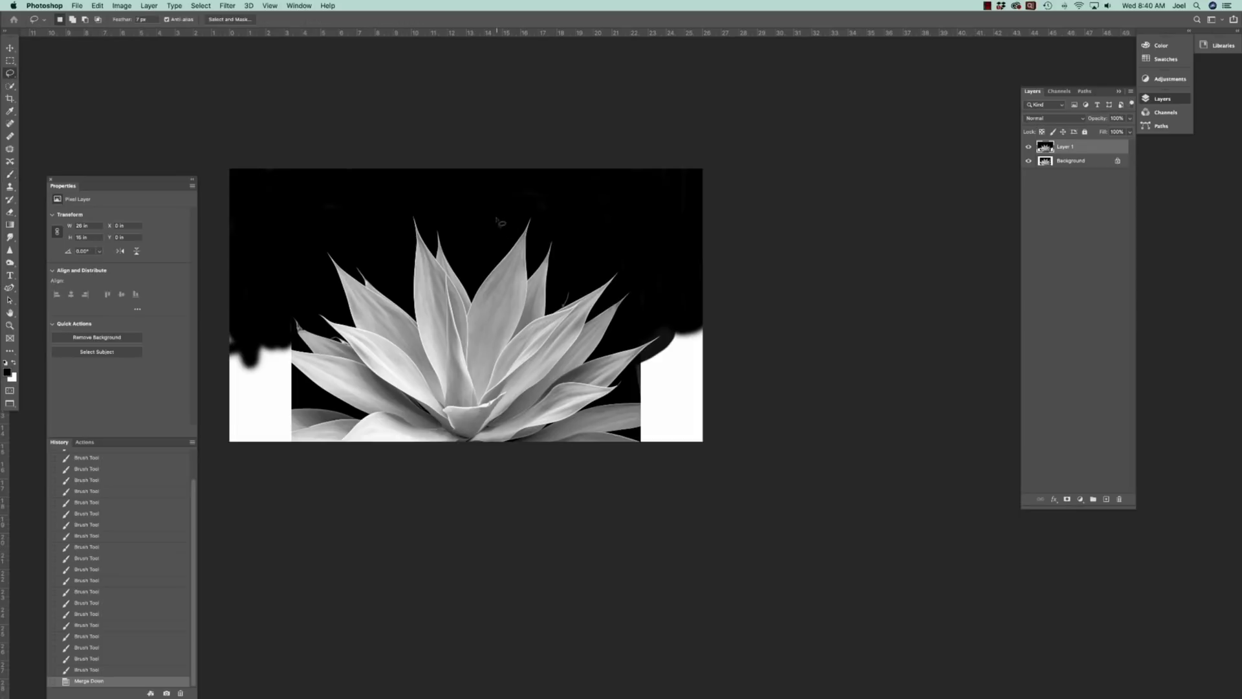
pyautogui.moveTo(498, 207)
pyautogui.mouseDown()
pyautogui.moveTo(475, 296)
pyautogui.moveTo(505, 305)
pyautogui.moveTo(531, 283)
pyautogui.moveTo(557, 217)
pyautogui.moveTo(490, 209)
pyautogui.mouseUp()
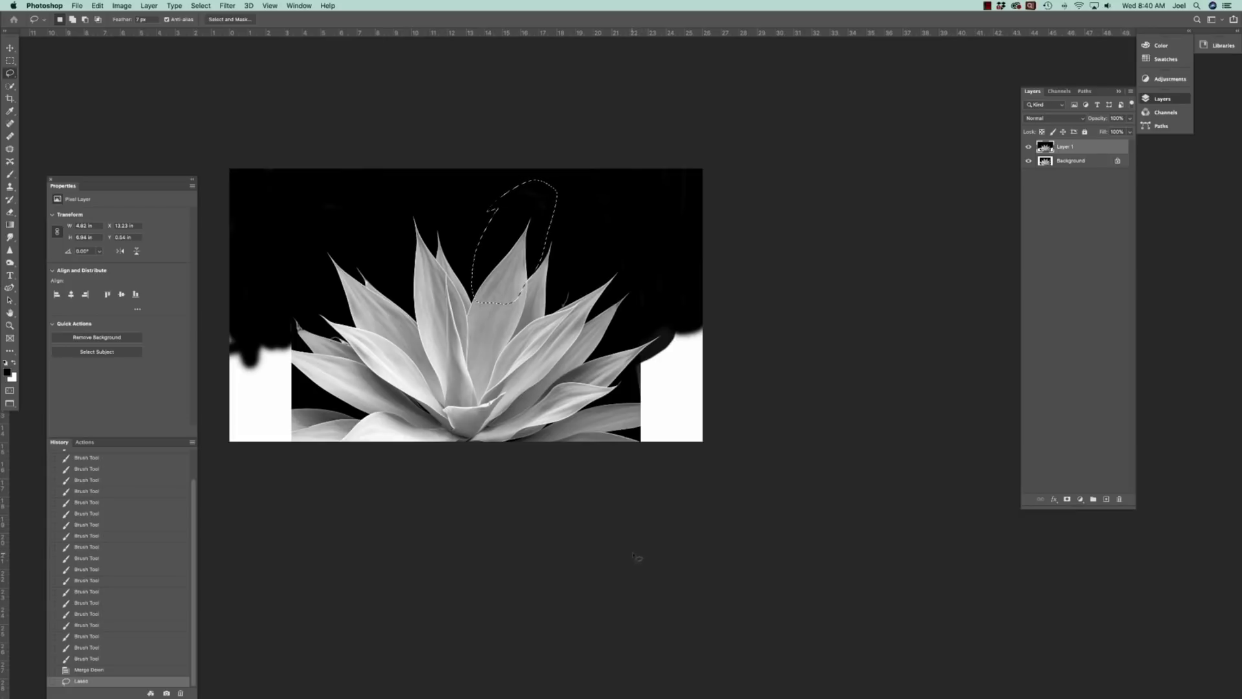
pyautogui.press('super+c')
pyautogui.press('super+v')
# Rotate and move the pasted tip over the lower-right corner, apply it, and reduce its opacity.
pyautogui.press('super+t')
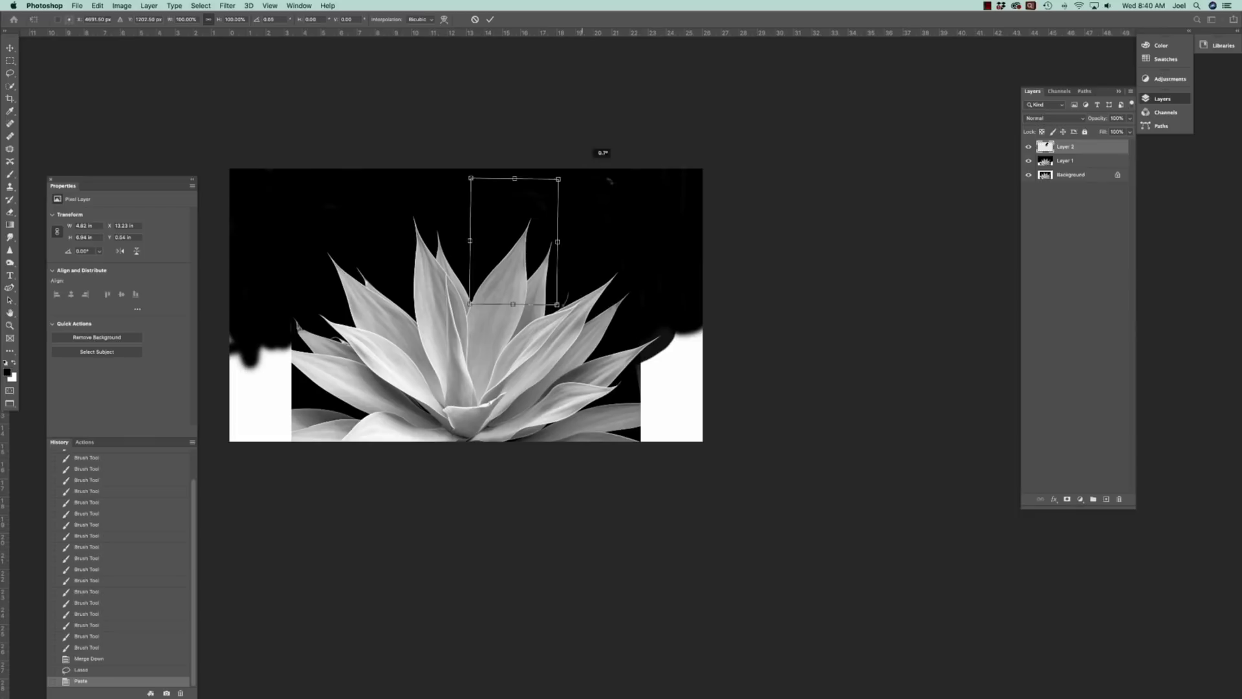
pyautogui.moveTo(591, 159); pyautogui.dragTo(582, 150)
pyautogui.moveTo(511, 246); pyautogui.dragTo(718, 336)
pyautogui.moveTo(776, 304); pyautogui.dragTo(830, 362)
pyautogui.moveTo(637, 442); pyautogui.dragTo(664, 443)
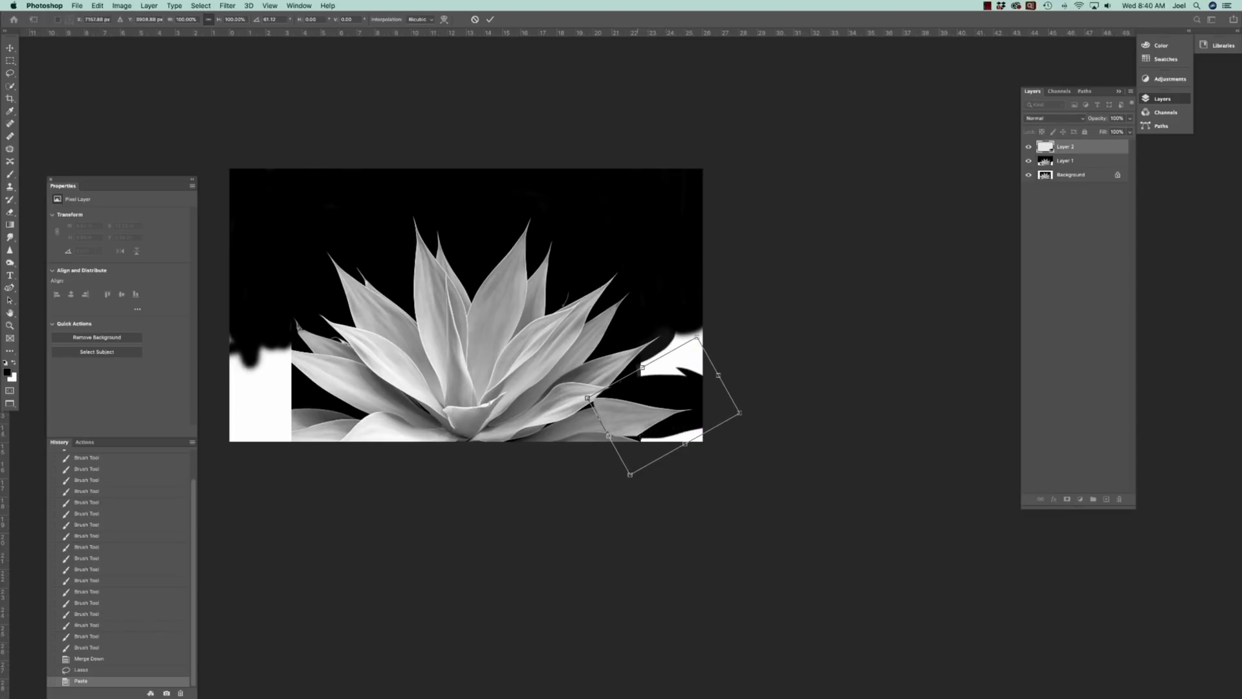
pyautogui.moveTo(632, 433); pyautogui.dragTo(628, 427)
pyautogui.moveTo(684, 387); pyautogui.dragTo(688, 417)
pyautogui.press('Return')
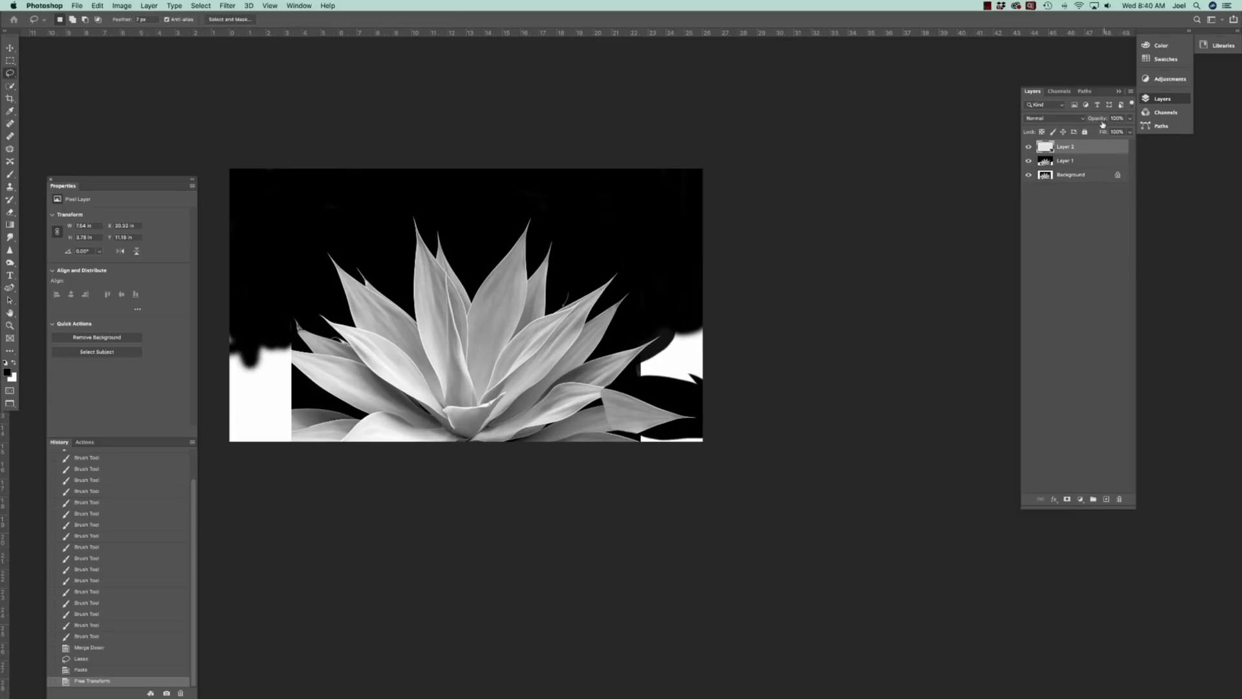
pyautogui.moveTo(1102, 122); pyautogui.dragTo(1082, 104)
# Start a Warp transform on the leaf copy and bend its left side and lower edge.
pyautogui.scroll(5, 629, 388)
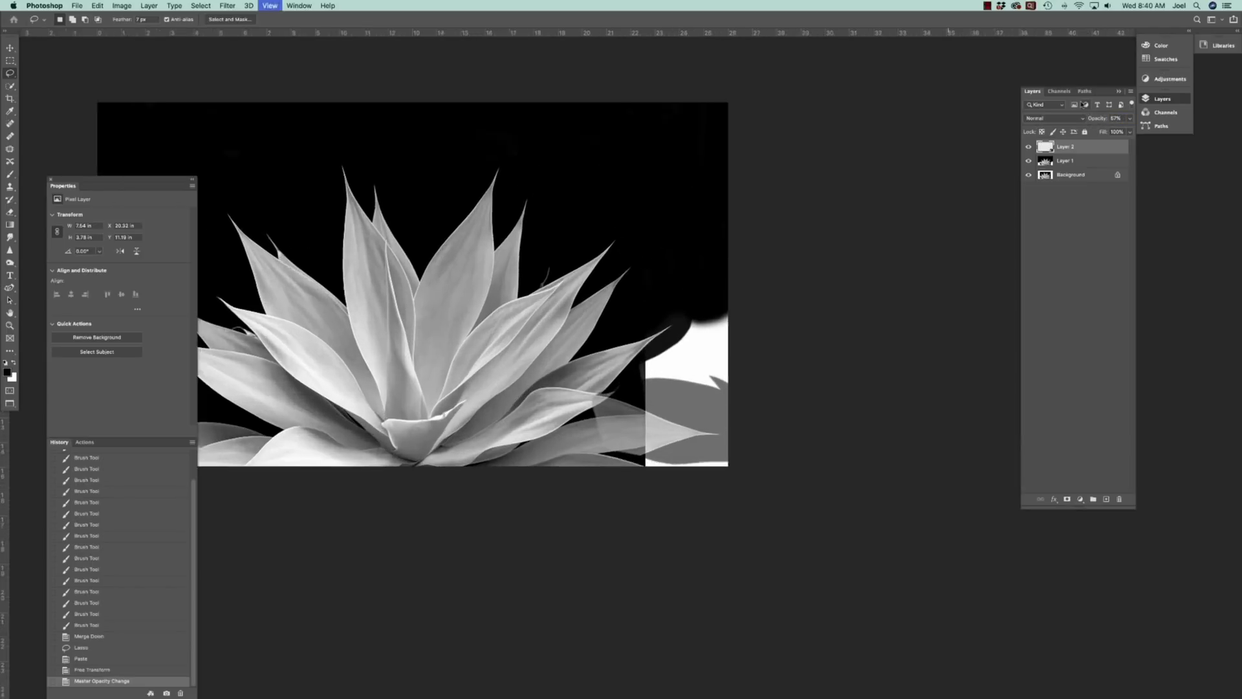
pyautogui.scroll(-2, 826, 264)
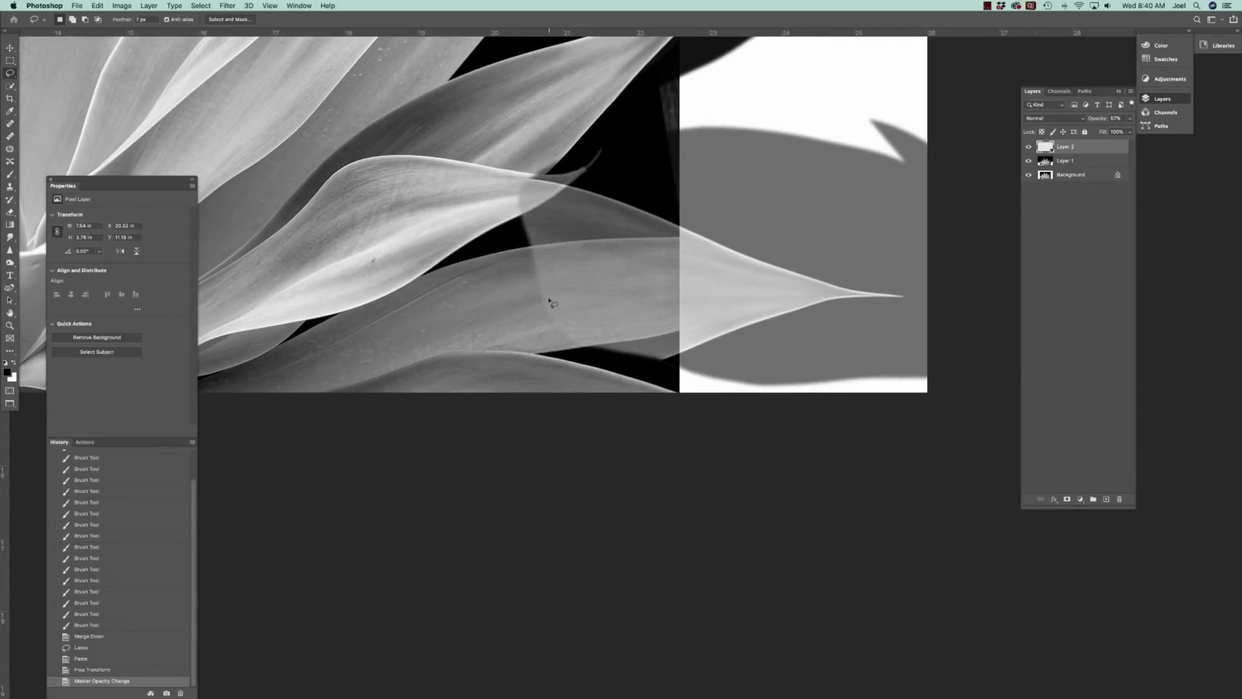
pyautogui.press('super+t')
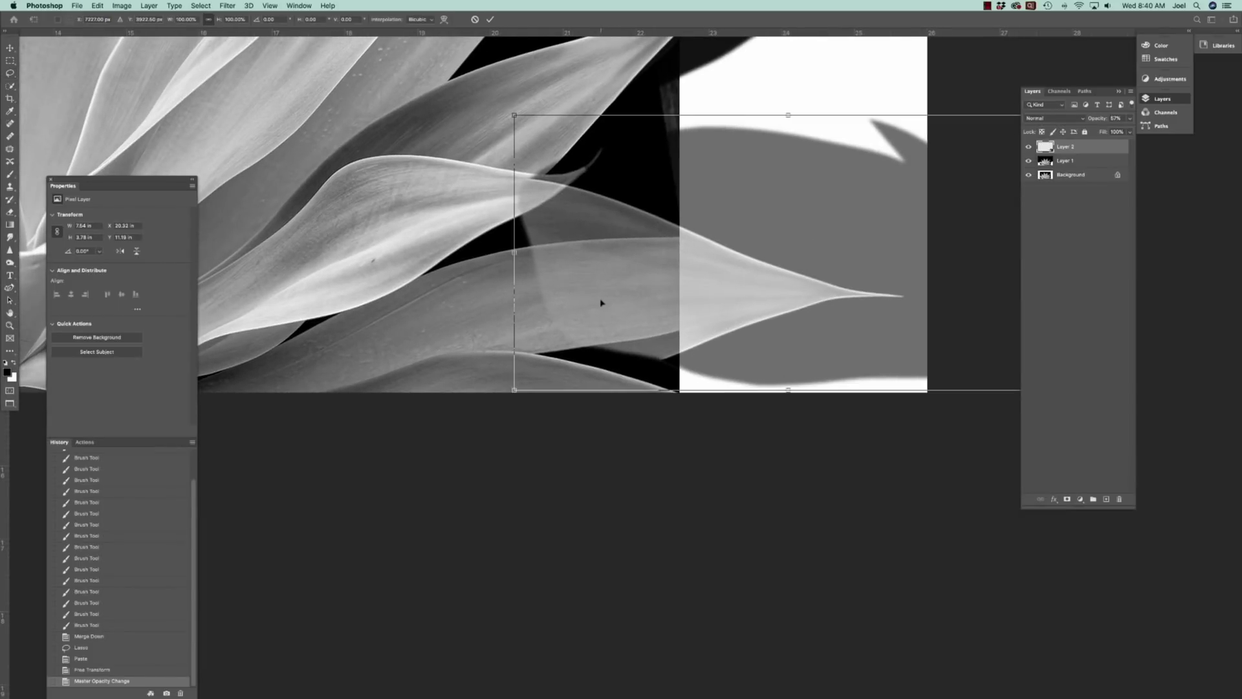
pyautogui.rightClick(608, 272)
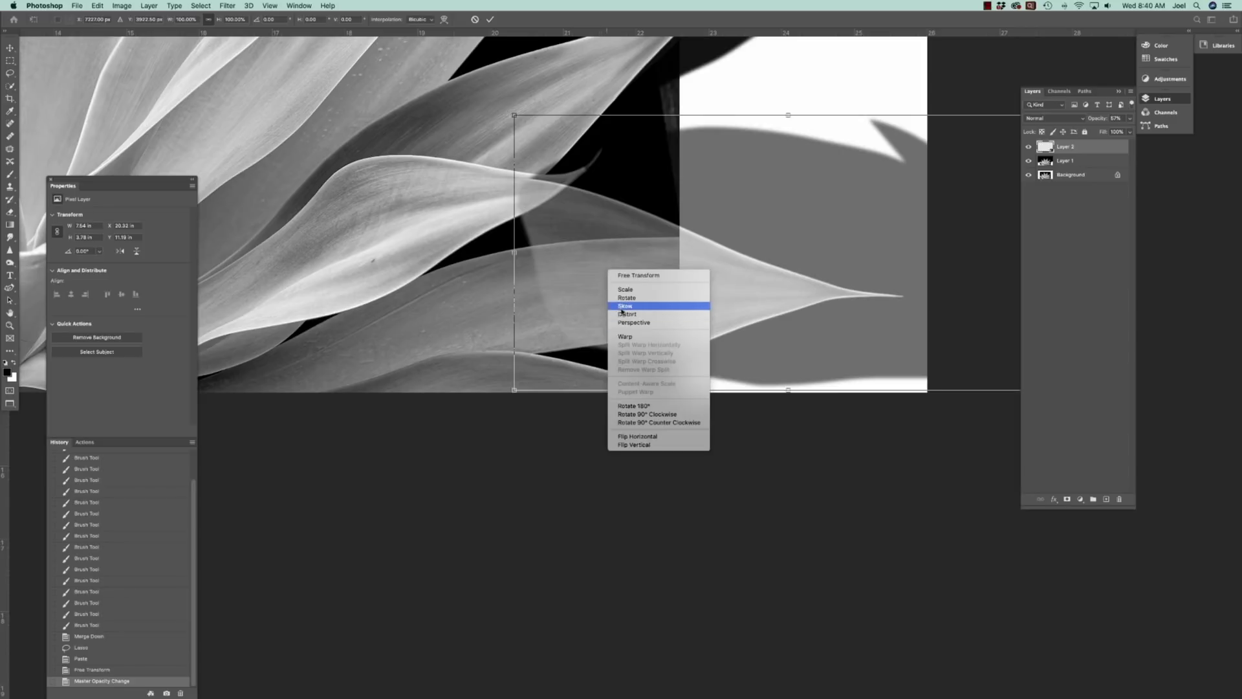
pyautogui.click(625, 336)
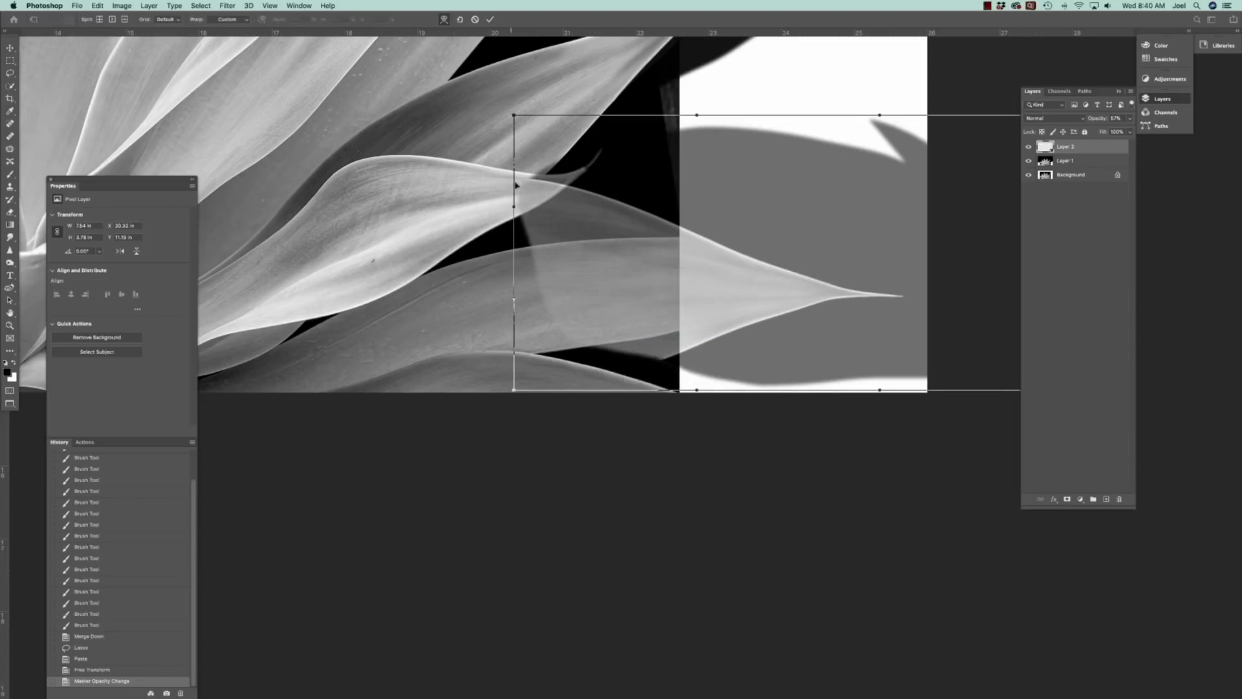
pyautogui.moveTo(519, 180); pyautogui.dragTo(520, 233)
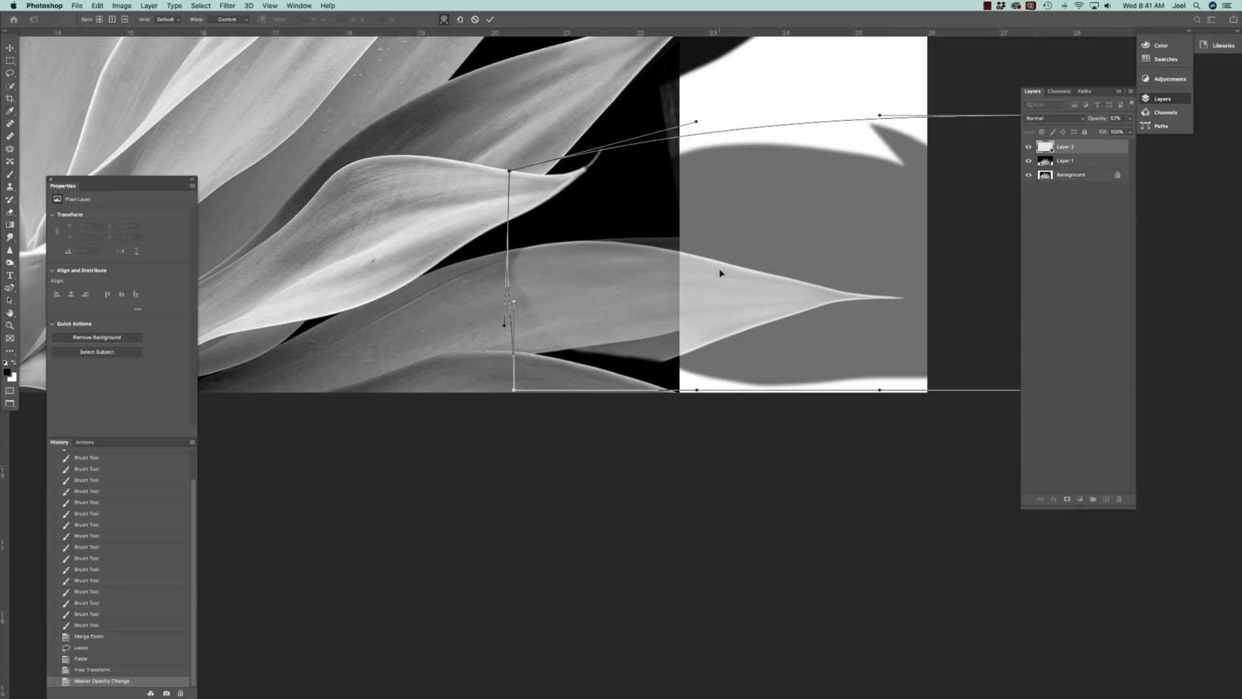
pyautogui.moveTo(720, 277)
pyautogui.mouseDown()
pyautogui.moveTo(738, 263)
pyautogui.moveTo(725, 267)
pyautogui.mouseUp()
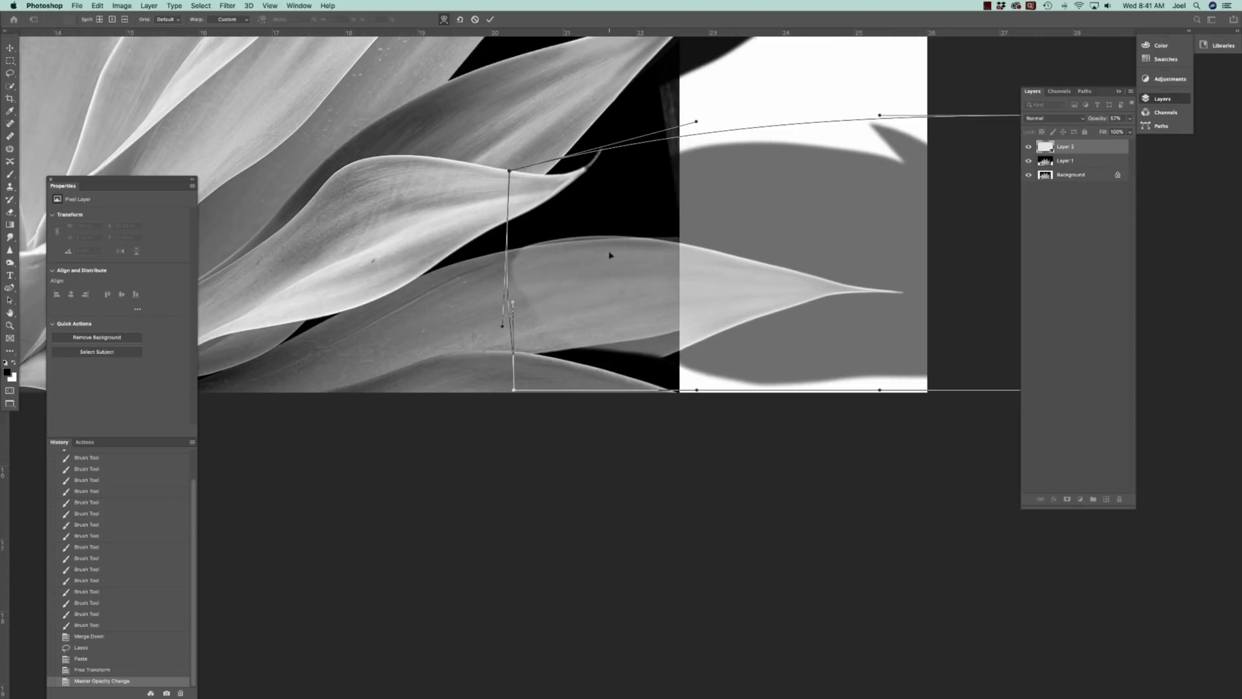
pyautogui.moveTo(647, 382); pyautogui.dragTo(587, 364)
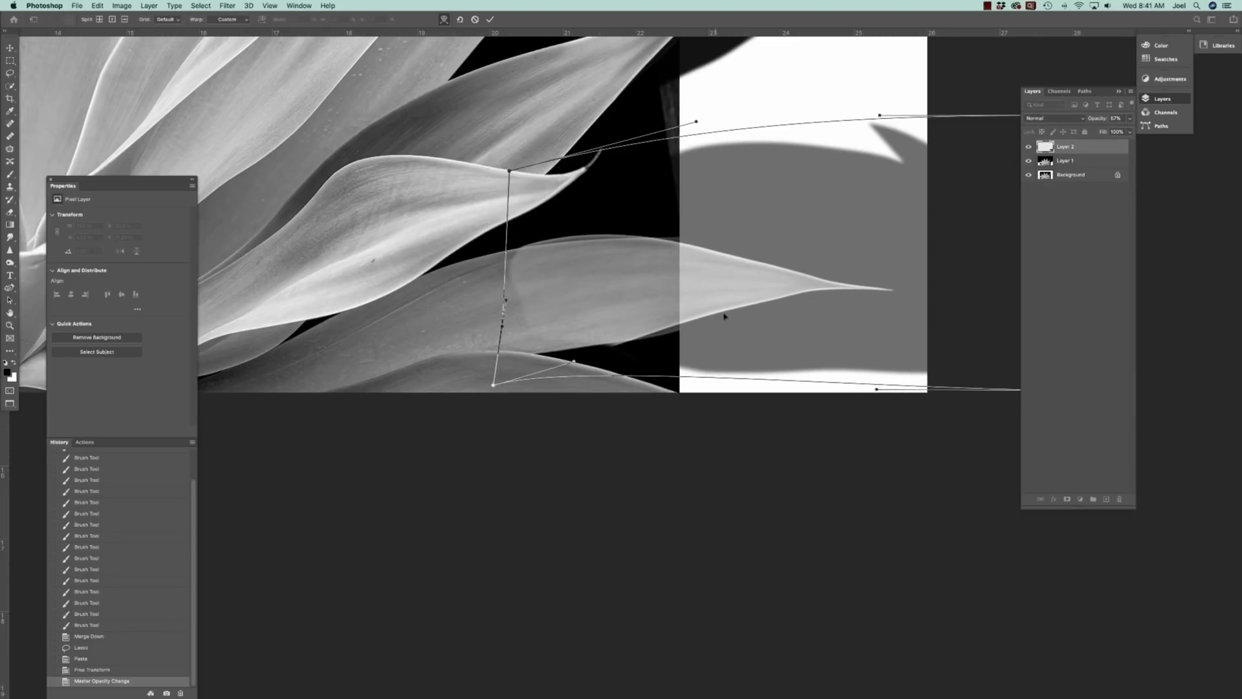
pyautogui.moveTo(754, 305); pyautogui.dragTo(754, 308)
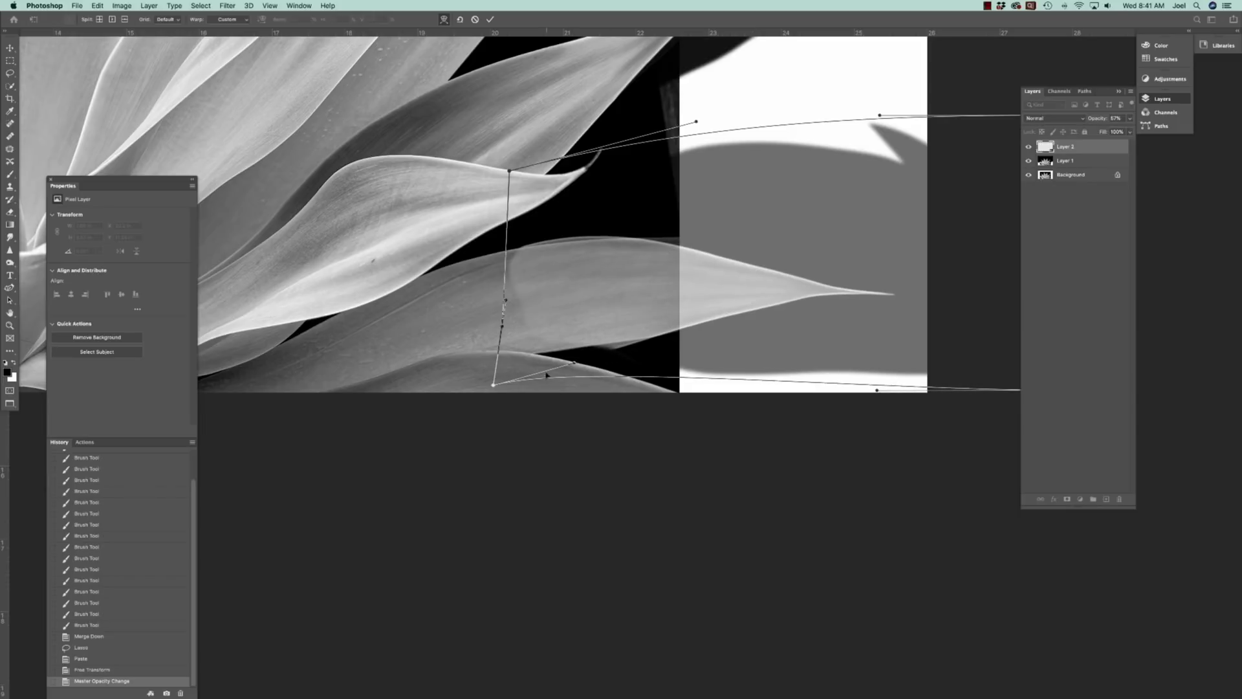
# Refine the warp's lower-left corner and edges, then raise the copy's opacity to 100%.
pyautogui.moveTo(494, 384); pyautogui.dragTo(480, 381)
pyautogui.moveTo(558, 357); pyautogui.dragTo(529, 359)
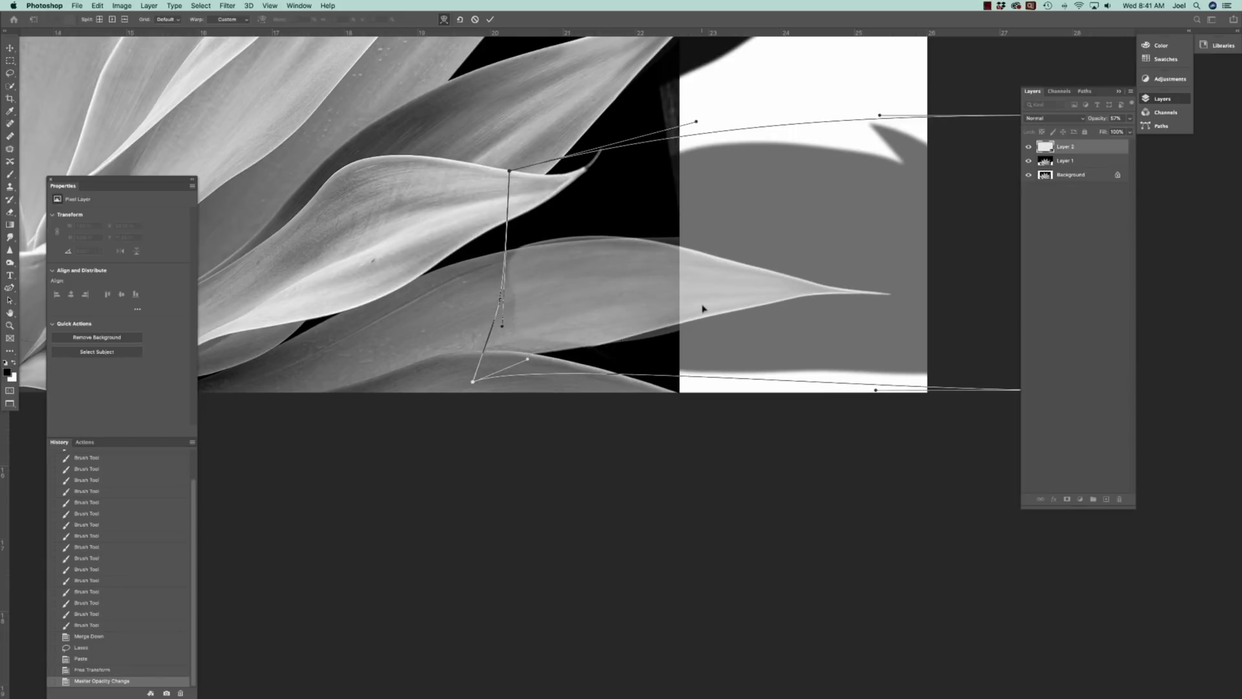
pyautogui.moveTo(711, 309); pyautogui.dragTo(716, 313)
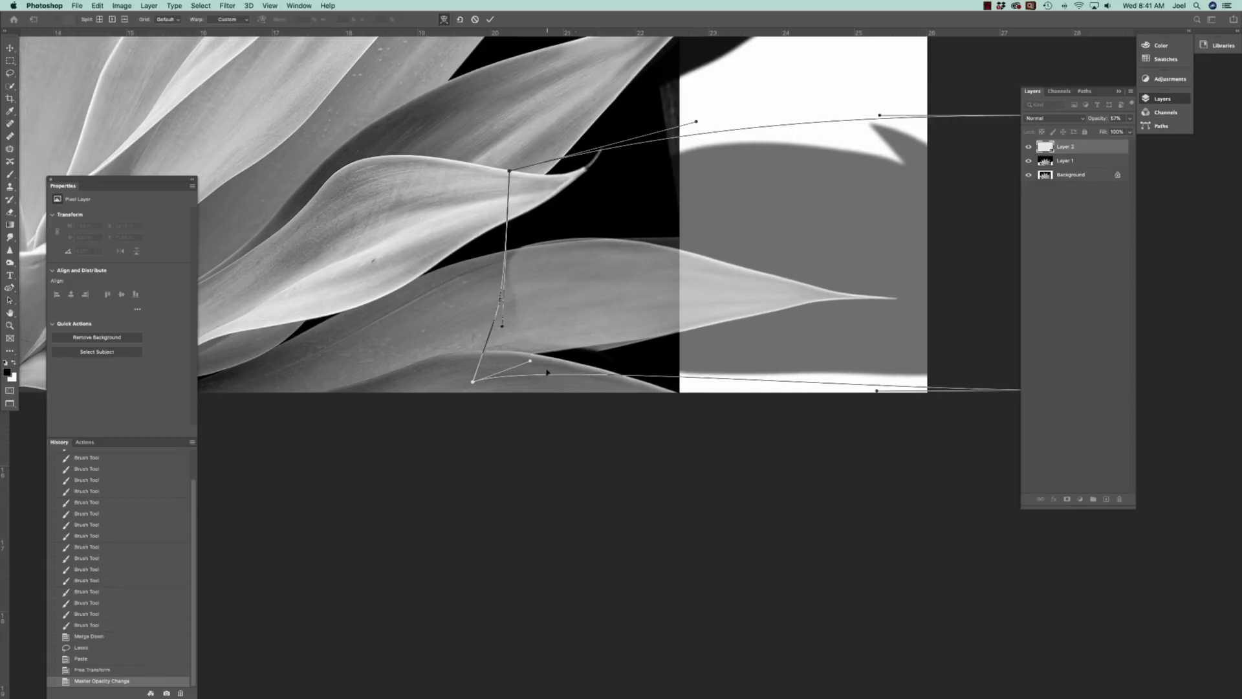
pyautogui.moveTo(550, 372); pyautogui.dragTo(541, 368)
pyautogui.moveTo(724, 313); pyautogui.dragTo(723, 312)
pyautogui.moveTo(592, 370); pyautogui.dragTo(577, 364)
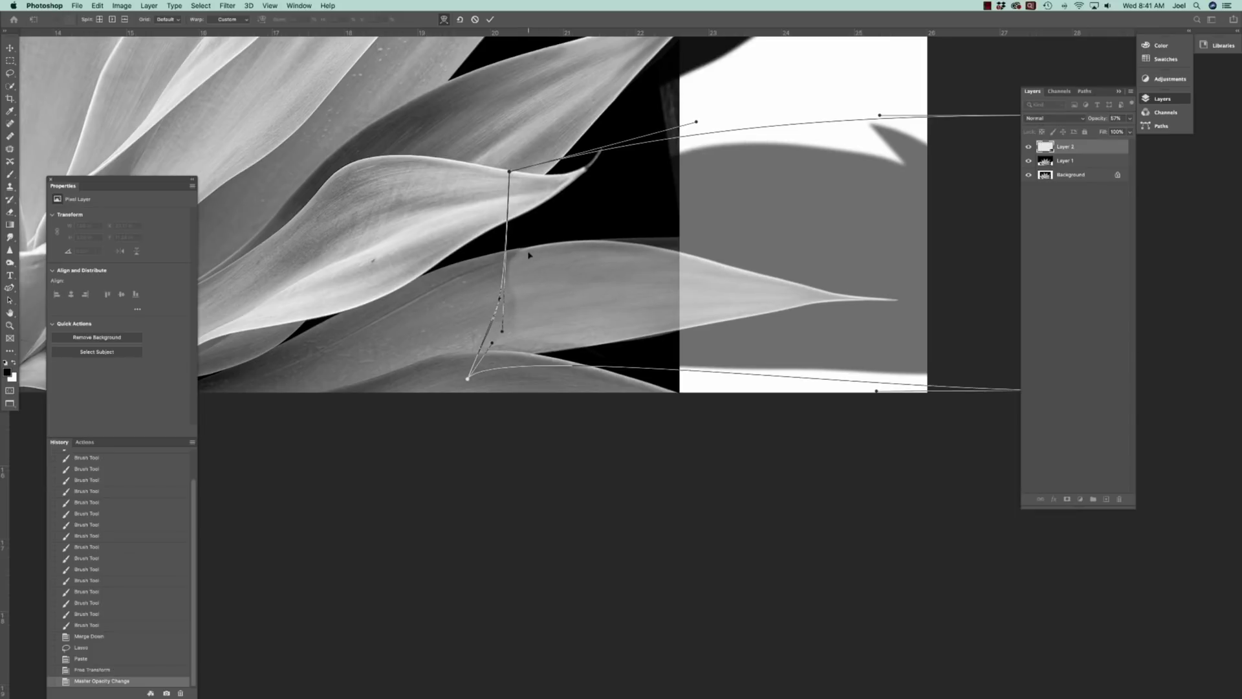
pyautogui.moveTo(529, 254); pyautogui.dragTo(525, 256)
pyautogui.moveTo(1088, 125); pyautogui.dragTo(1148, 126)
# Apply the warp and add a layer mask to the leaf copy, with a 200 brush ready.
pyautogui.press('Return')
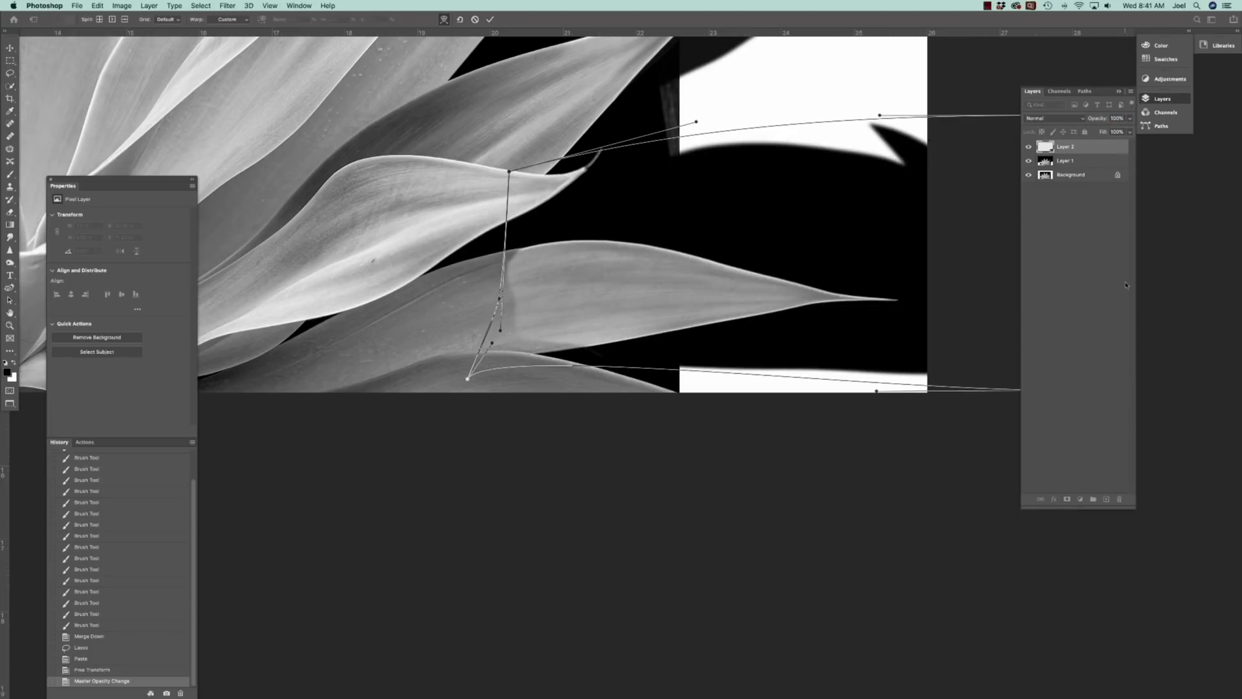
pyautogui.press('super+minus')
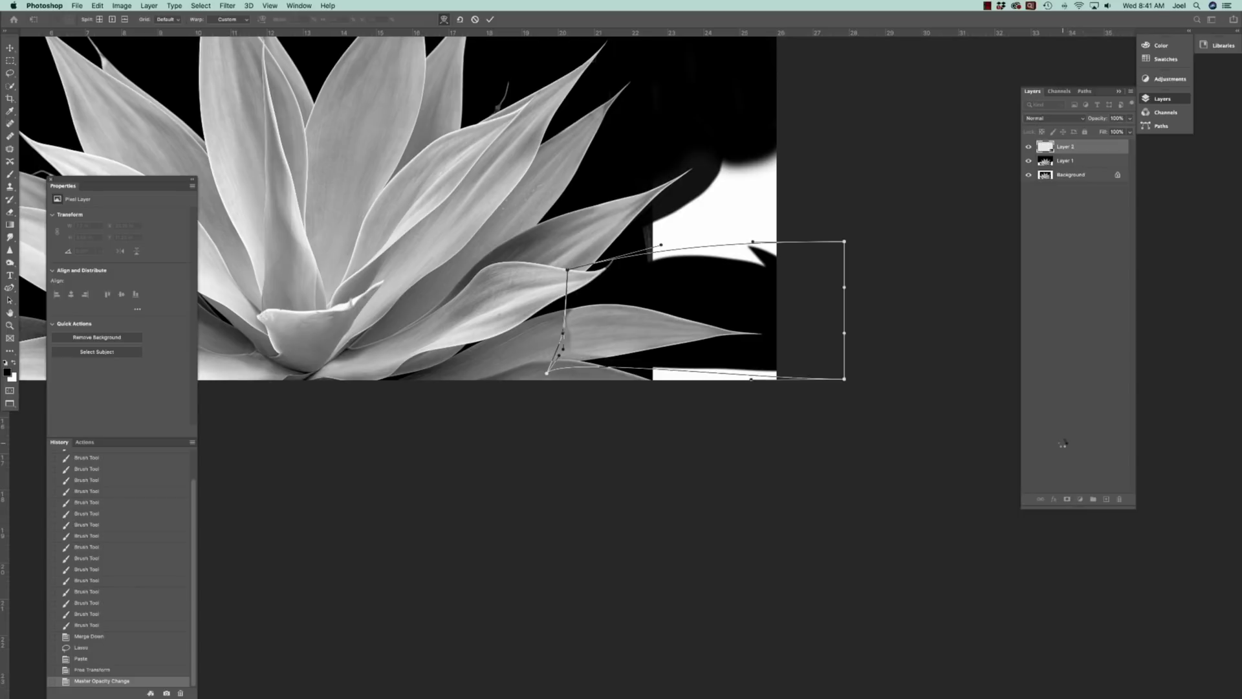
pyautogui.press('Return')
pyautogui.click(1067, 499)
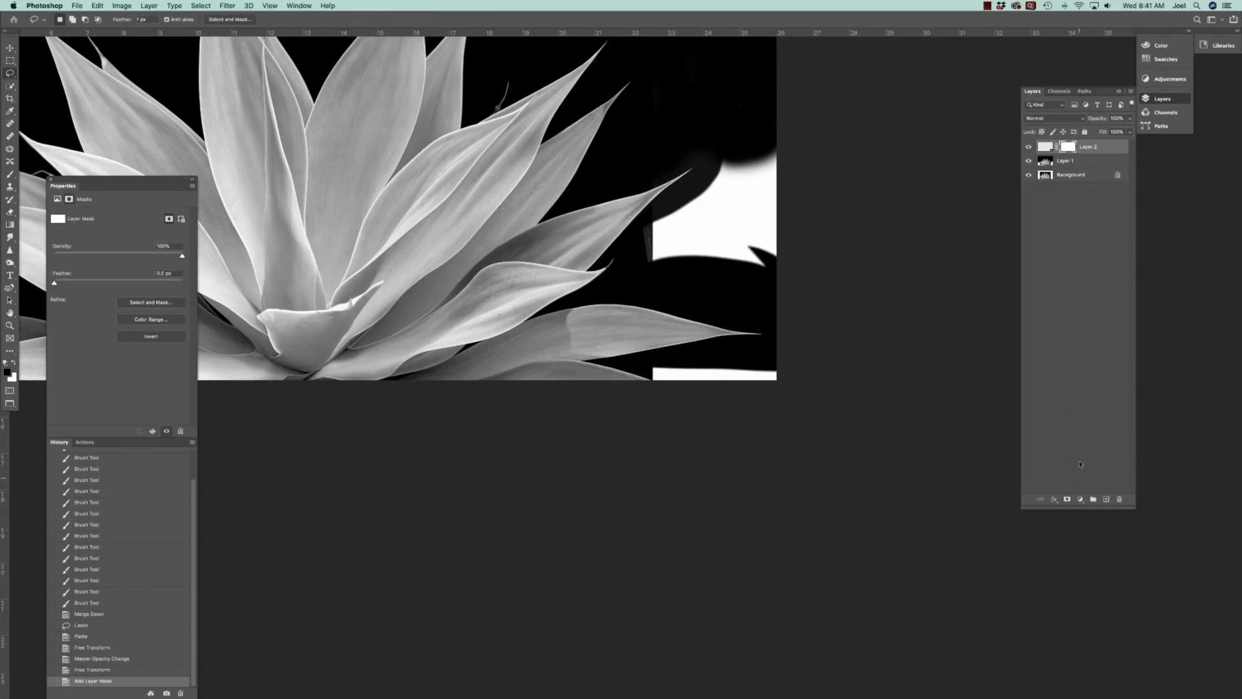
pyautogui.click(9, 175)
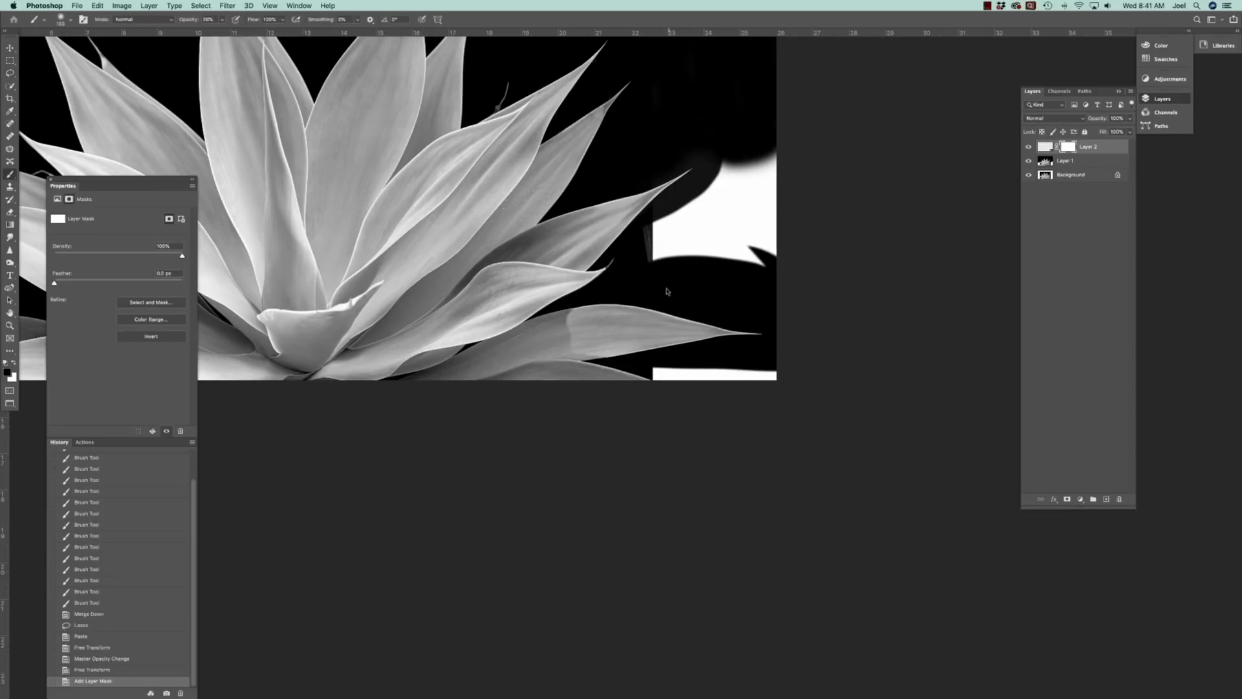
pyautogui.press(']')
pyautogui.press(']')
pyautogui.press(']')
pyautogui.press(']')
pyautogui.press(']')
pyautogui.press(']')
pyautogui.press(']')
pyautogui.press(']')
pyautogui.press(']')
# Paint black on the mask at 100% opacity to hide the seam across the leaf.
pyautogui.moveTo(572, 304); pyautogui.dragTo(797, 304)
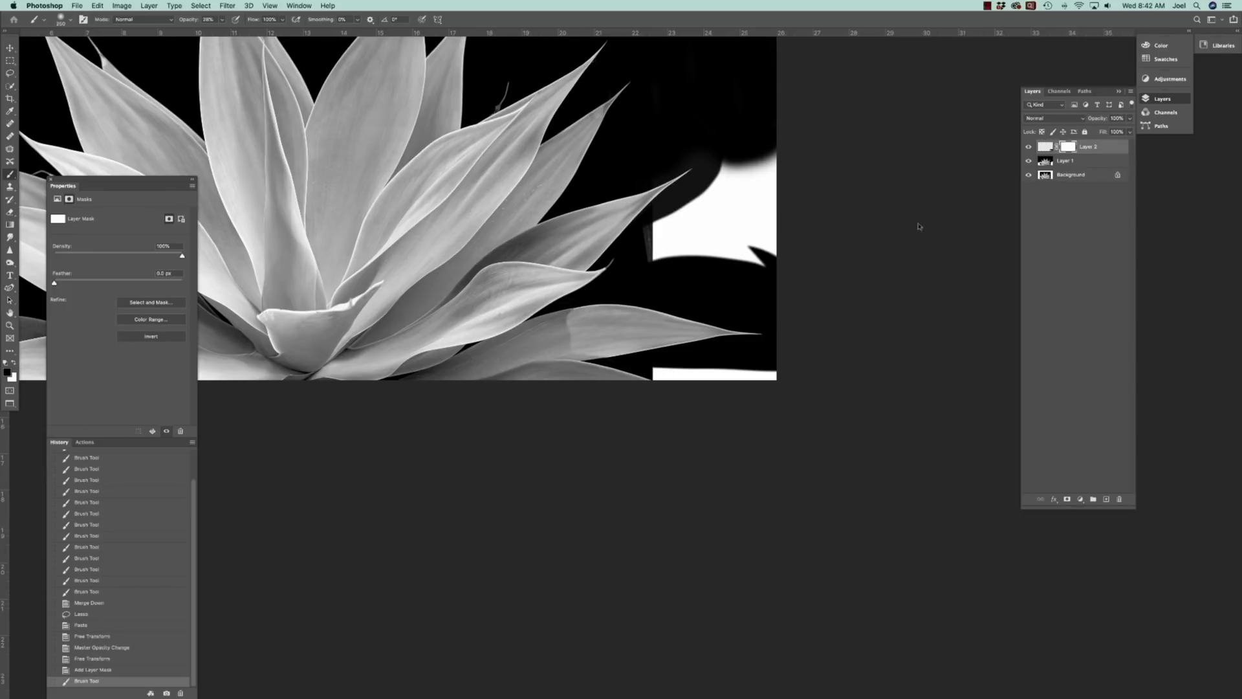
pyautogui.press('0')
pyautogui.press('[')
pyautogui.press('[')
pyautogui.moveTo(567, 318)
pyautogui.mouseDown()
pyautogui.moveTo(579, 352)
pyautogui.moveTo(608, 369)
pyautogui.mouseUp()
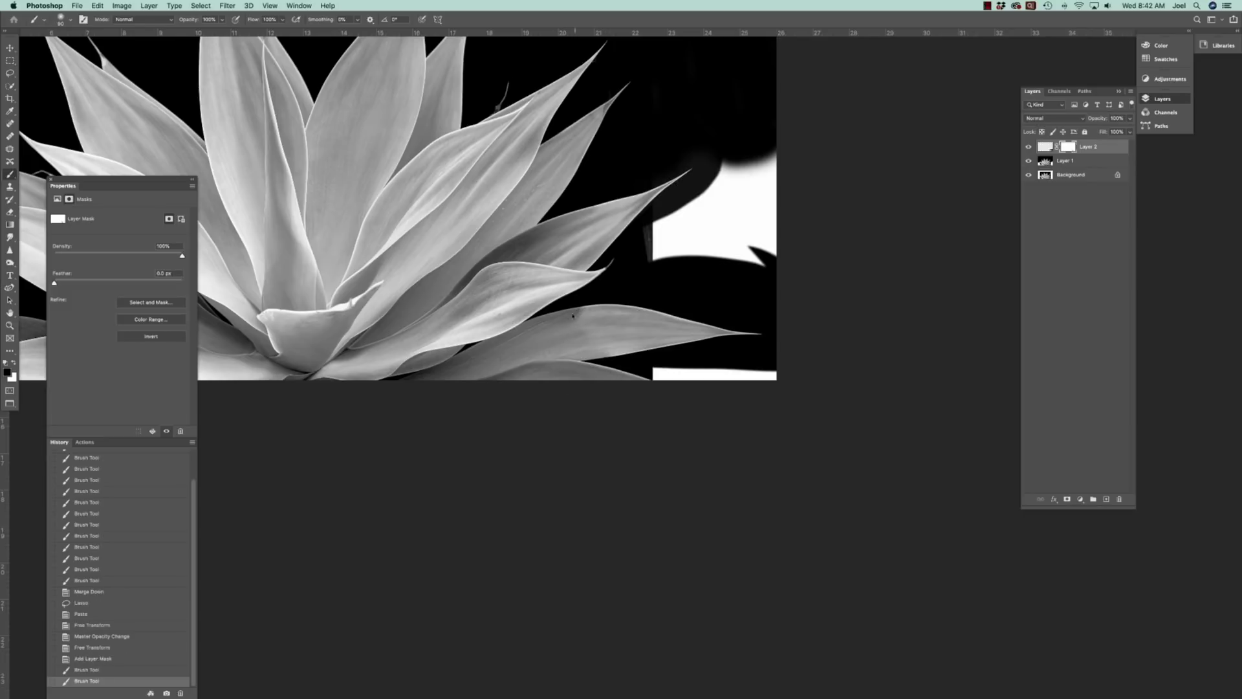
pyautogui.click(573, 316)
pyautogui.click(584, 306)
pyautogui.click(578, 320)
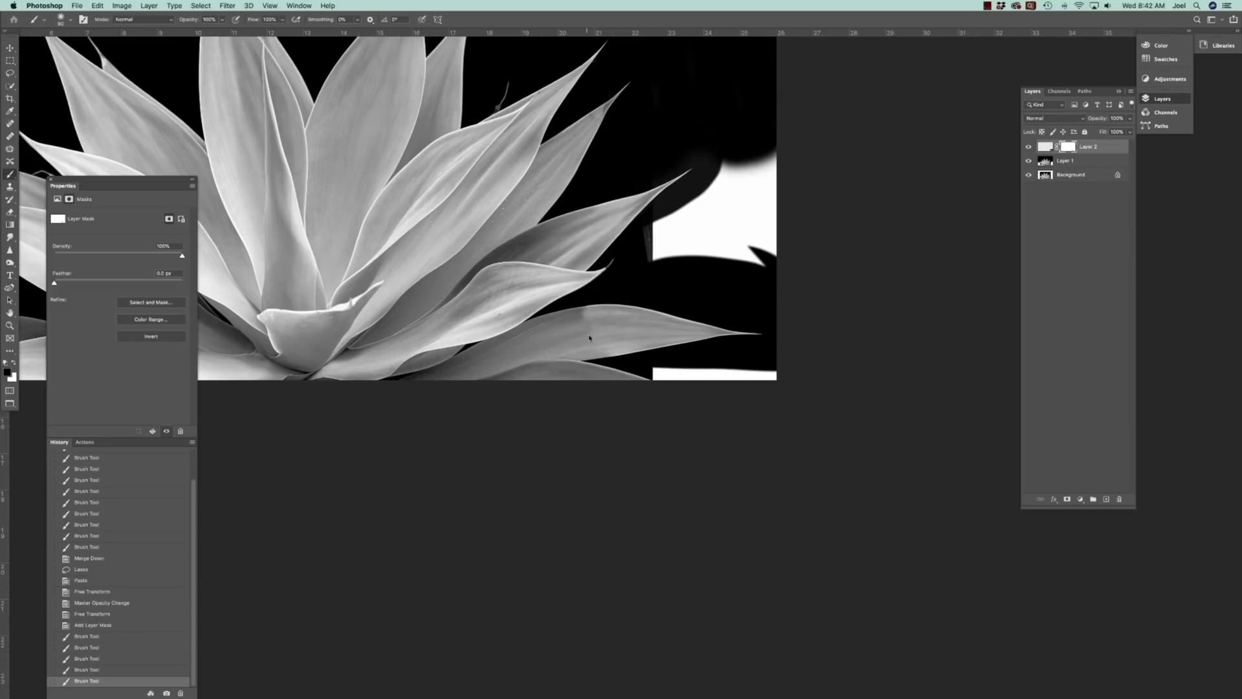
pyautogui.click(615, 368)
# With a 60 brush, dim the bright rim along the leaf's top edge.
pyautogui.scroll(5, 608, 357)
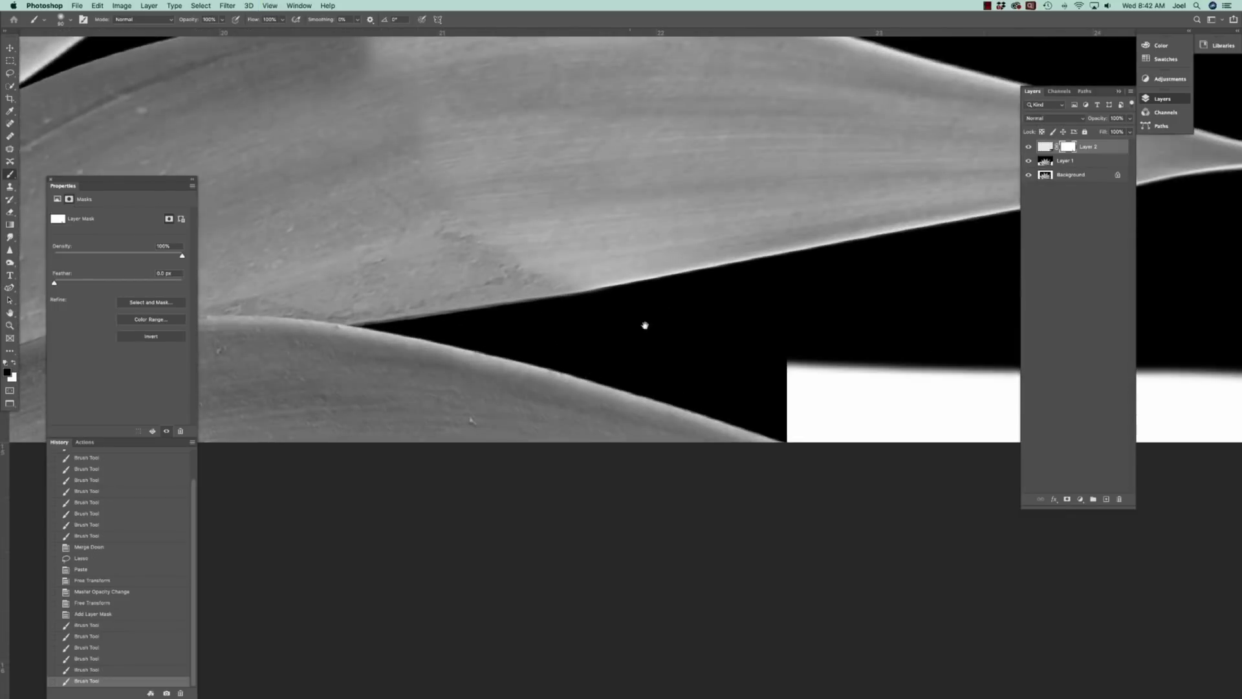
pyautogui.moveTo(645, 326); pyautogui.dragTo(804, 491)
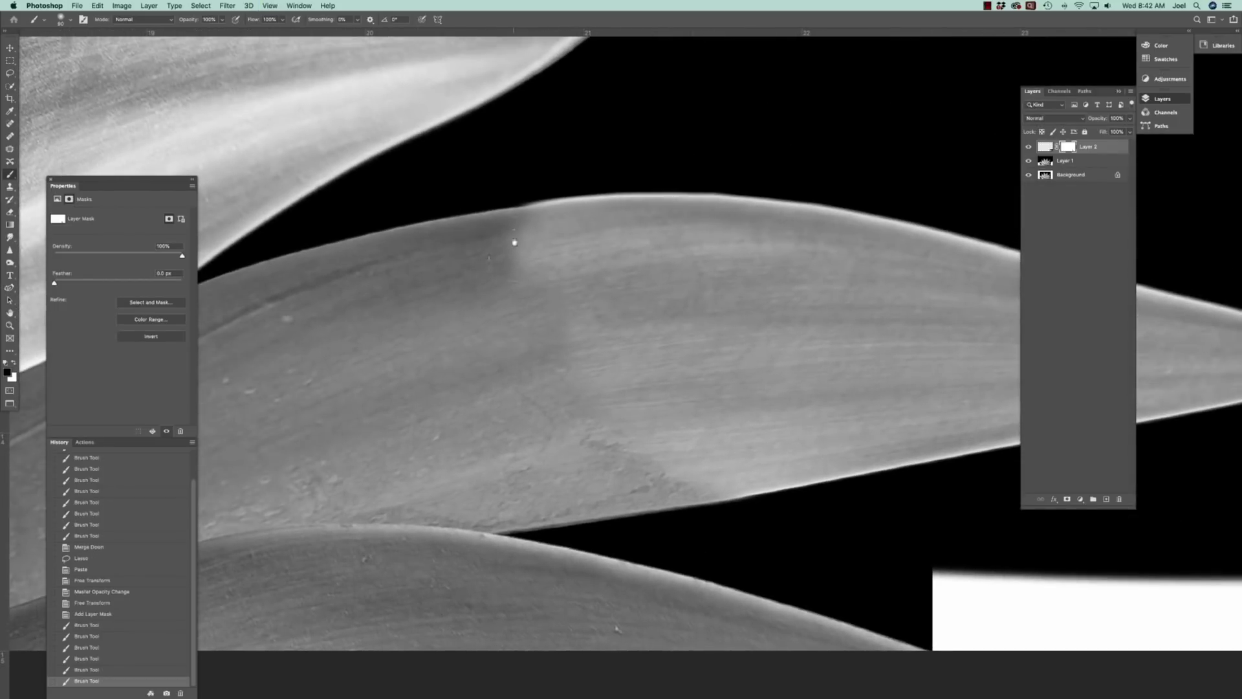
pyautogui.press('[')
pyautogui.press('[')
pyautogui.press('[')
pyautogui.moveTo(533, 205)
pyautogui.mouseDown()
pyautogui.moveTo(631, 198)
pyautogui.moveTo(638, 186)
pyautogui.mouseUp()
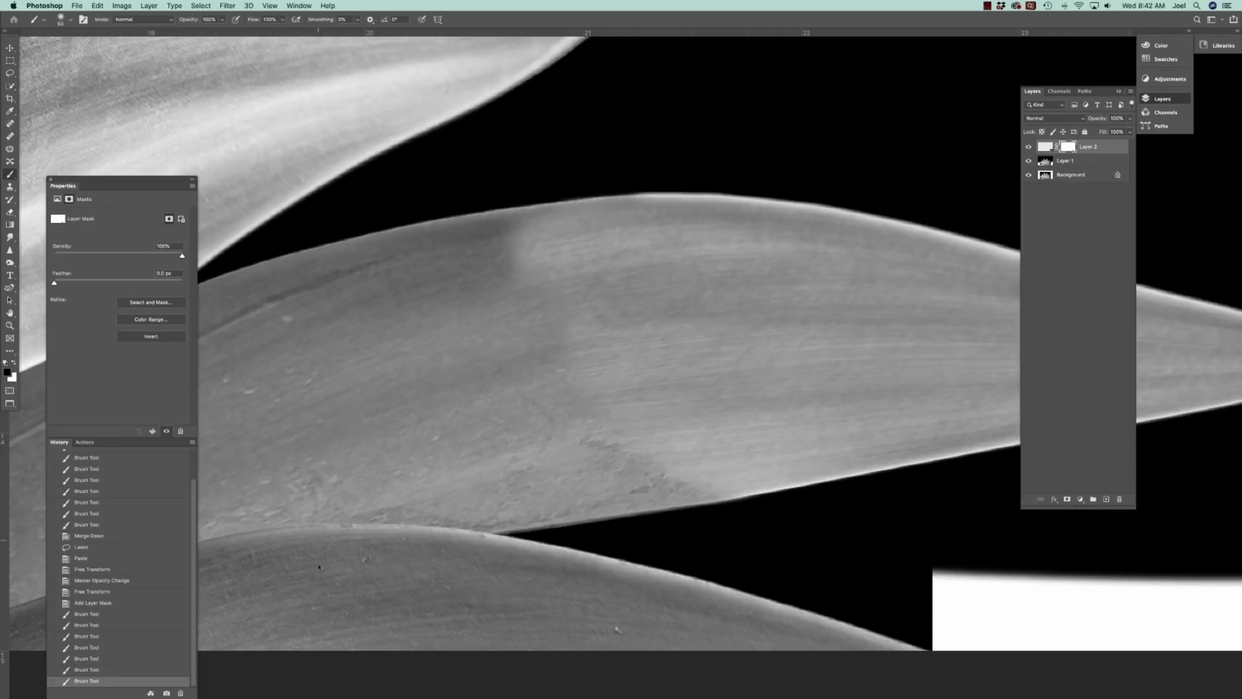
pyautogui.click(637, 198)
pyautogui.press('super+minus')
pyautogui.press('super+minus')
pyautogui.press('super+minus')
pyautogui.press('super+minus')
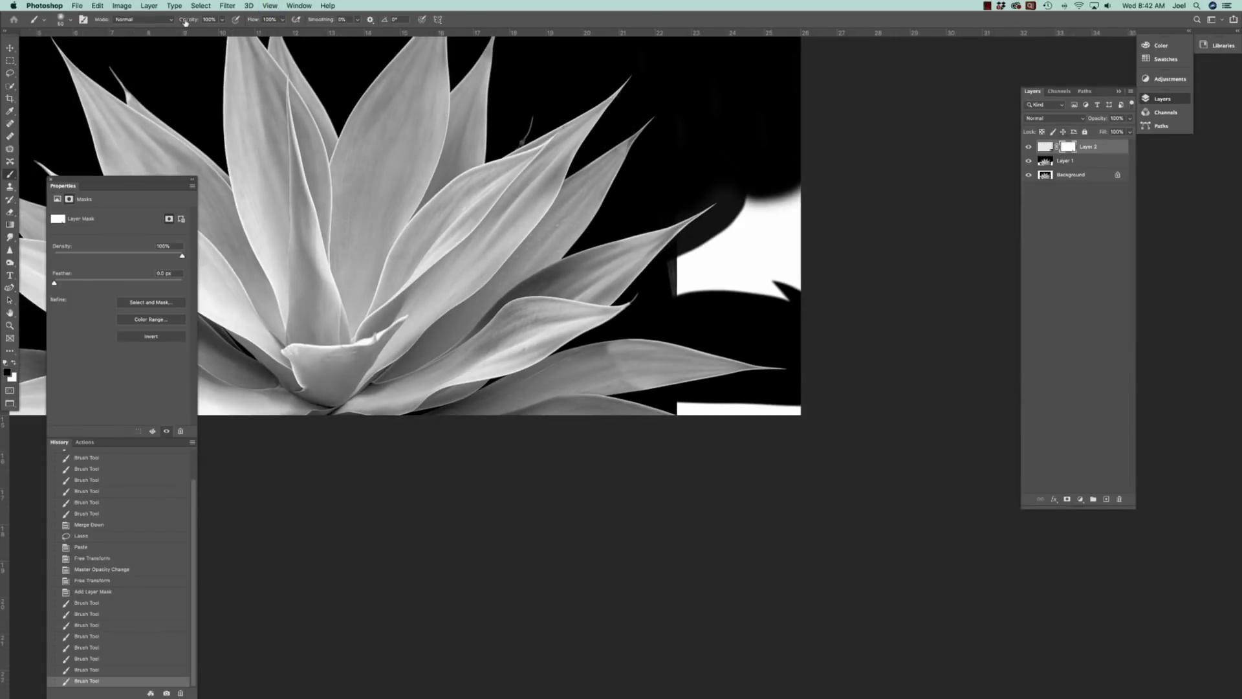
# Paint the lower leaf's mask at 34% brush opacity, checking coverage with the red mask overlay.
pyautogui.moveTo(189, 20); pyautogui.dragTo(170, 18)
pyautogui.write('34')
pyautogui.moveTo(640, 366)
pyautogui.mouseDown()
pyautogui.moveTo(612, 388)
pyautogui.moveTo(616, 356)
pyautogui.moveTo(593, 361)
pyautogui.mouseUp()
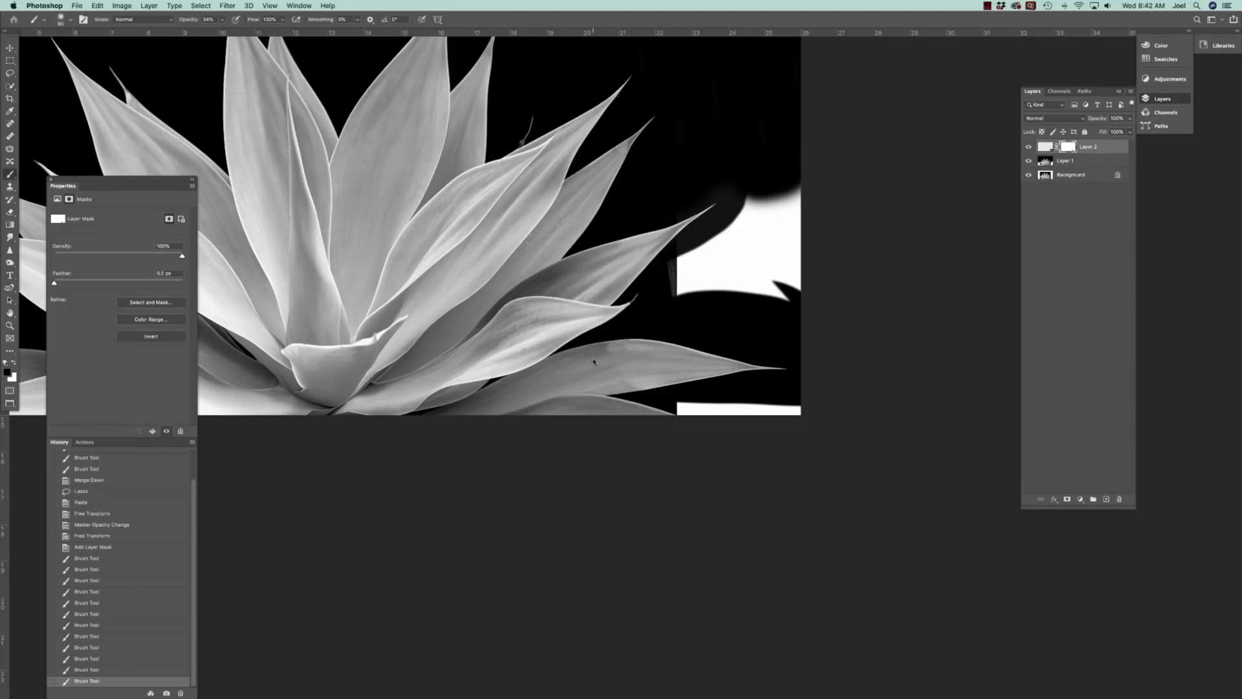
pyautogui.press('\\')
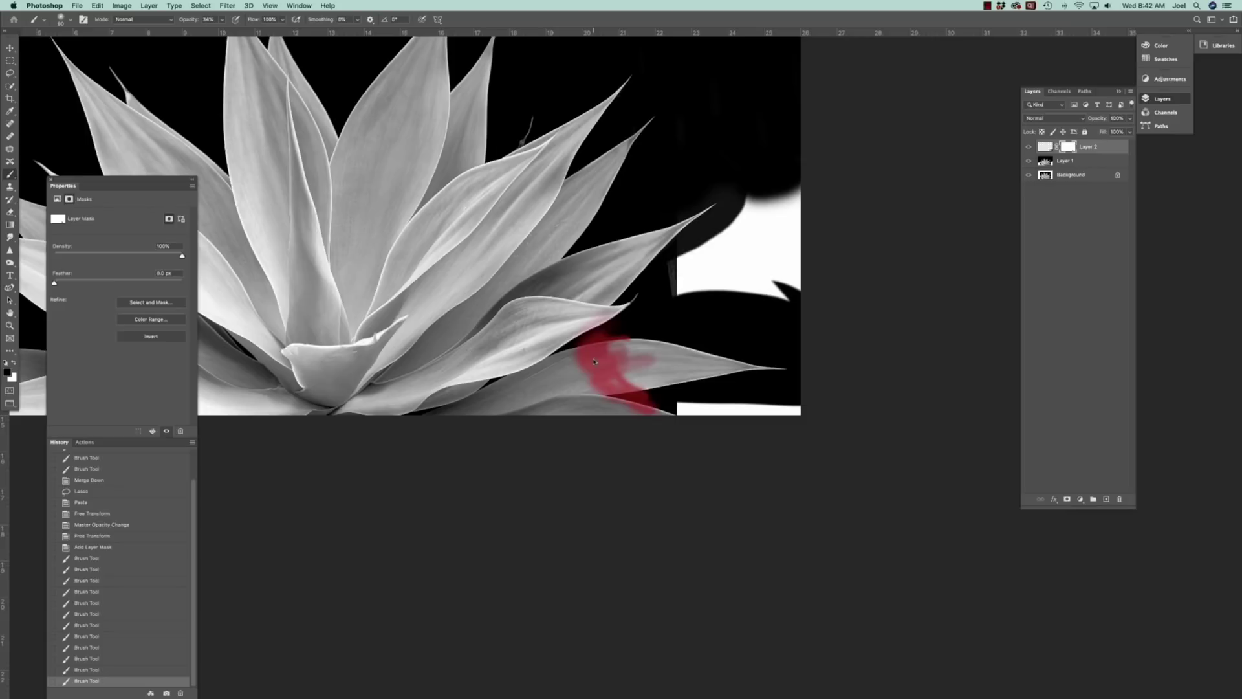
pyautogui.moveTo(637, 378); pyautogui.dragTo(618, 371)
pyautogui.moveTo(618, 370); pyautogui.dragTo(618, 365)
pyautogui.moveTo(618, 365); pyautogui.dragTo(618, 359)
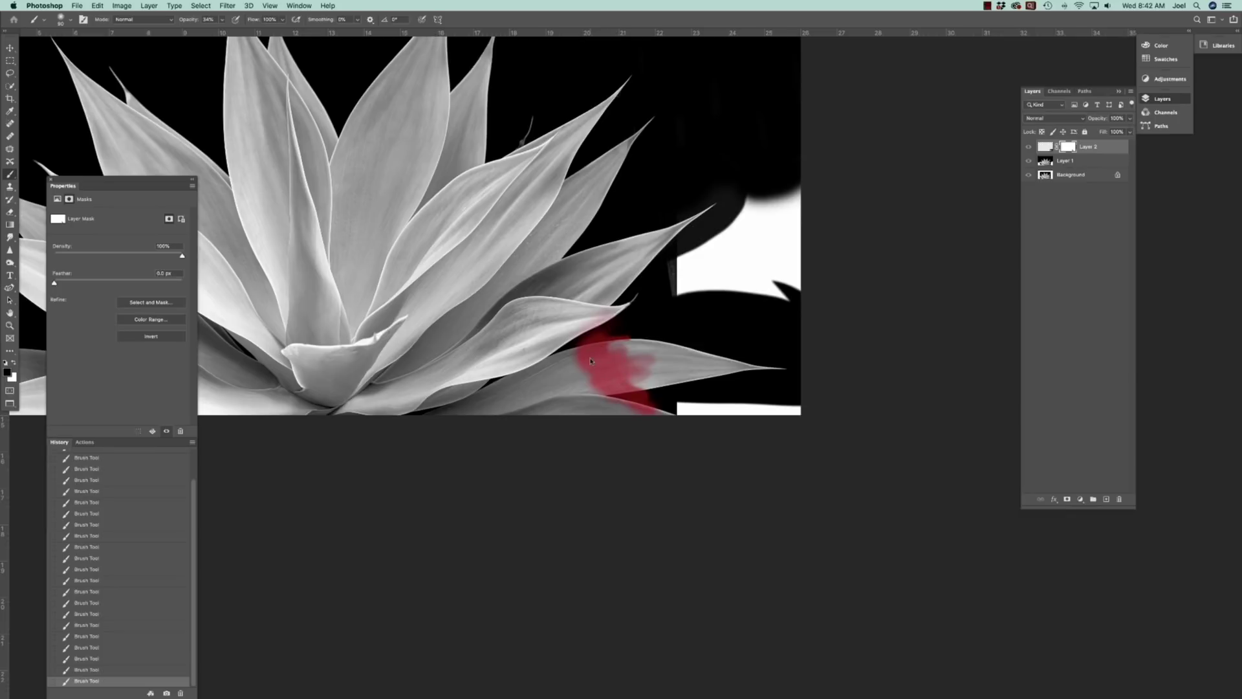
pyautogui.press('\\')
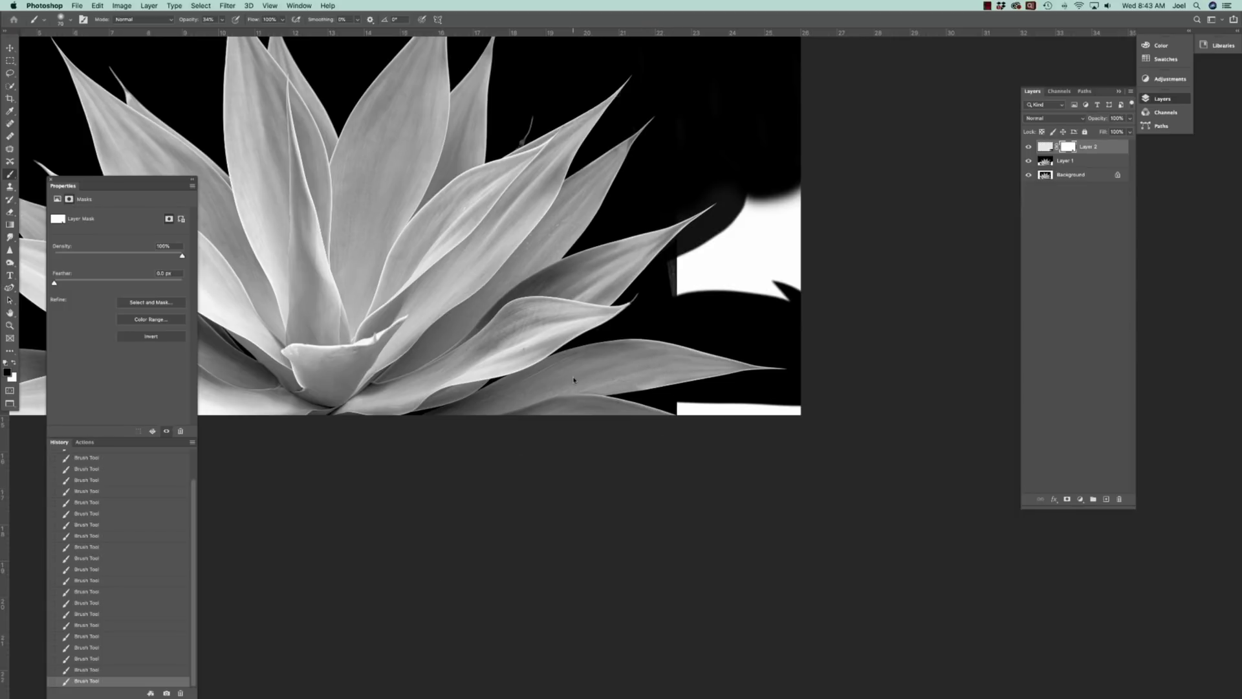
pyautogui.press('super+minus')
pyautogui.press('super+minus')
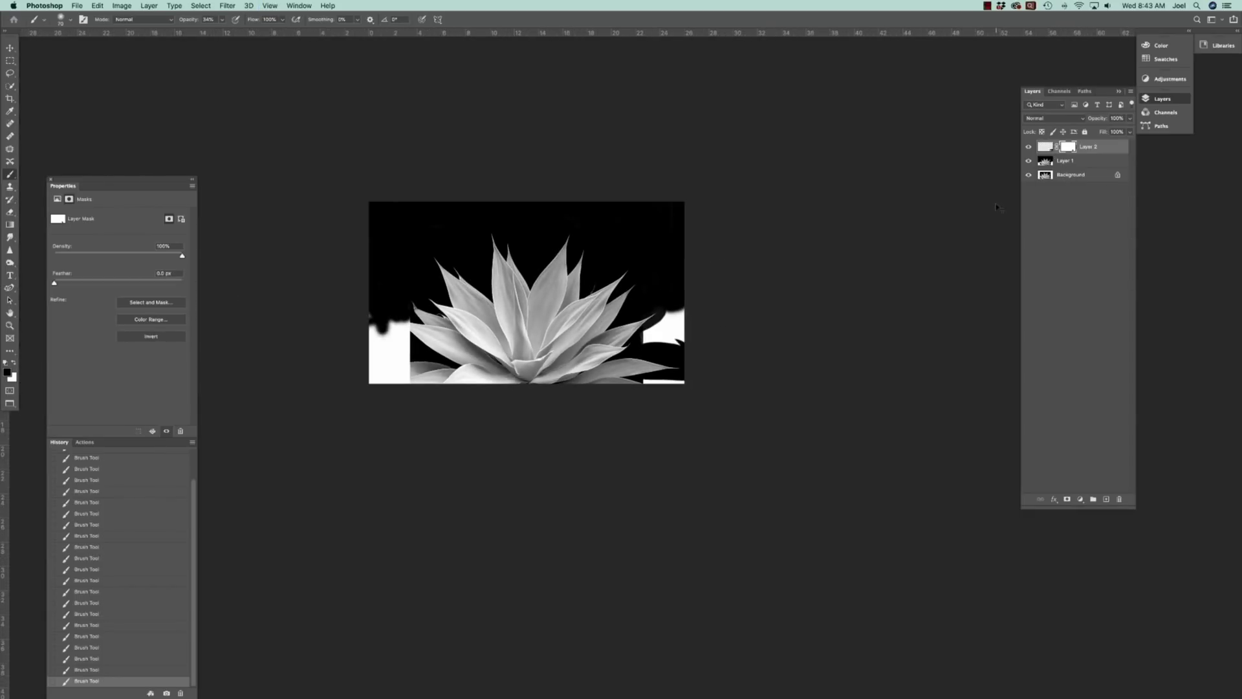
# Merge the leaf copy down into Layer 1 and set a larger brush at 100% opacity.
pyautogui.press('super+e')
pyautogui.press('0')
pyautogui.press(']')
pyautogui.press(']')
pyautogui.press(']')
pyautogui.press(']')
pyautogui.press(']')
pyautogui.press(']')
# Paint black over the white patch at the right edge and the bottom-right strip, using a size-175 brush for the strip.
pyautogui.moveTo(681, 316)
pyautogui.mouseDown()
pyautogui.moveTo(648, 343)
pyautogui.moveTo(671, 343)
pyautogui.moveTo(677, 320)
pyautogui.moveTo(680, 337)
pyautogui.mouseUp()
pyautogui.press('[')
pyautogui.press('[')
pyautogui.press('[')
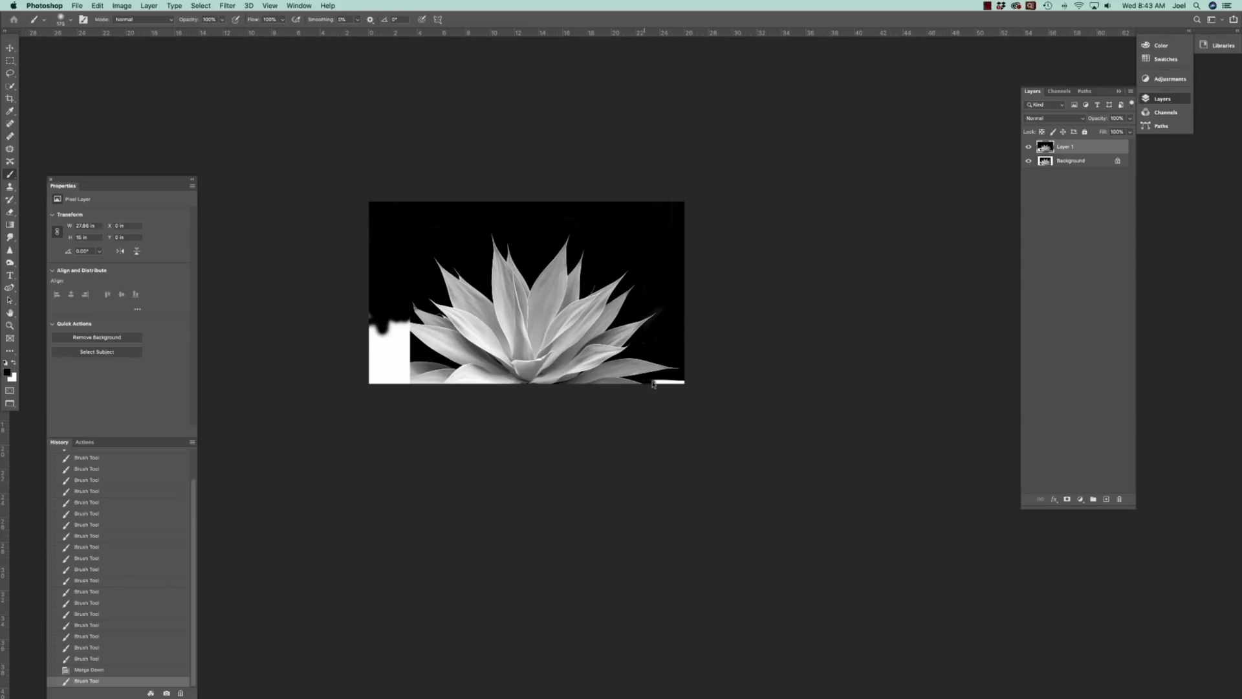
pyautogui.moveTo(650, 383)
pyautogui.mouseDown()
pyautogui.moveTo(691, 382)
pyautogui.moveTo(679, 387)
pyautogui.mouseUp()
pyautogui.click(685, 352)
pyautogui.click(658, 333)
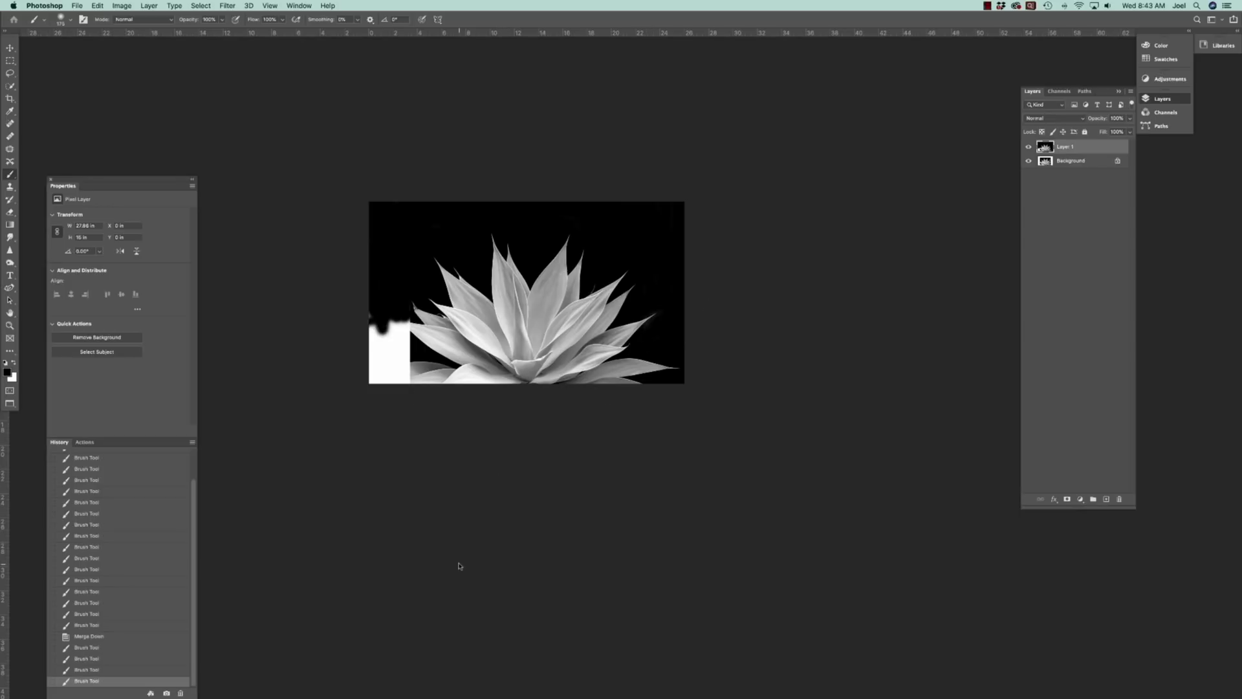